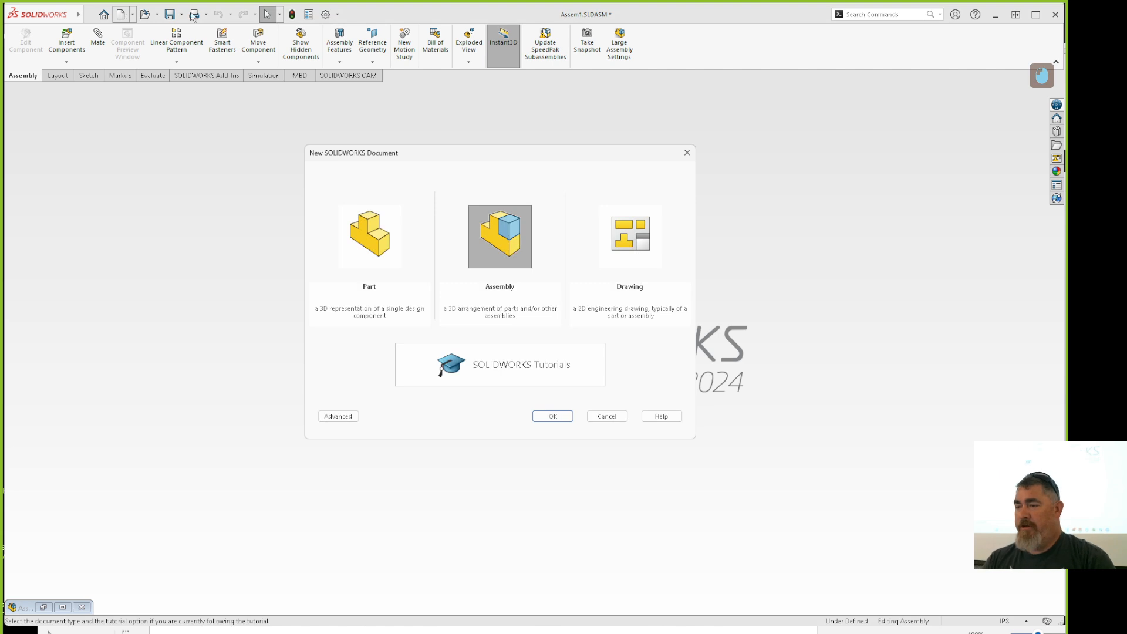
double_click(495, 237)
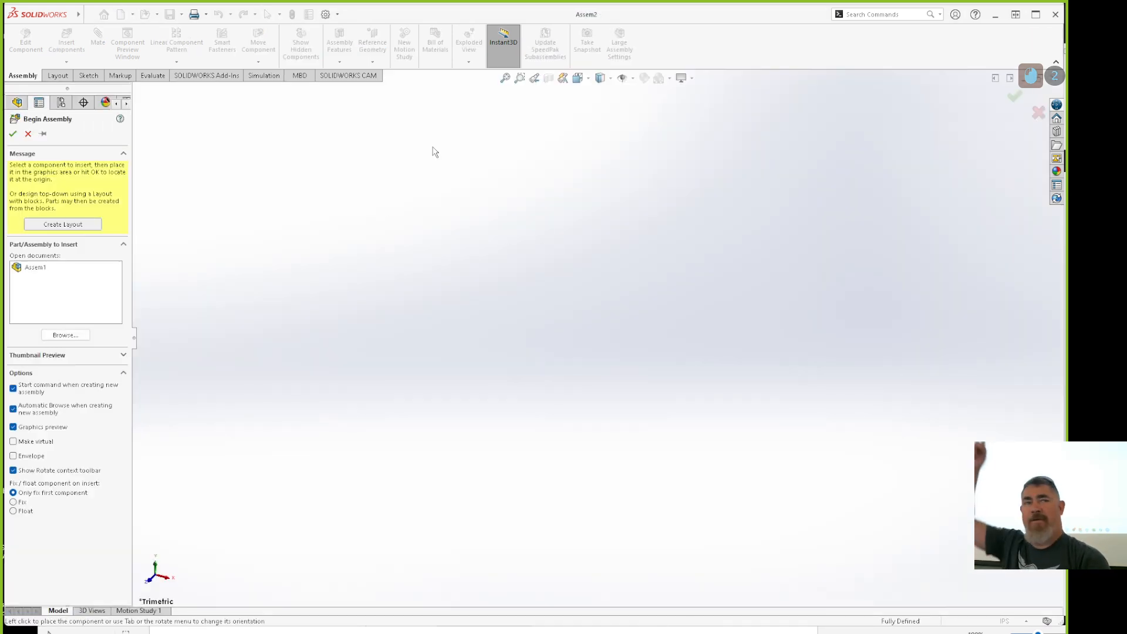
click(28, 270)
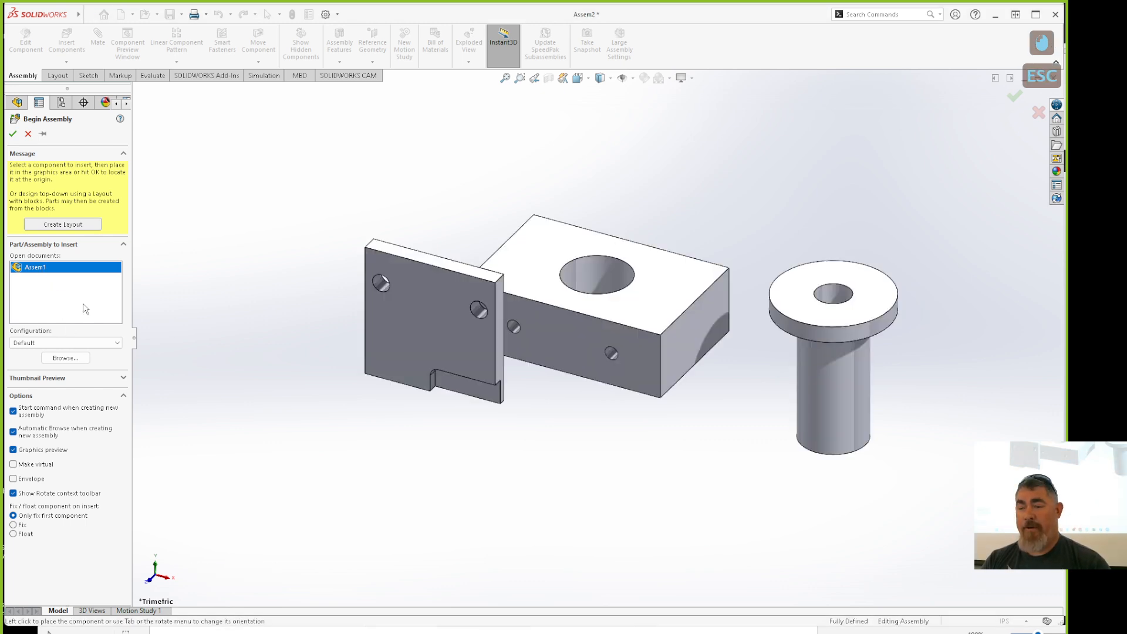
key(Escape)
key(Escape)
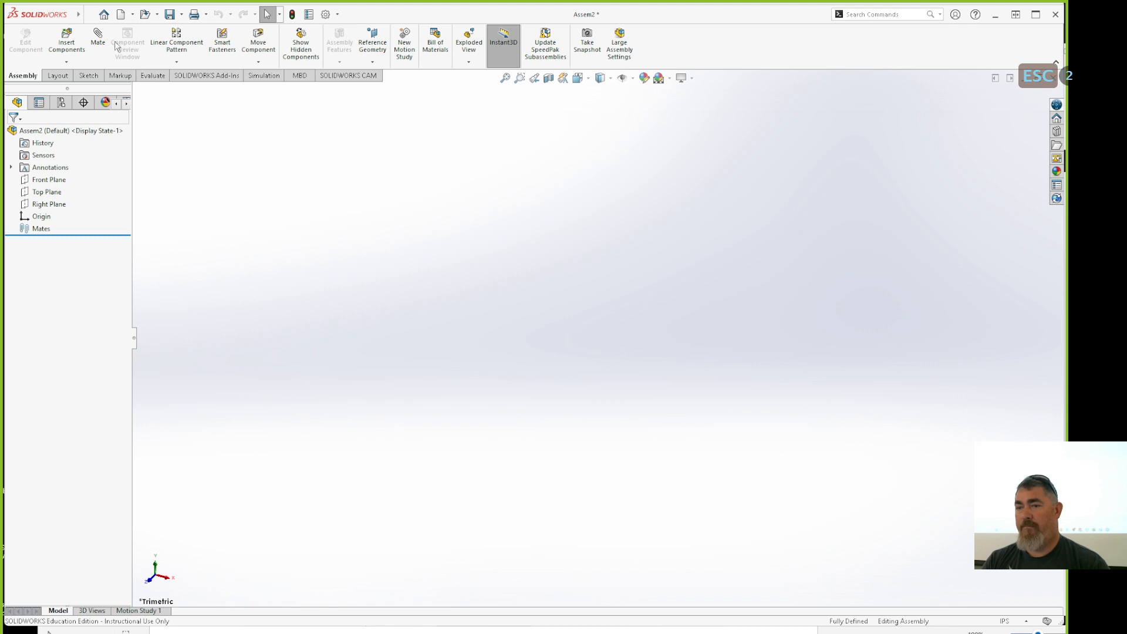
click(66, 41)
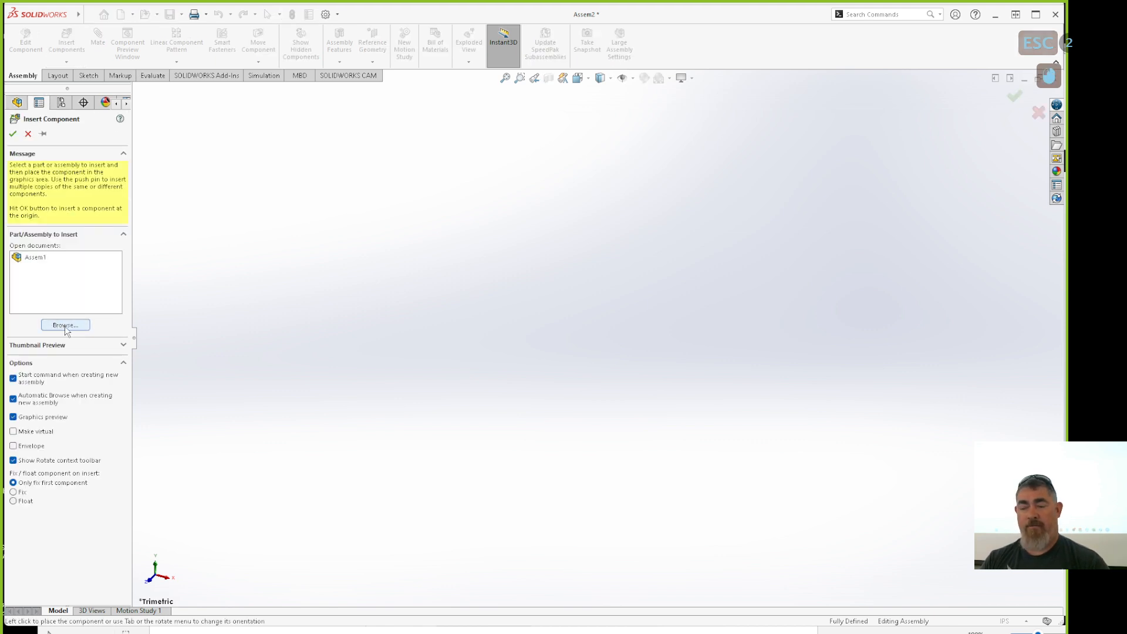
key(Escape)
click(1022, 81)
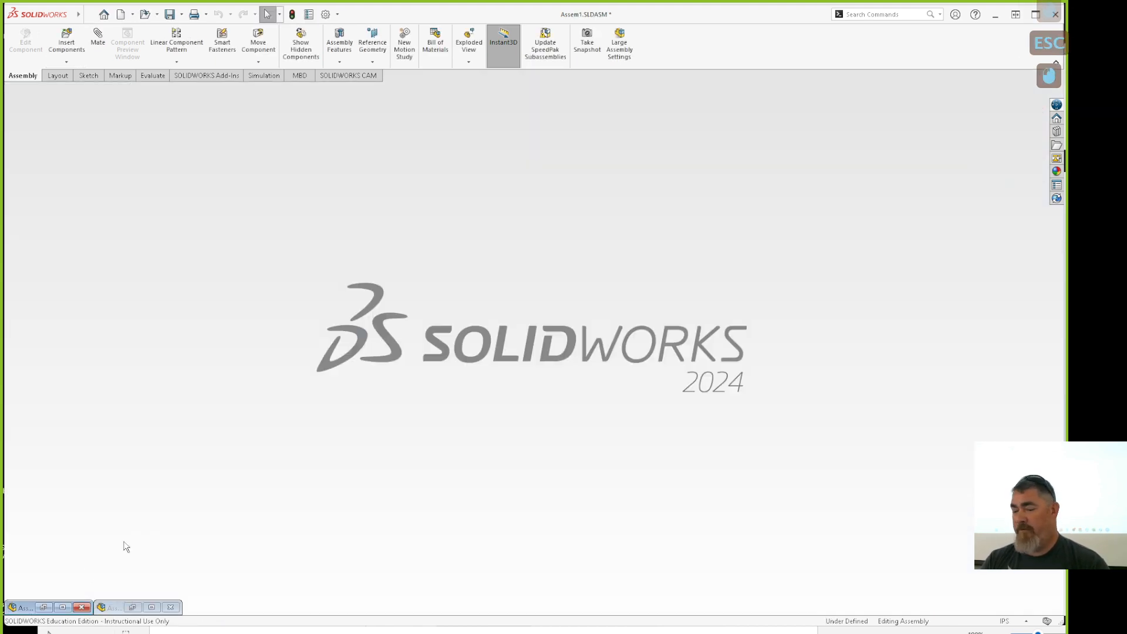
- Close both open assembly documents
click(171, 608)
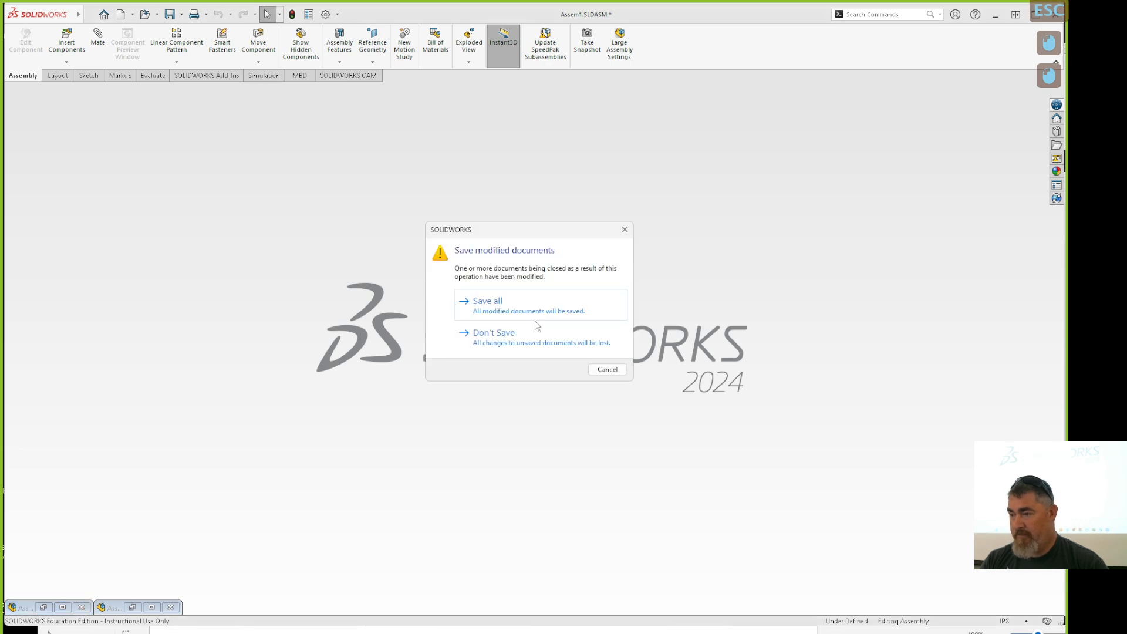
click(500, 301)
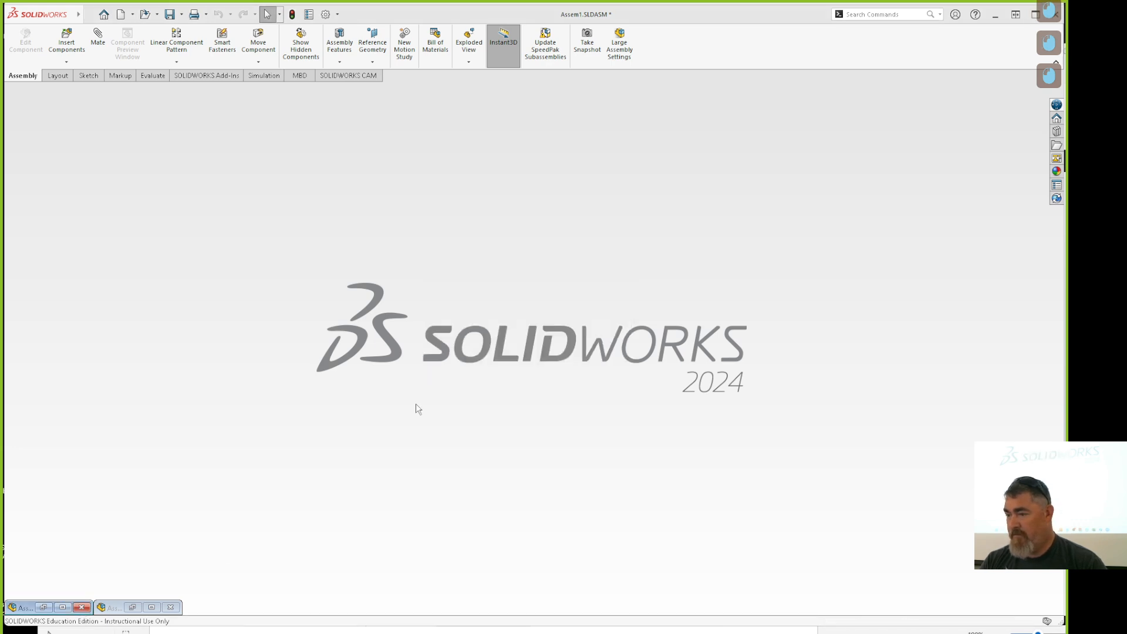
click(171, 607)
click(500, 332)
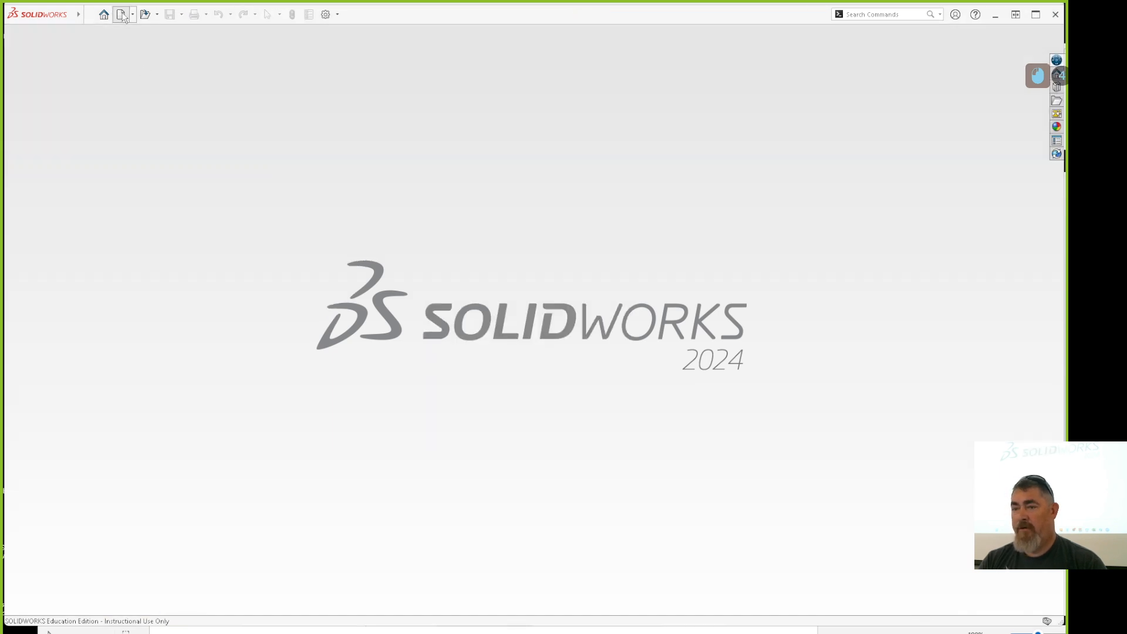
- Create a new assembly and insert box.SLDPRT from the assembly folder as its first component
click(121, 14)
click(550, 418)
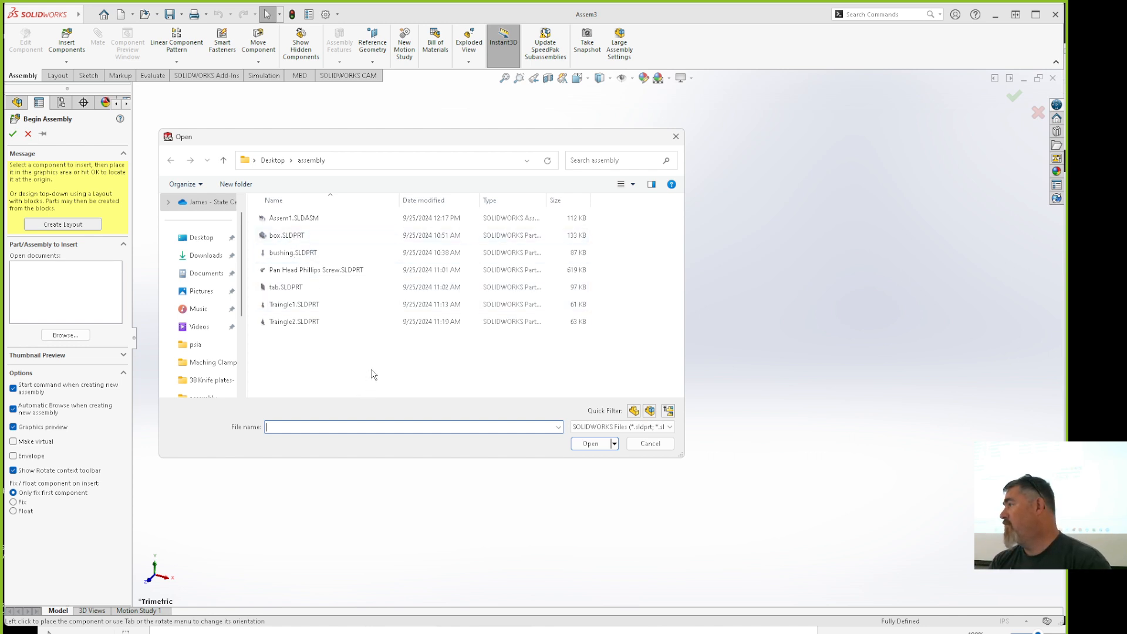
click(667, 428)
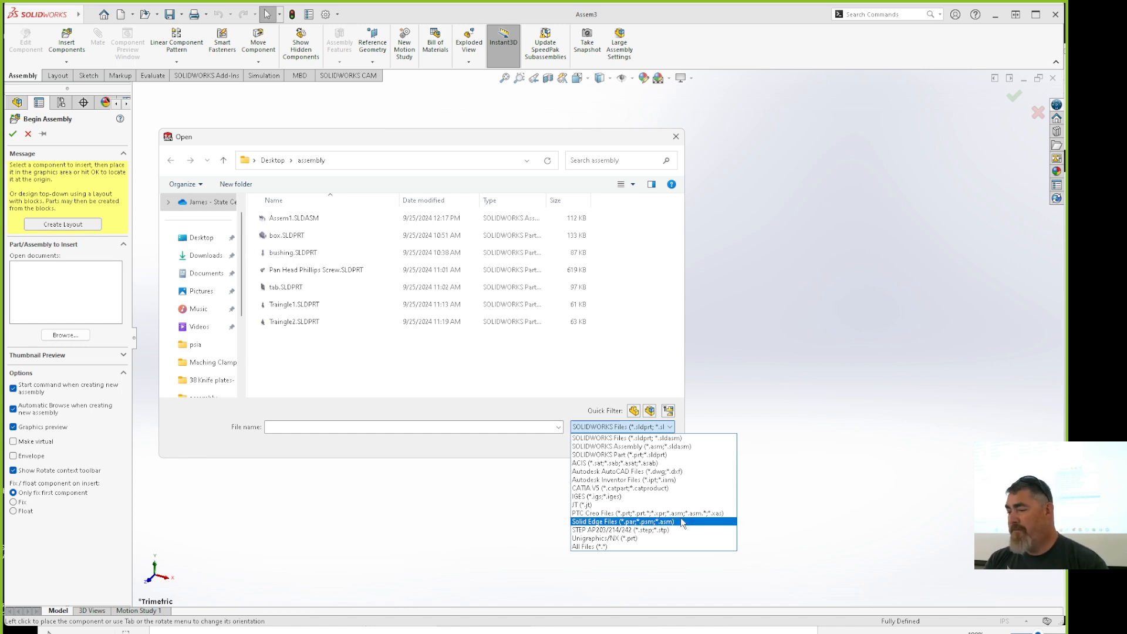
click(475, 411)
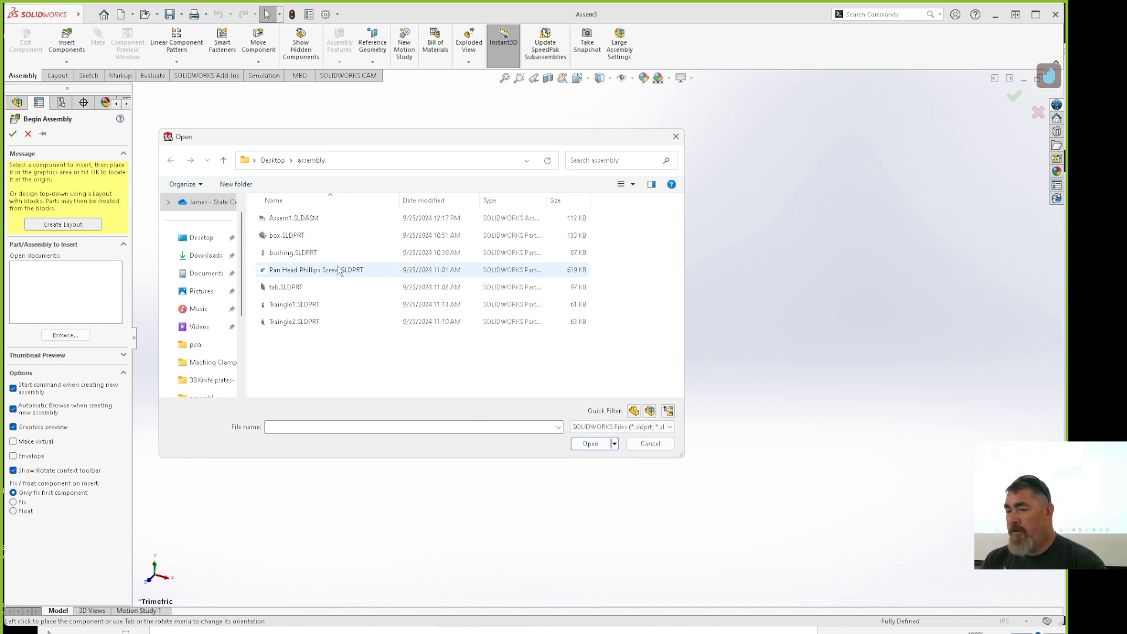
click(282, 235)
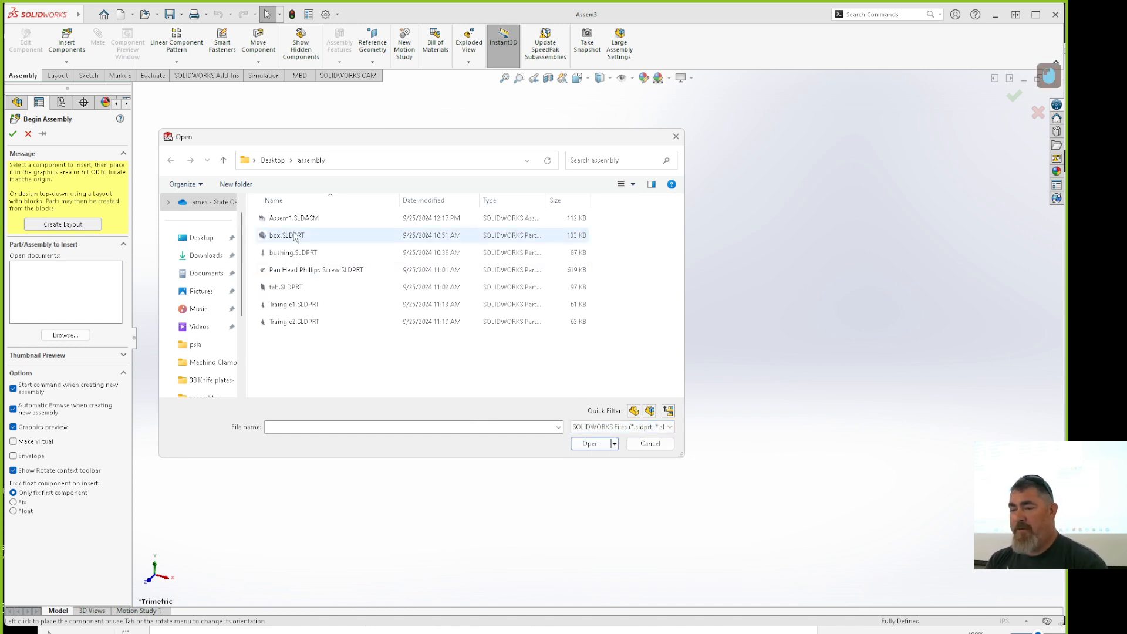
click(590, 443)
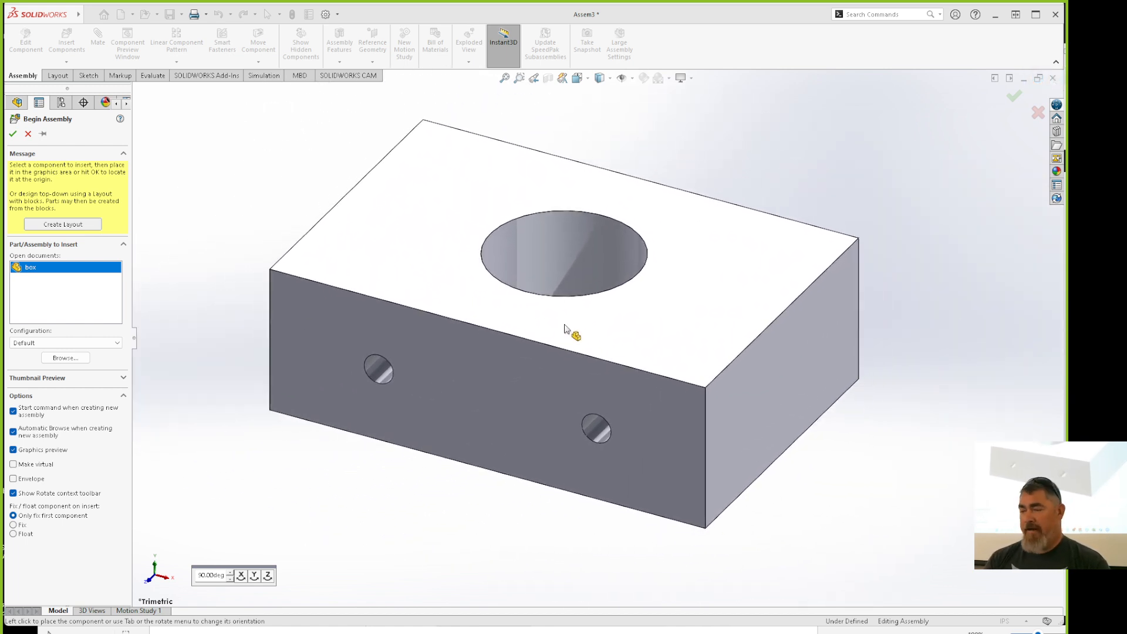
key(Return)
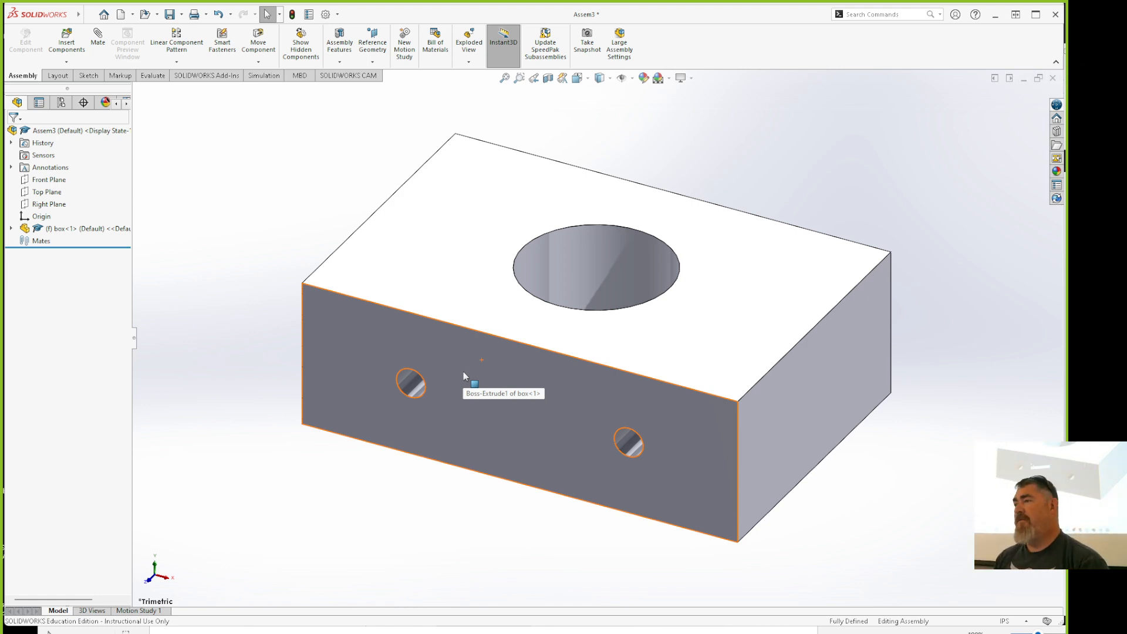
- Set the box component to float, and fix it in place again
click(461, 305)
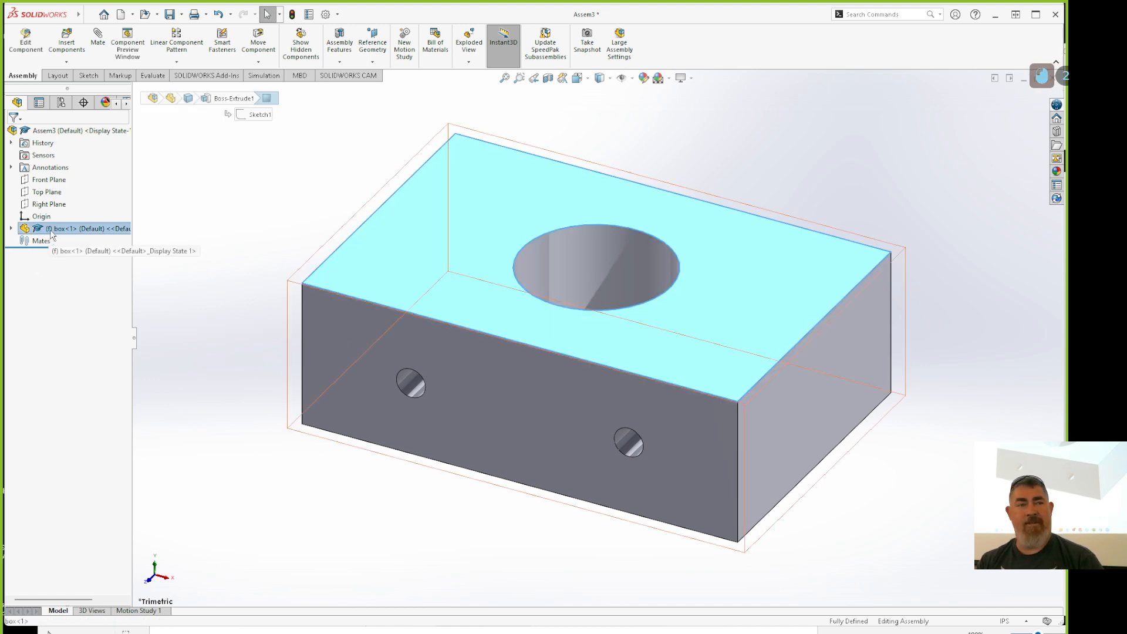
click(47, 331)
right_click(80, 229)
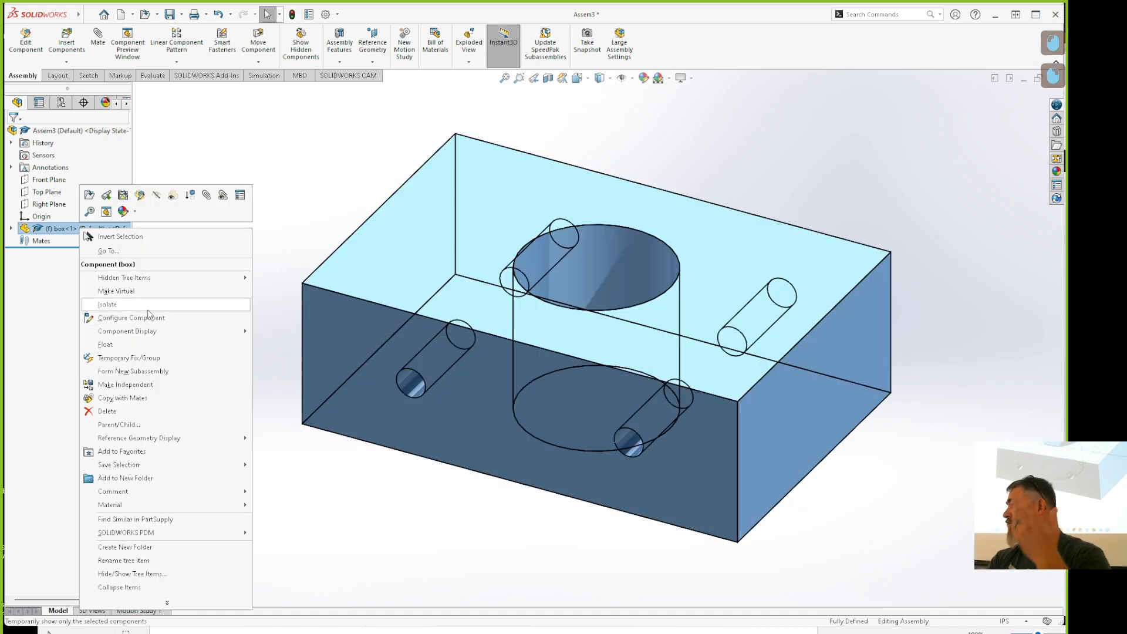
click(105, 345)
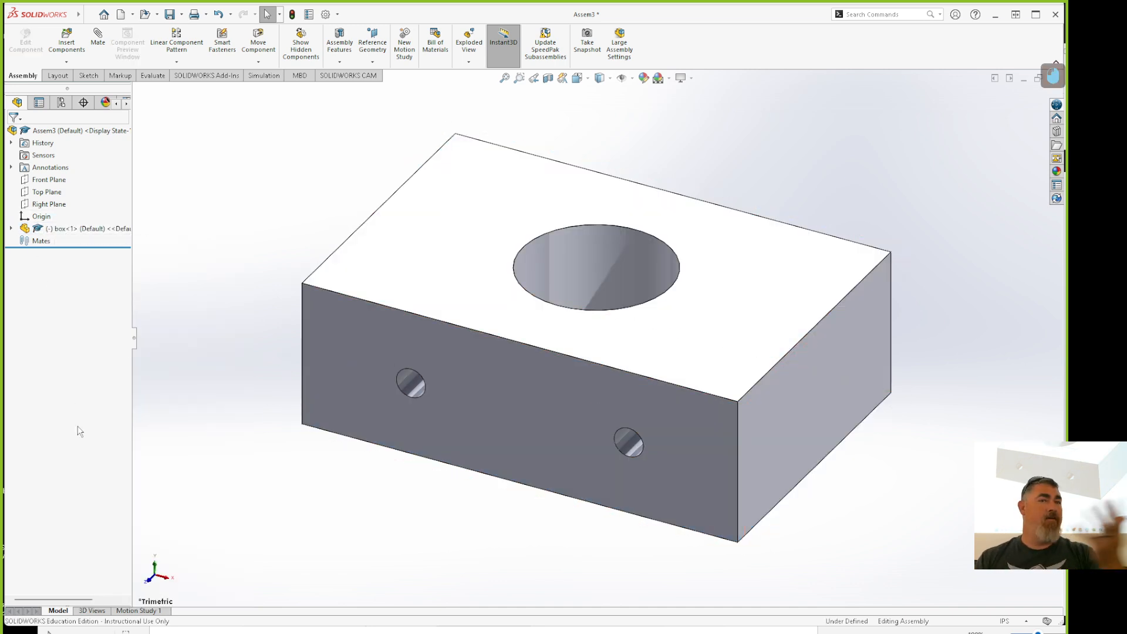
click(81, 231)
right_click(81, 231)
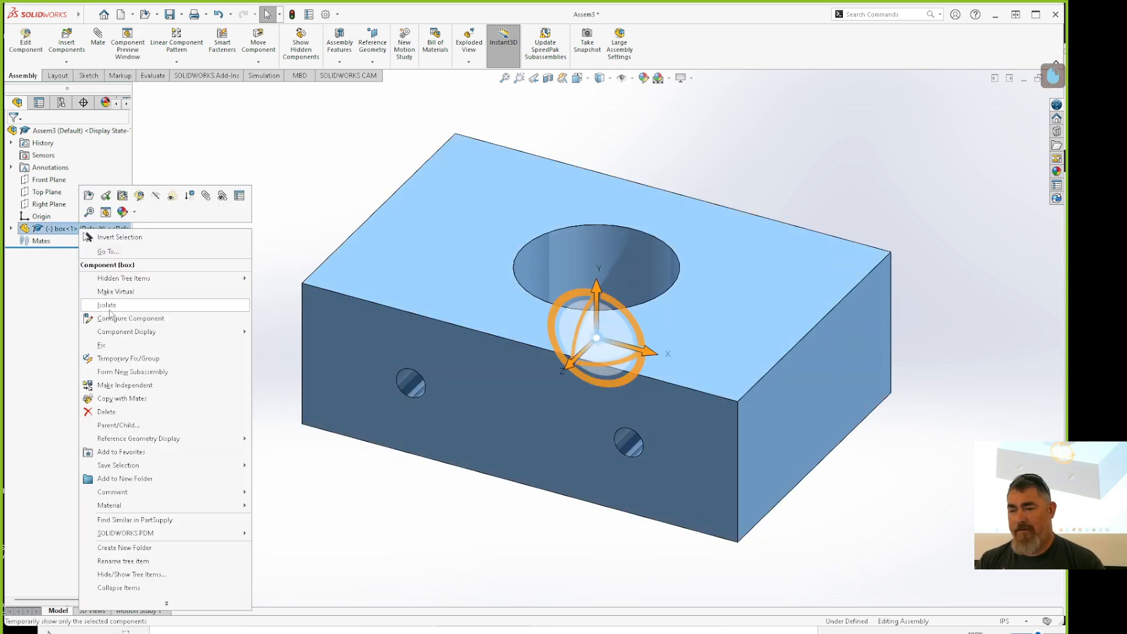
click(106, 346)
click(194, 292)
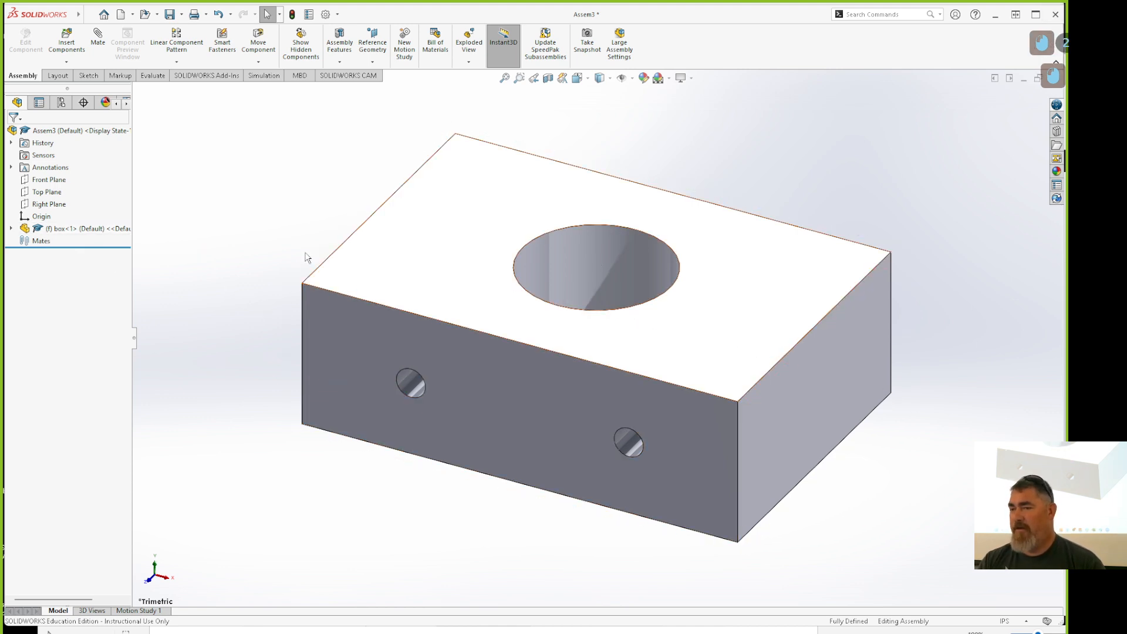
- Insert tab.SLDPRT into the assembly and place it in free space to the left of the box
click(66, 41)
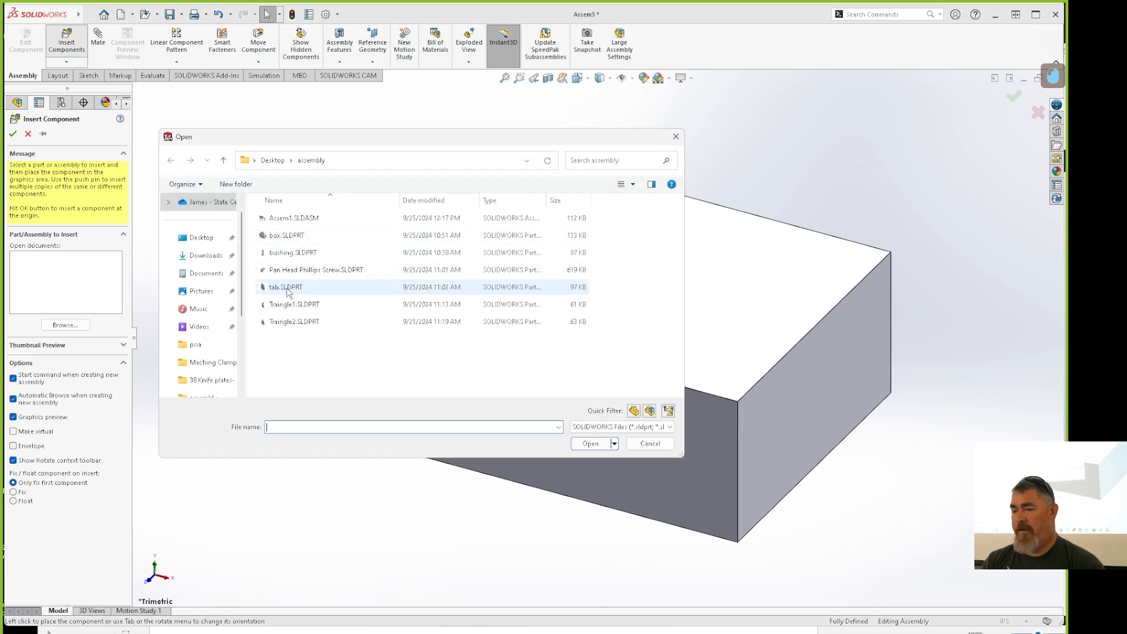
double_click(286, 287)
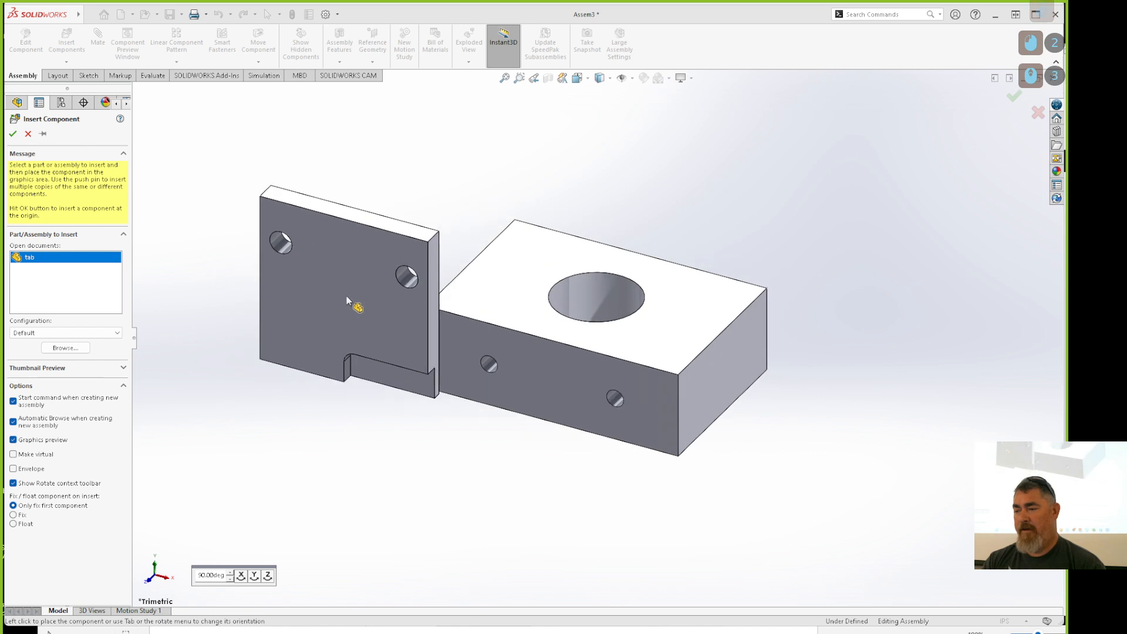
click(254, 312)
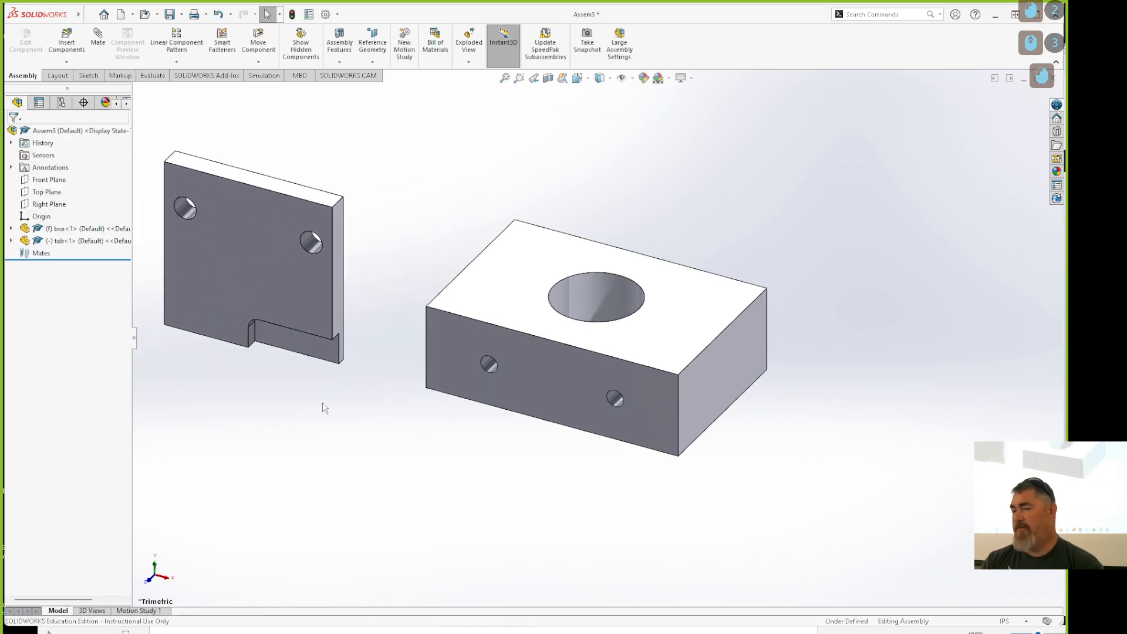
- Insert bushing.SLDPRT into the assembly and place it in free space to the right of the box
click(59, 43)
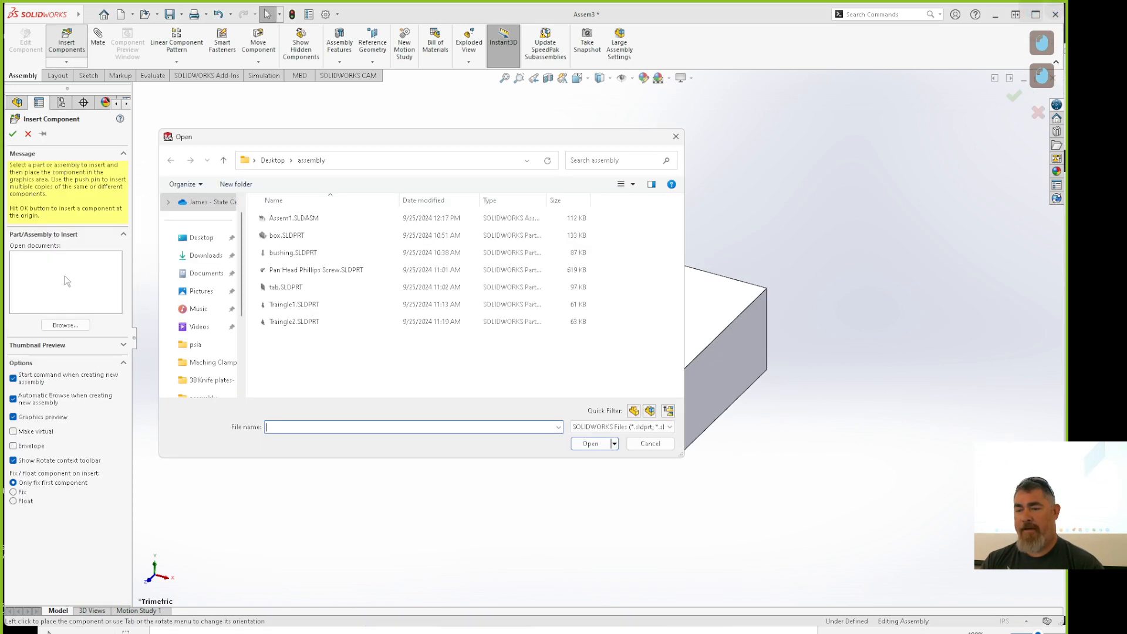
double_click(293, 252)
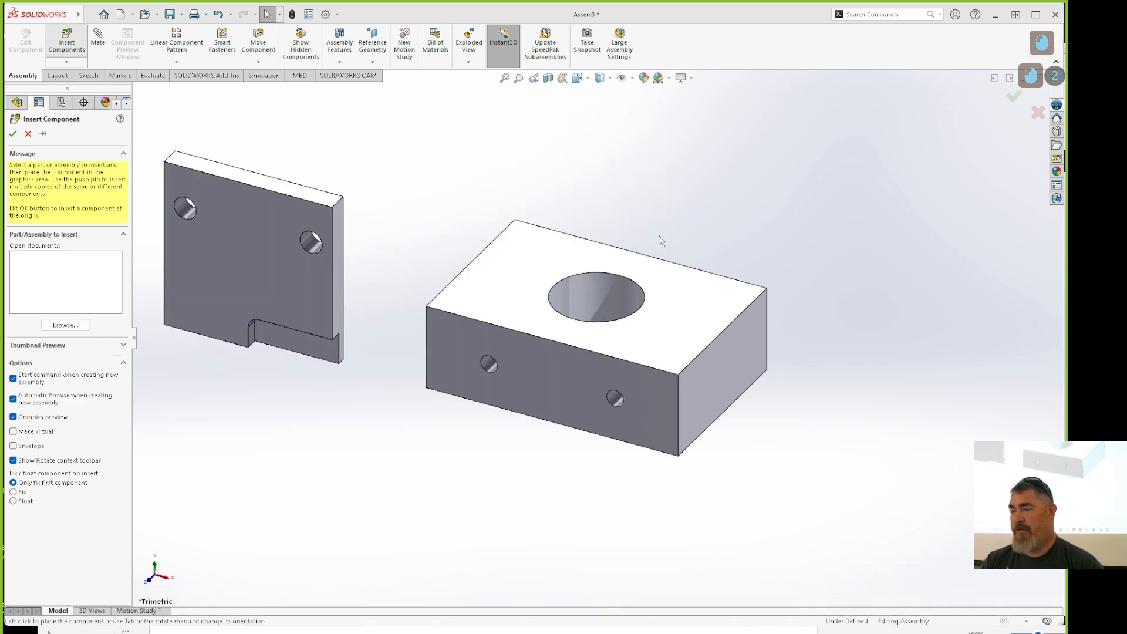
click(883, 202)
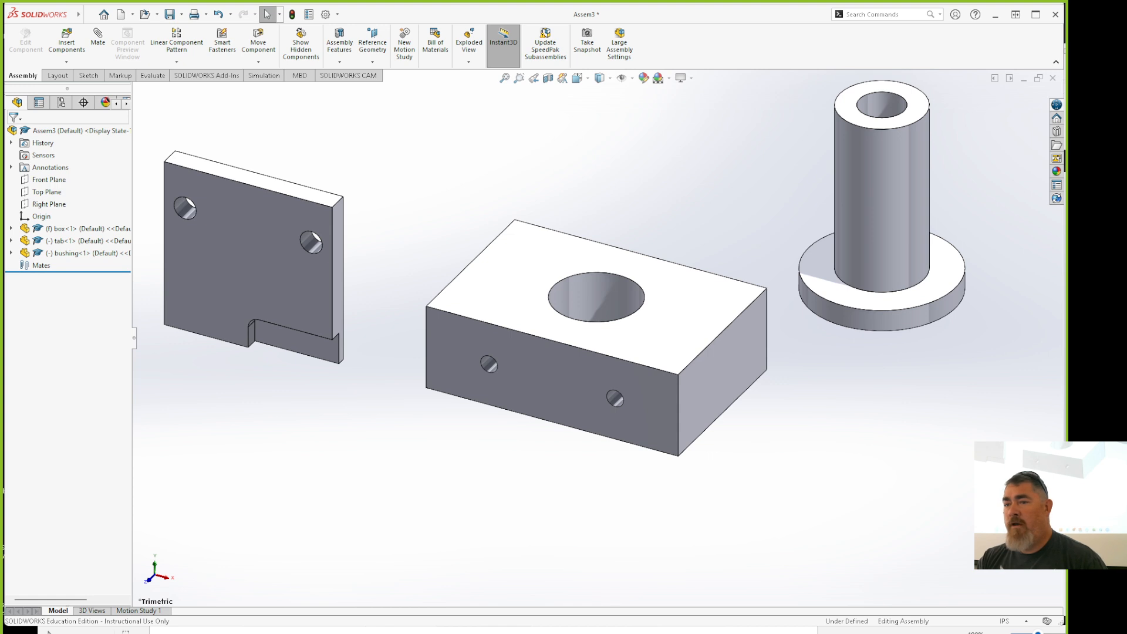
- Set up a coincident mate between the box's front face with the two small holes and the tab's flat back face
click(97, 37)
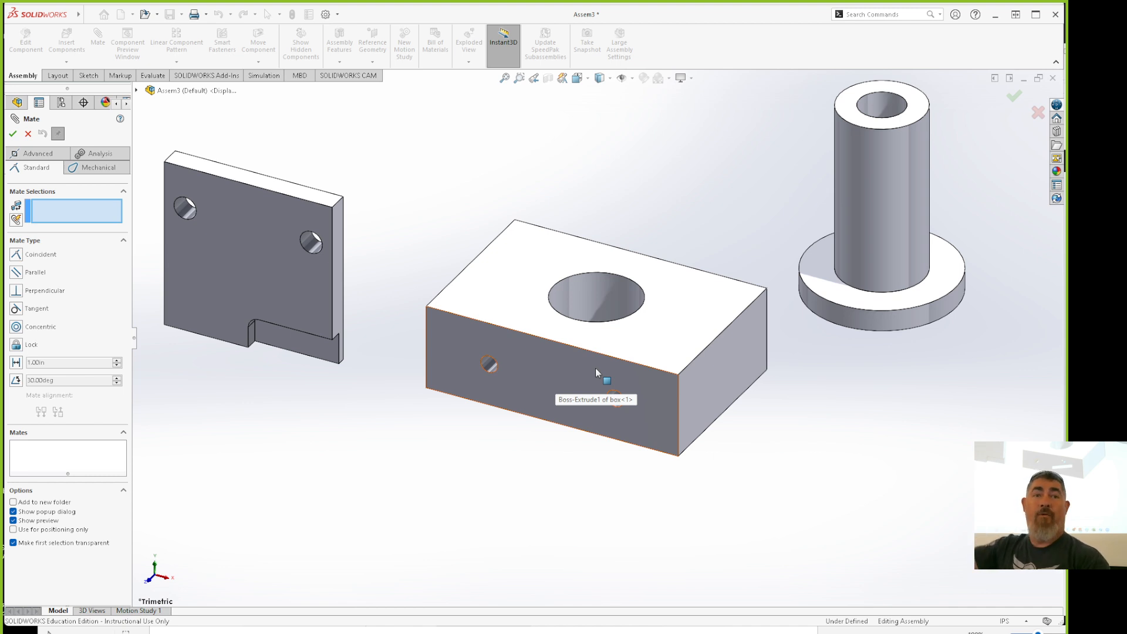
click(577, 371)
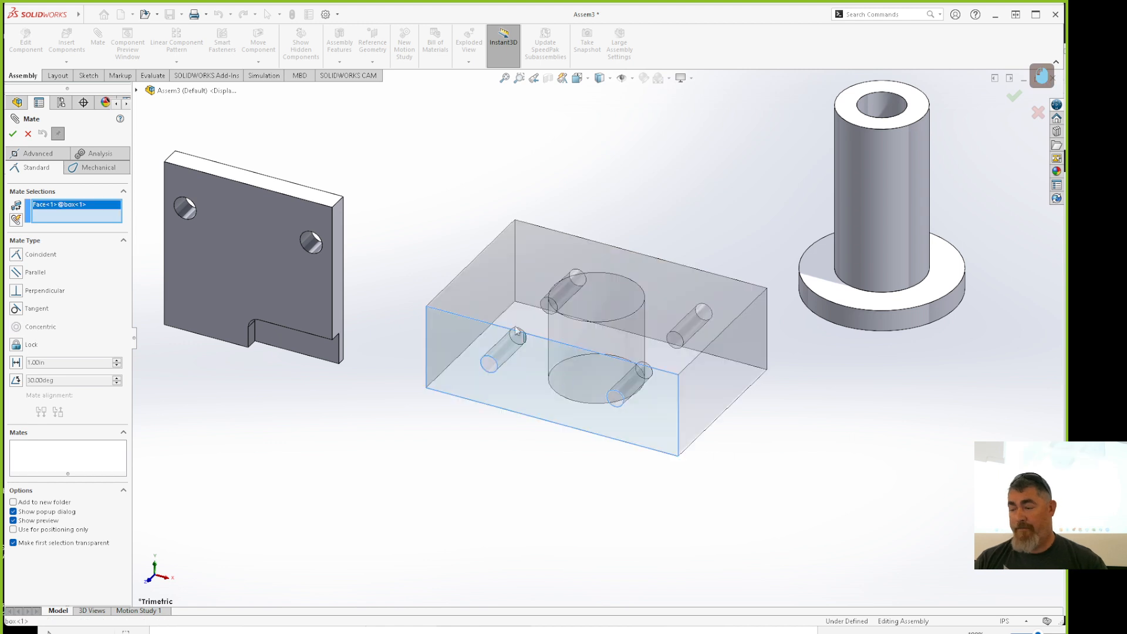
middle_drag(452, 233, 342, 276)
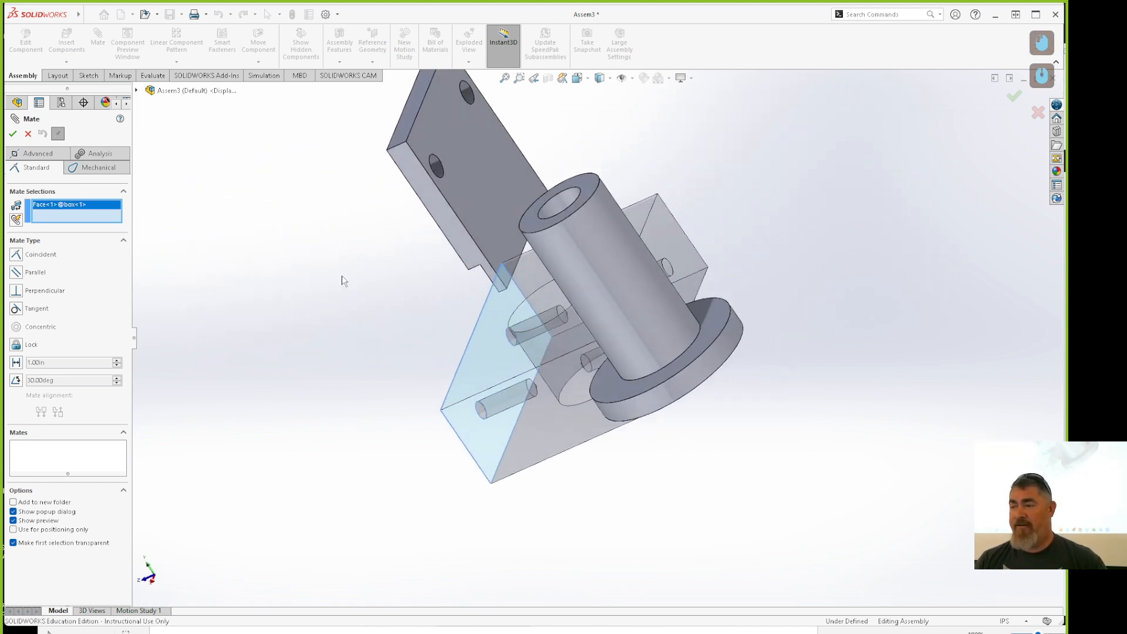
click(493, 192)
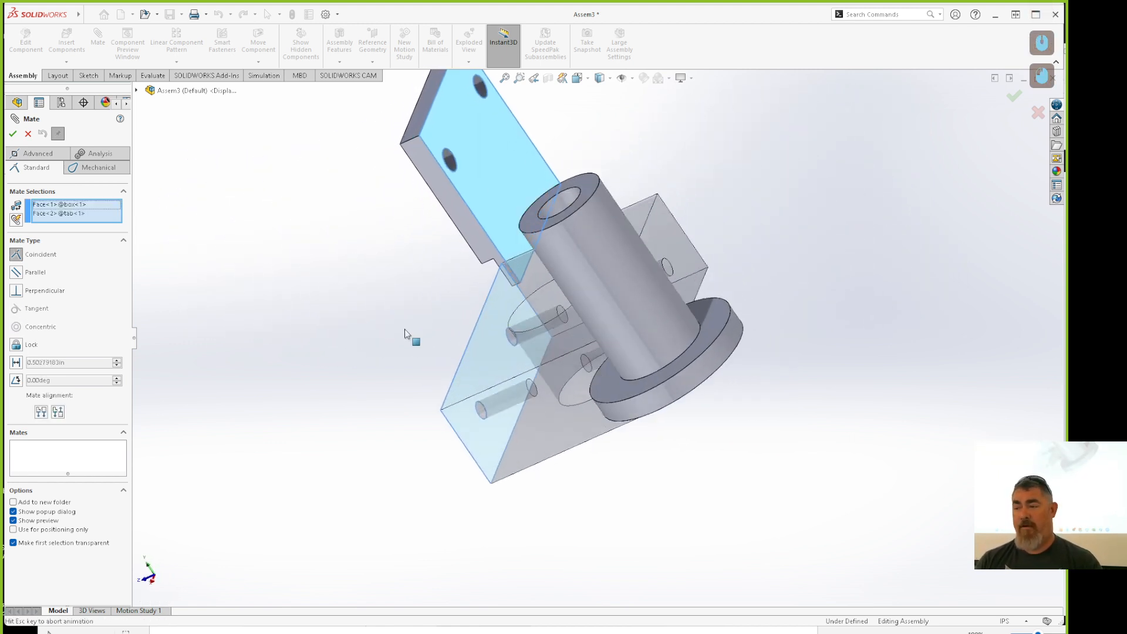
mouse_move(357, 329)
middle_down()
mouse_move(400, 317)
mouse_move(376, 320)
middle_up()
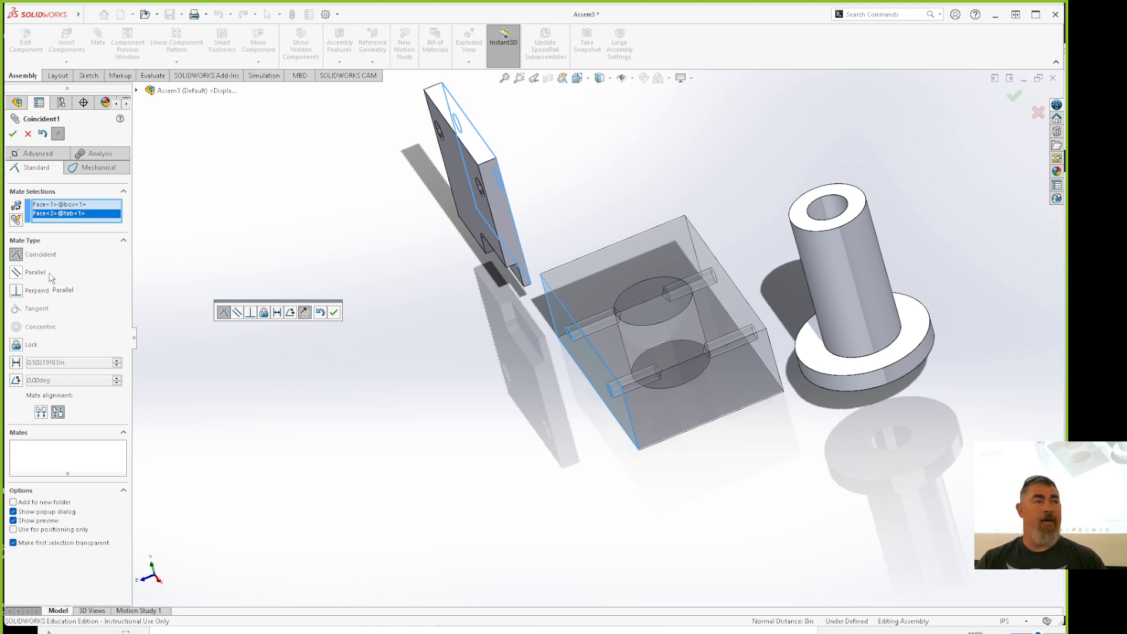
- Preview the parallel, perpendicular, distance and angle mate types and the mate alignment for the selected faces, and return to Coincident
click(16, 275)
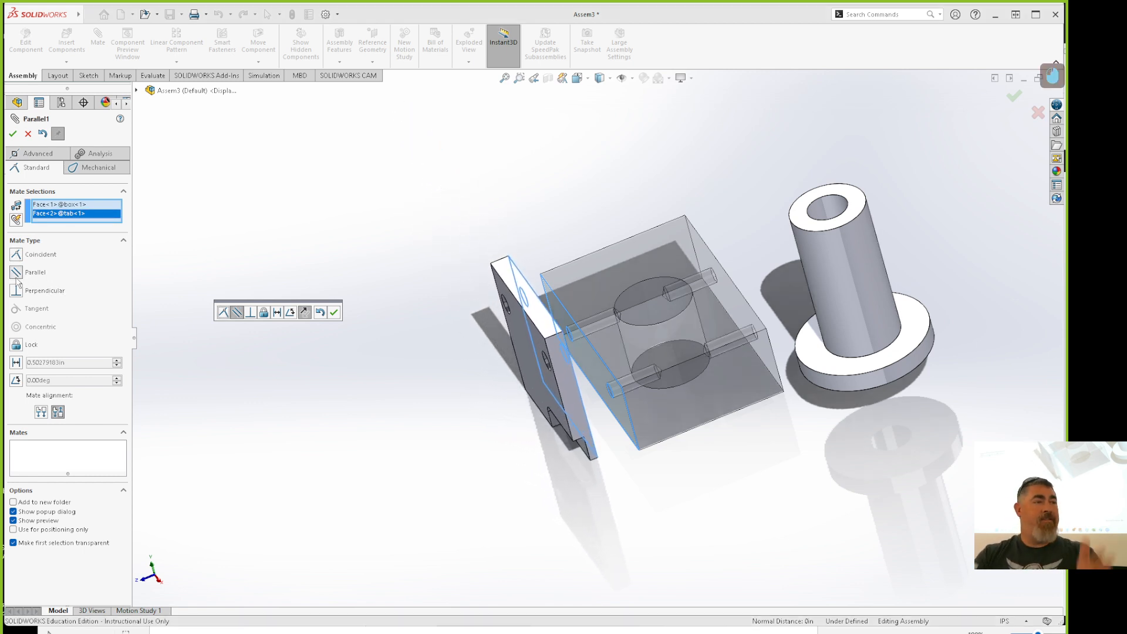
click(16, 292)
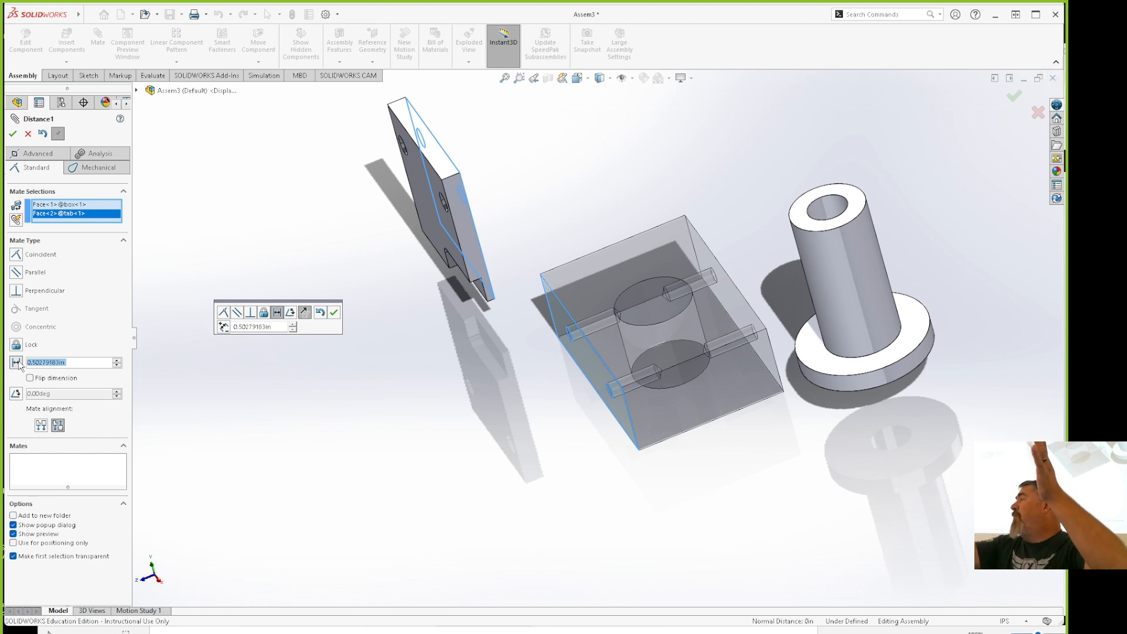
click(18, 395)
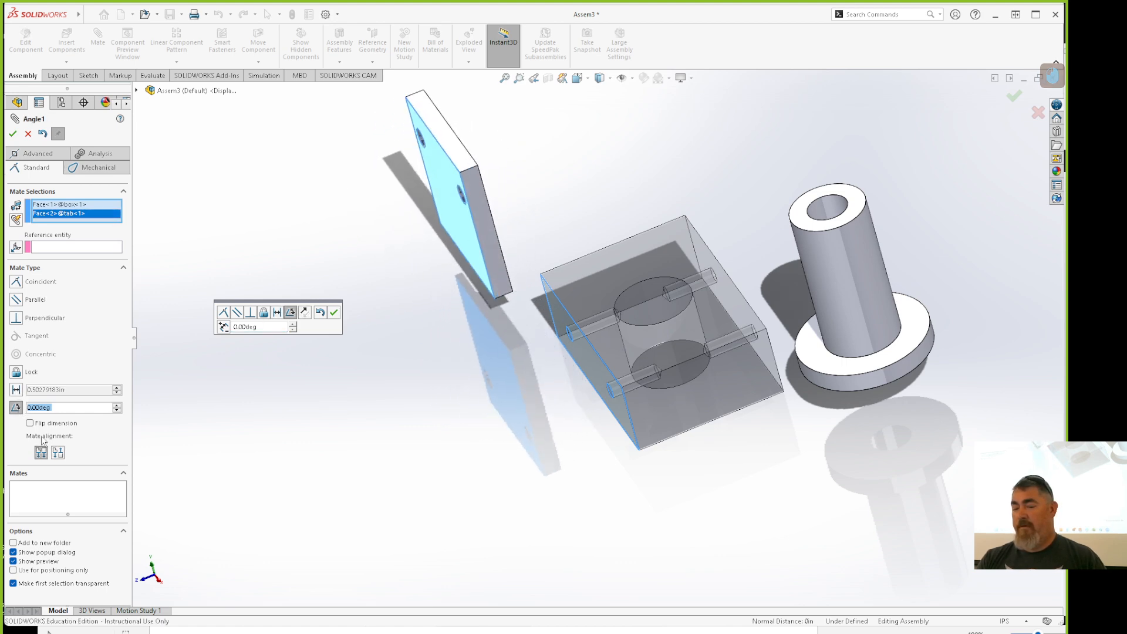
click(41, 453)
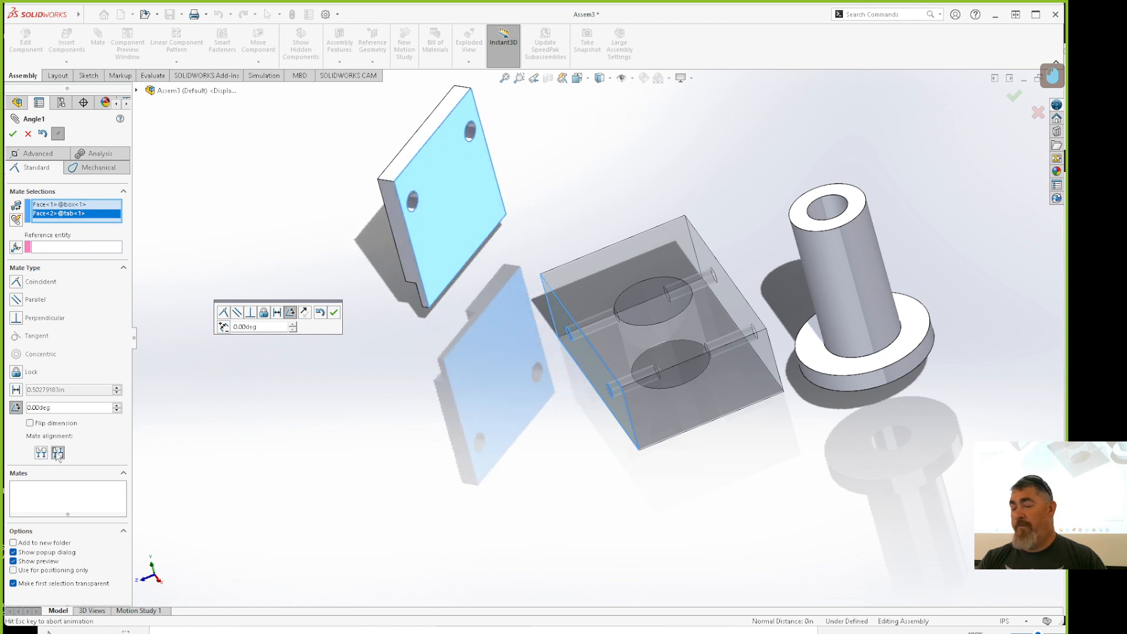
click(14, 284)
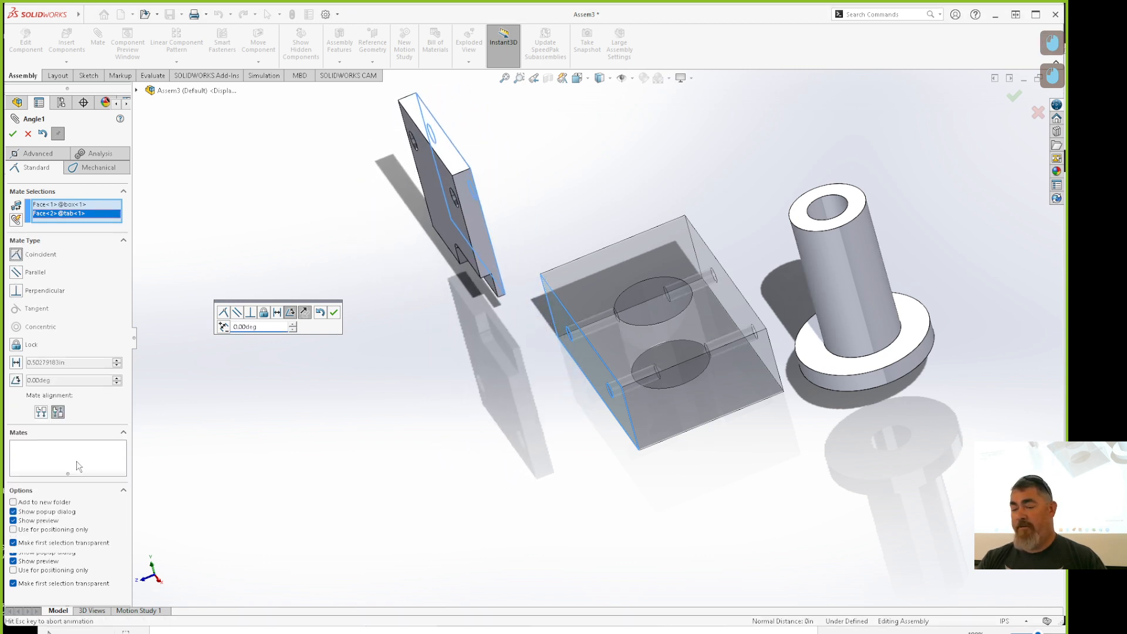
- Compare the aligned and anti-aligned options, and accept the box-to-tab coincident mate as anti-aligned
click(41, 412)
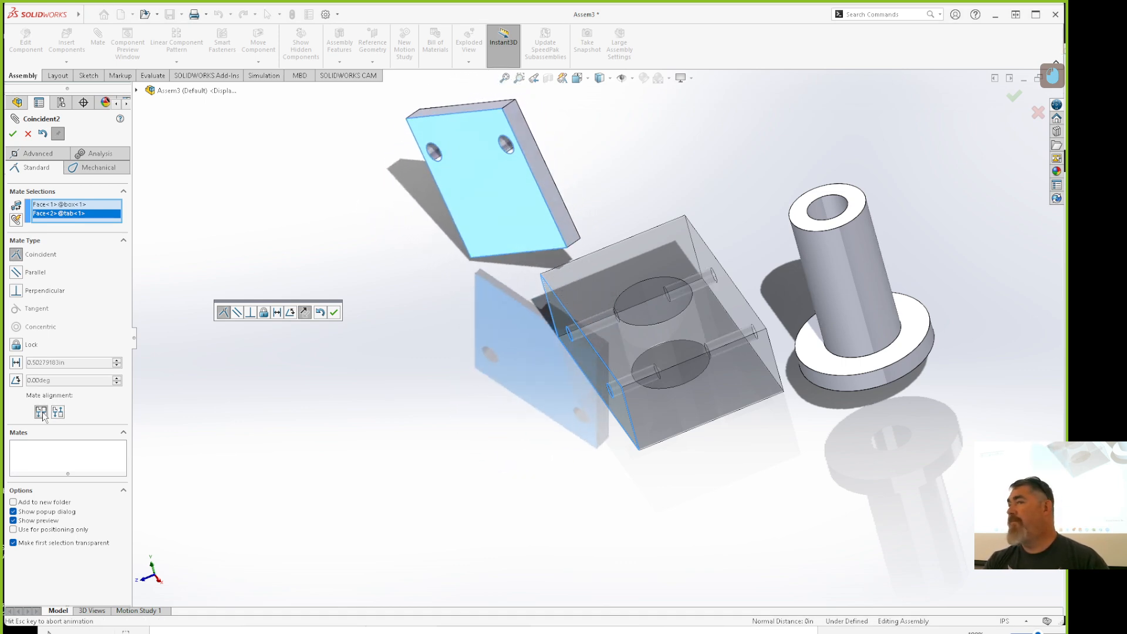
click(57, 413)
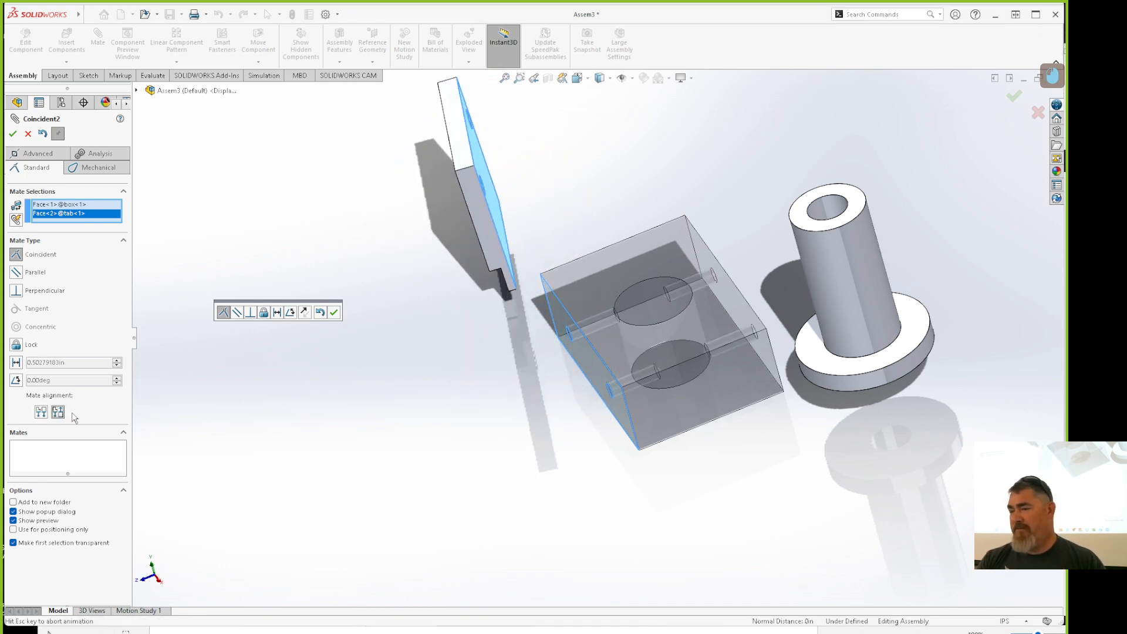
scroll(481, 353, up, 1)
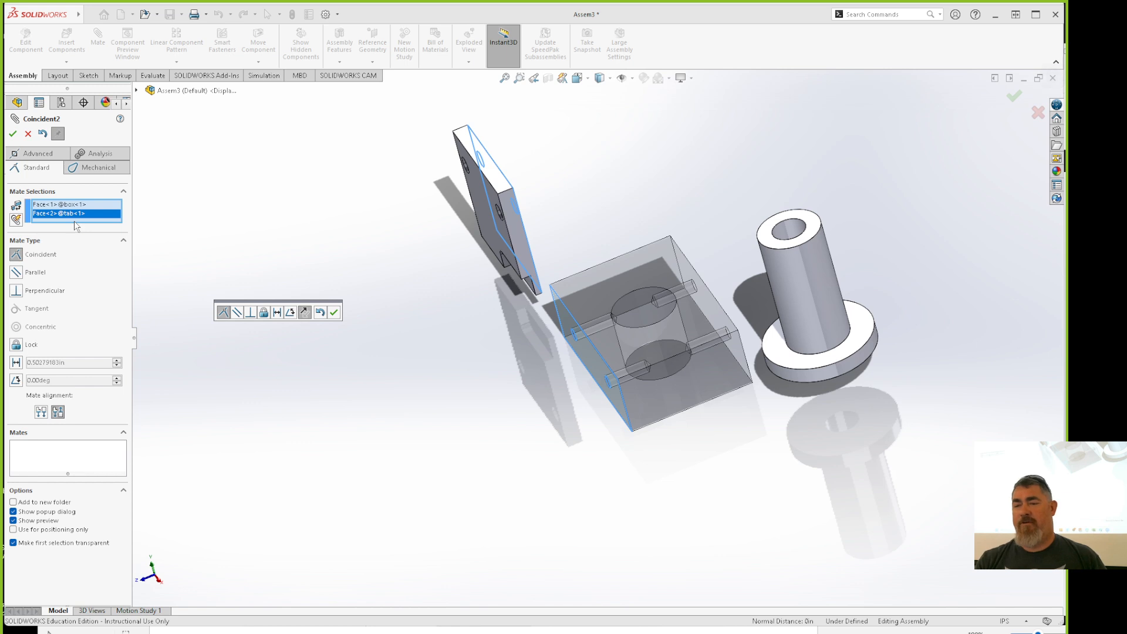
click(13, 133)
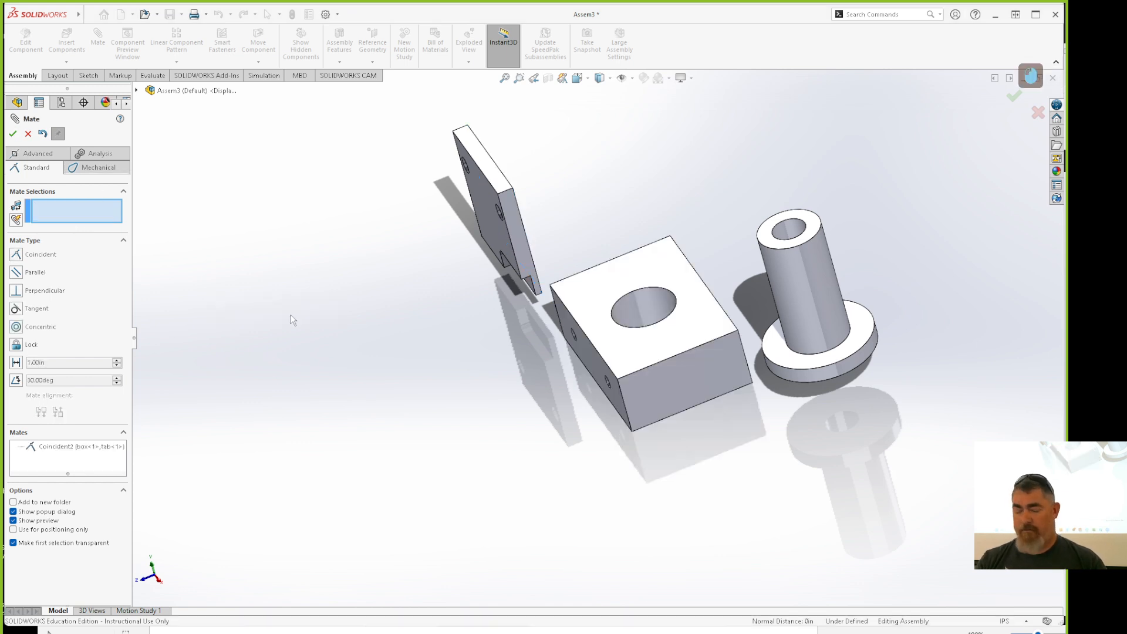
- Add an anti-aligned coincident mate between the box's top face and the bushing flange's shank-side face
shift+middle_drag(289, 319, 405, 377)
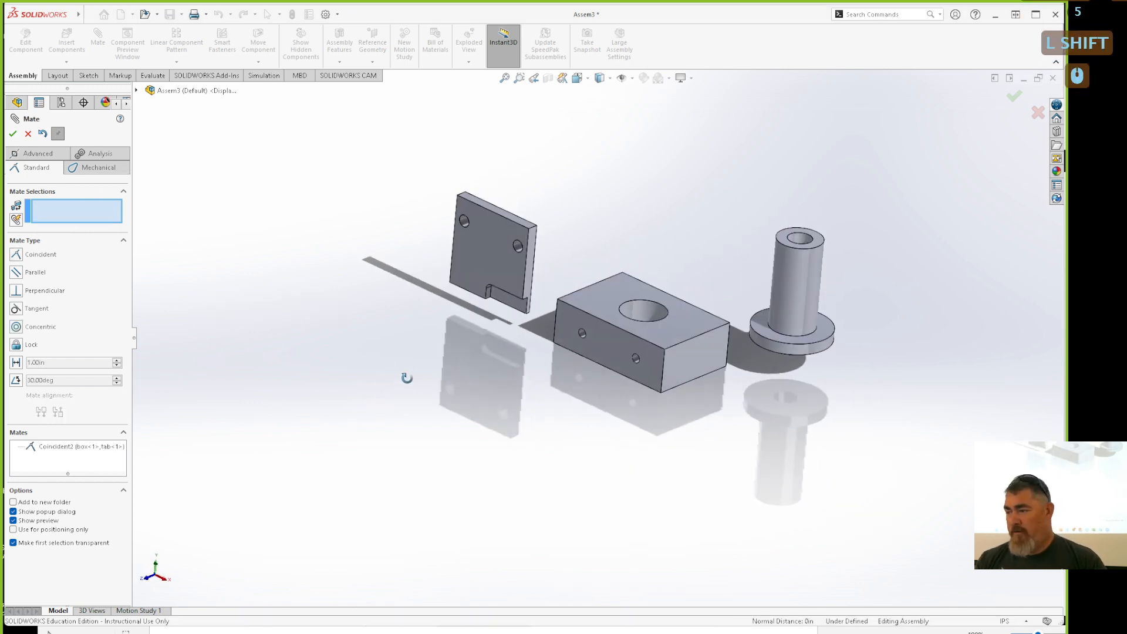
click(700, 322)
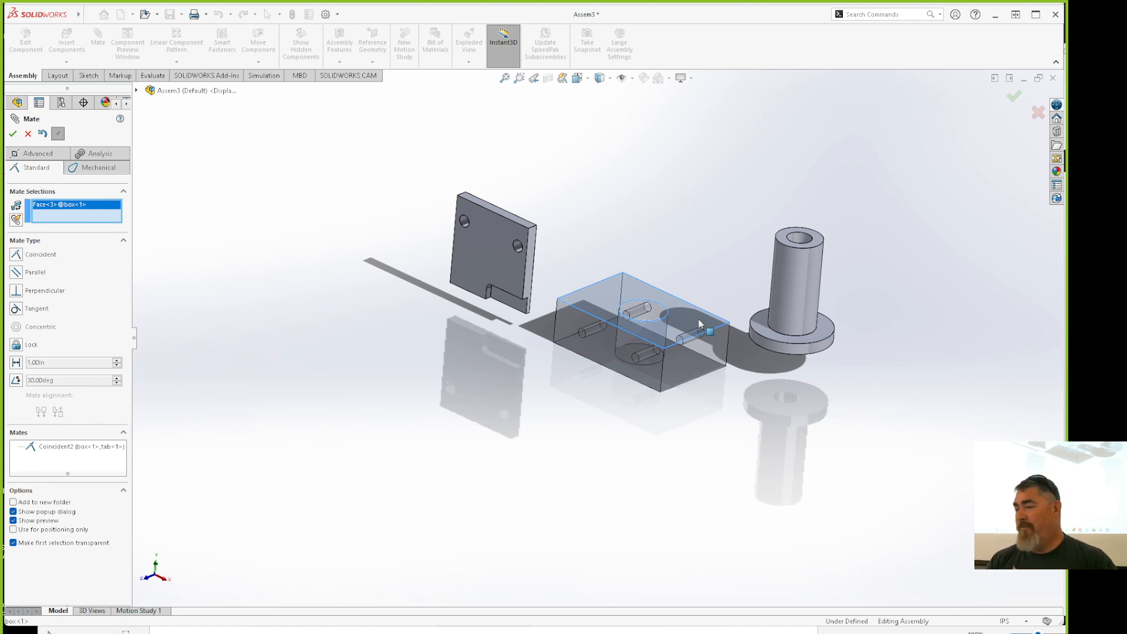
click(773, 339)
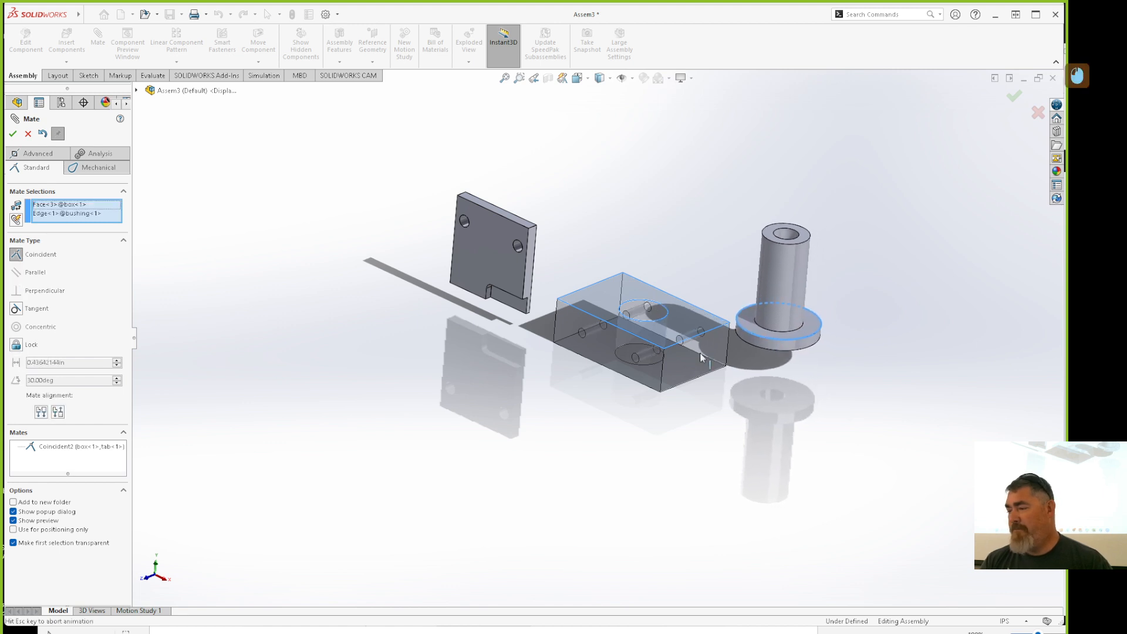
click(52, 214)
key(Delete)
click(718, 307)
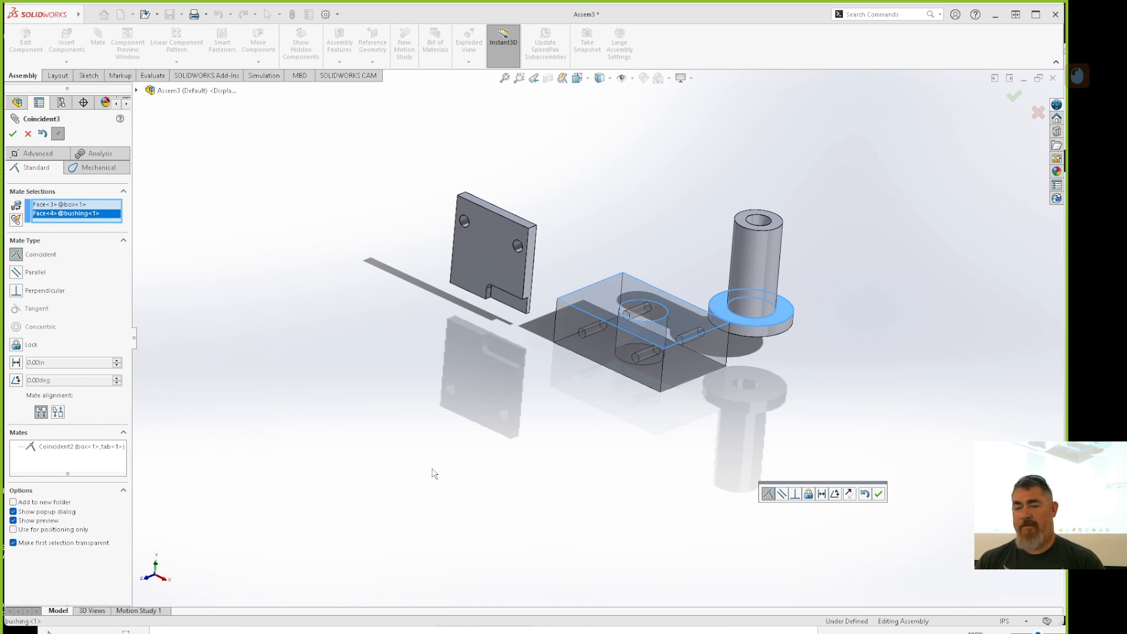
click(58, 413)
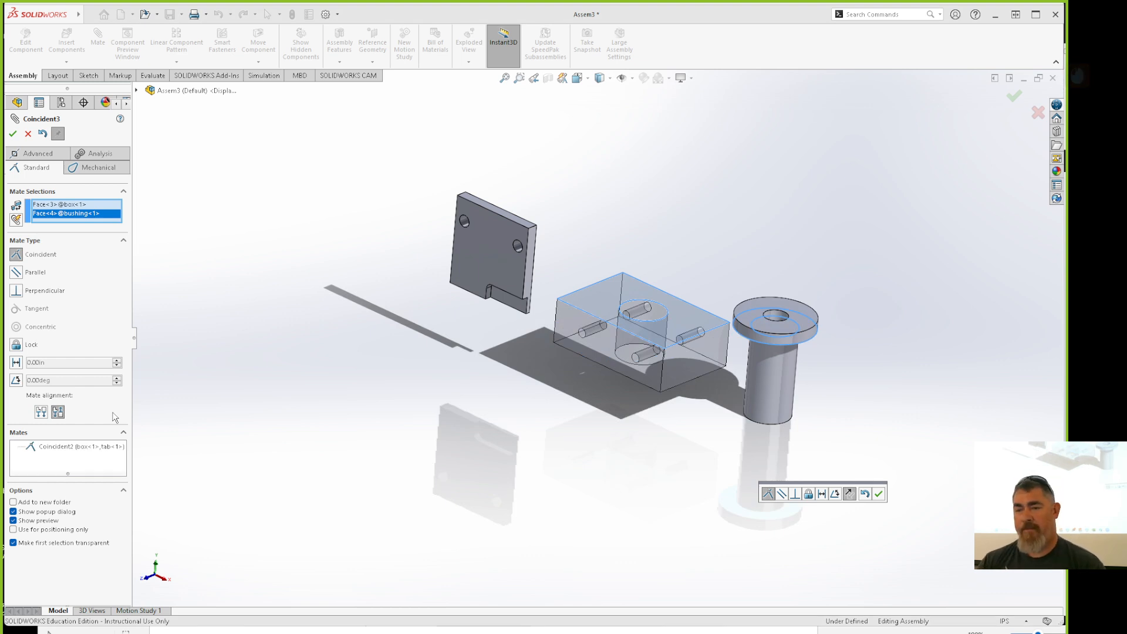
click(13, 134)
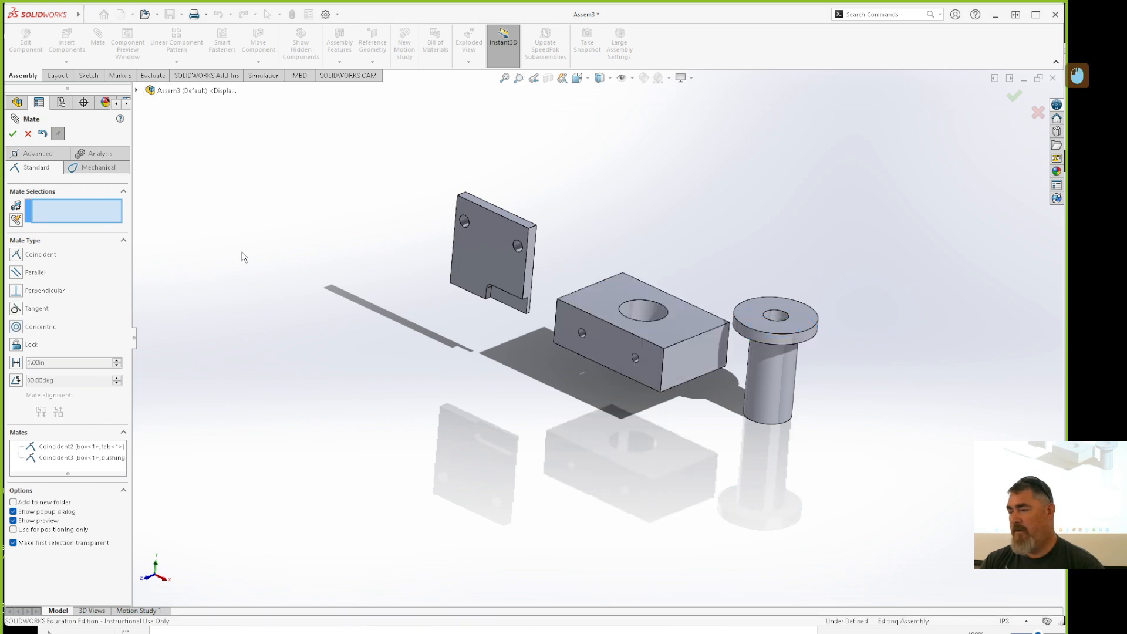
- Add a parallel mate between the box's top face and the tab's narrow top face
scroll(600, 427, up, 3)
middle_drag(600, 427, 538, 305)
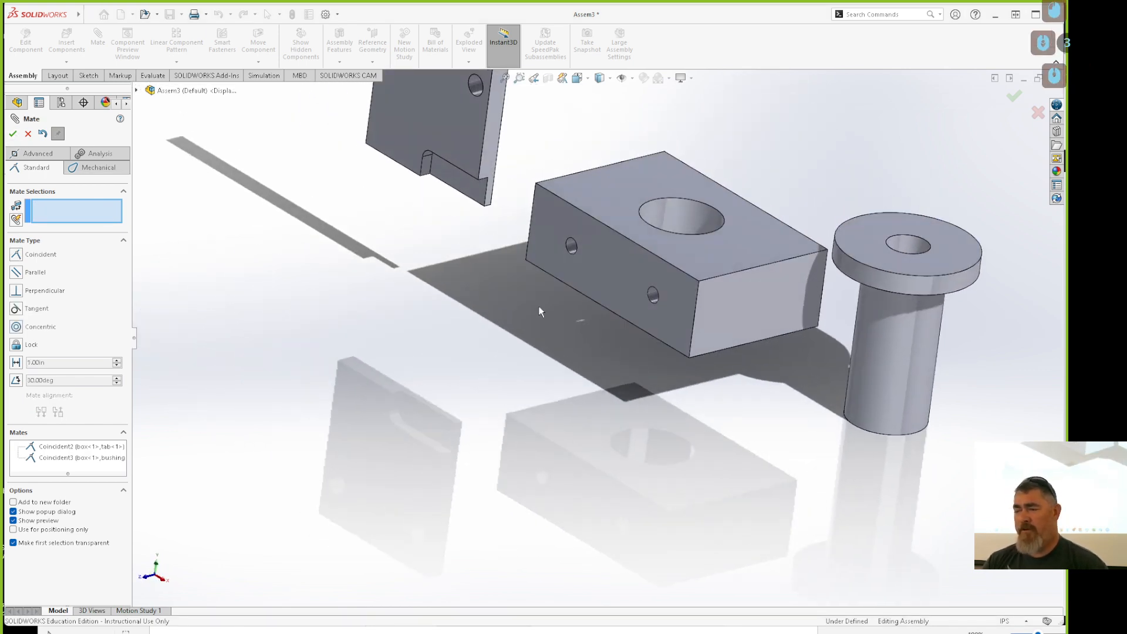
scroll(538, 306, down, 4)
scroll(561, 389, up, 2)
scroll(552, 158, up, 2)
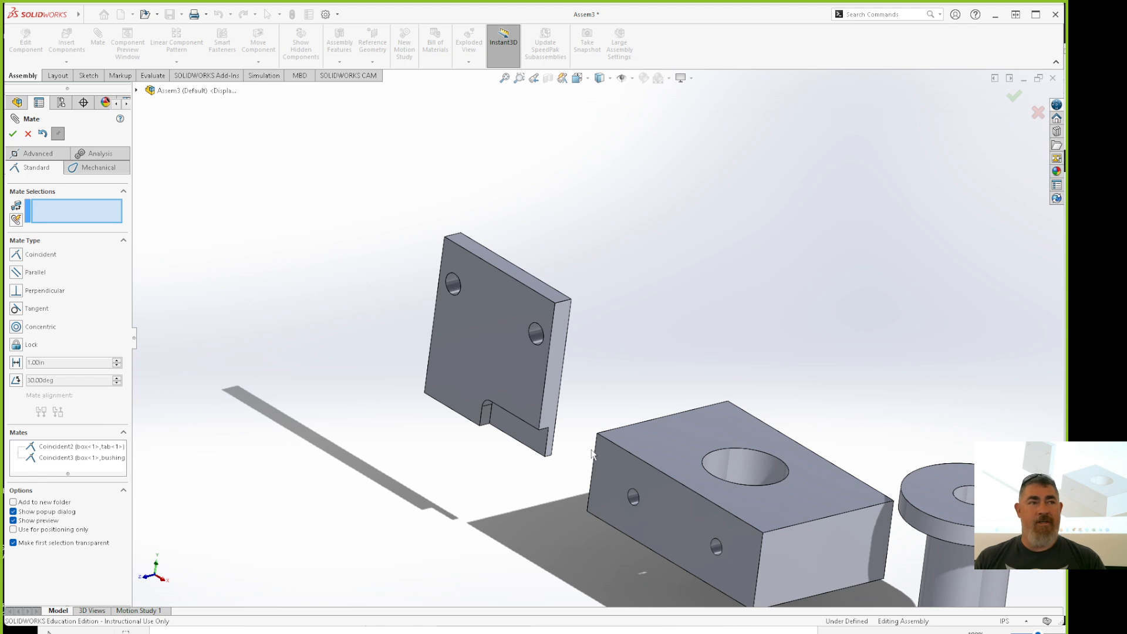
click(649, 443)
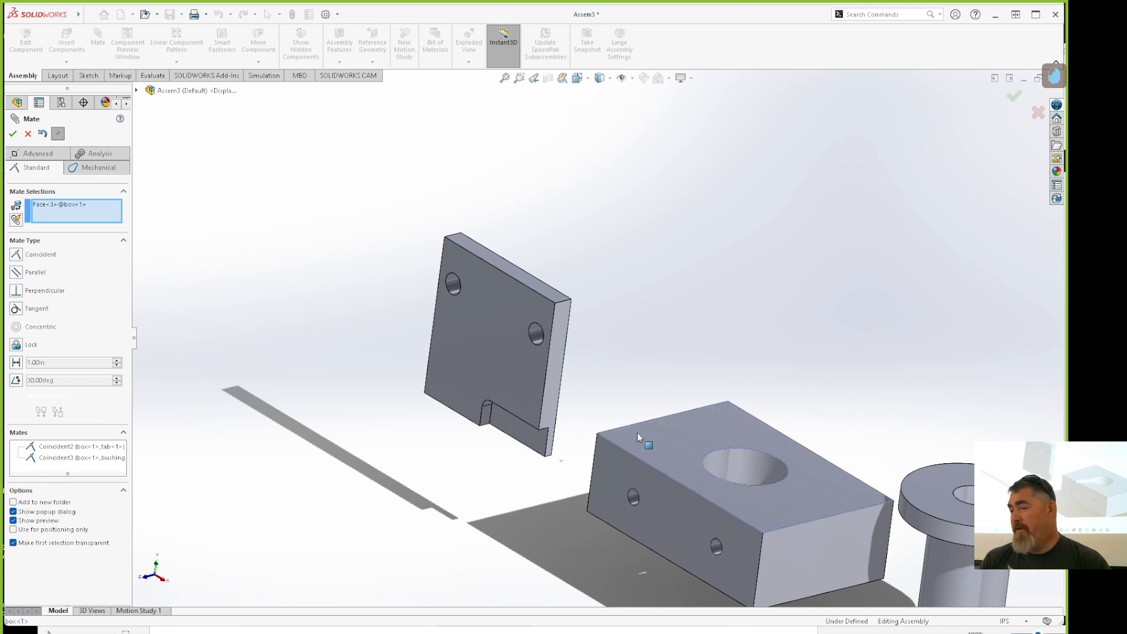
click(529, 284)
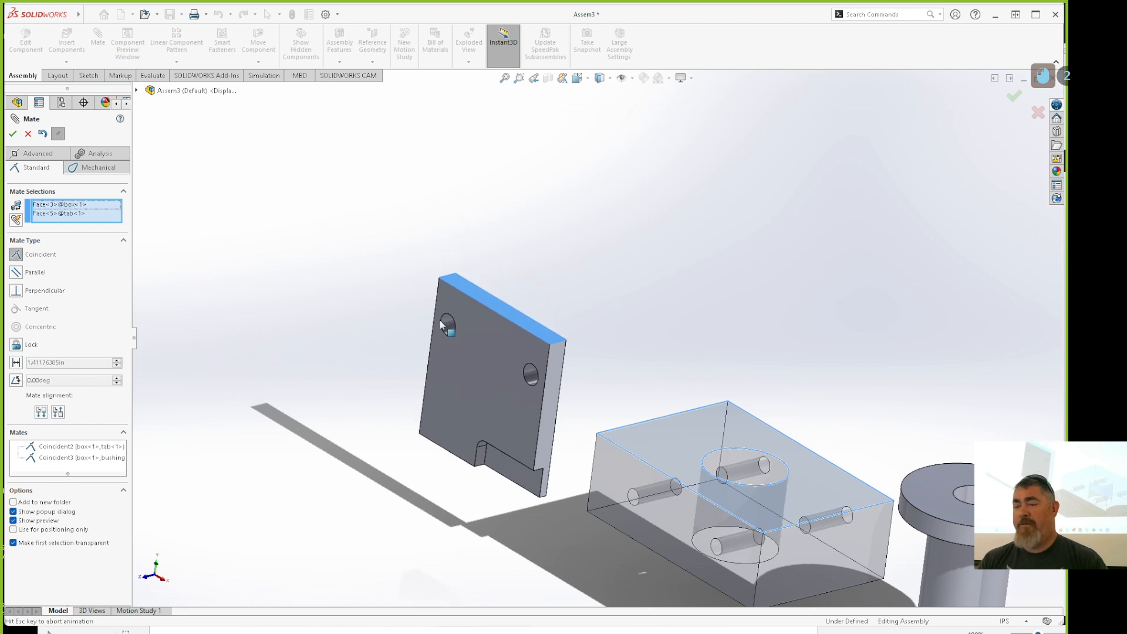
click(16, 274)
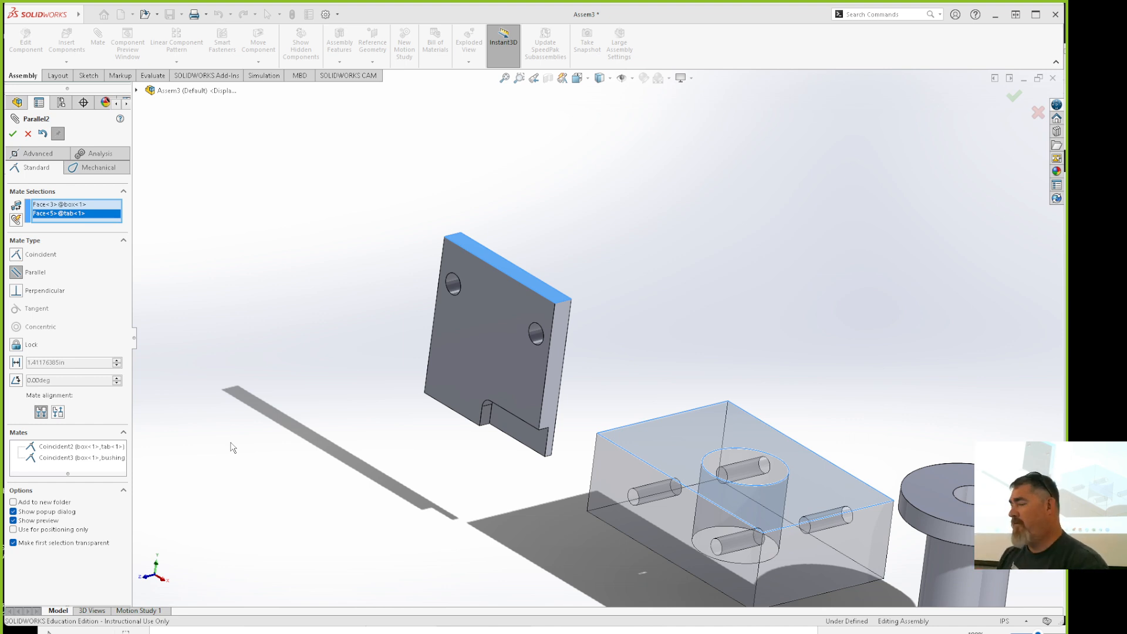
click(13, 134)
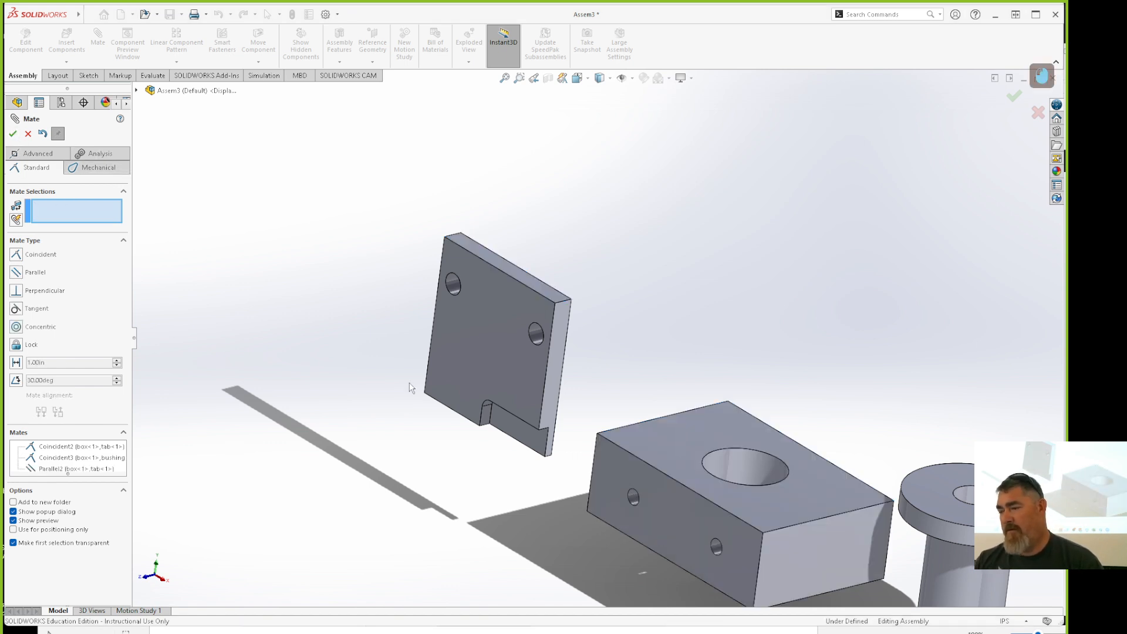
- Move the tab along the box's front face to test its remaining freedom, and undo the parallel mate
drag(493, 324, 608, 432)
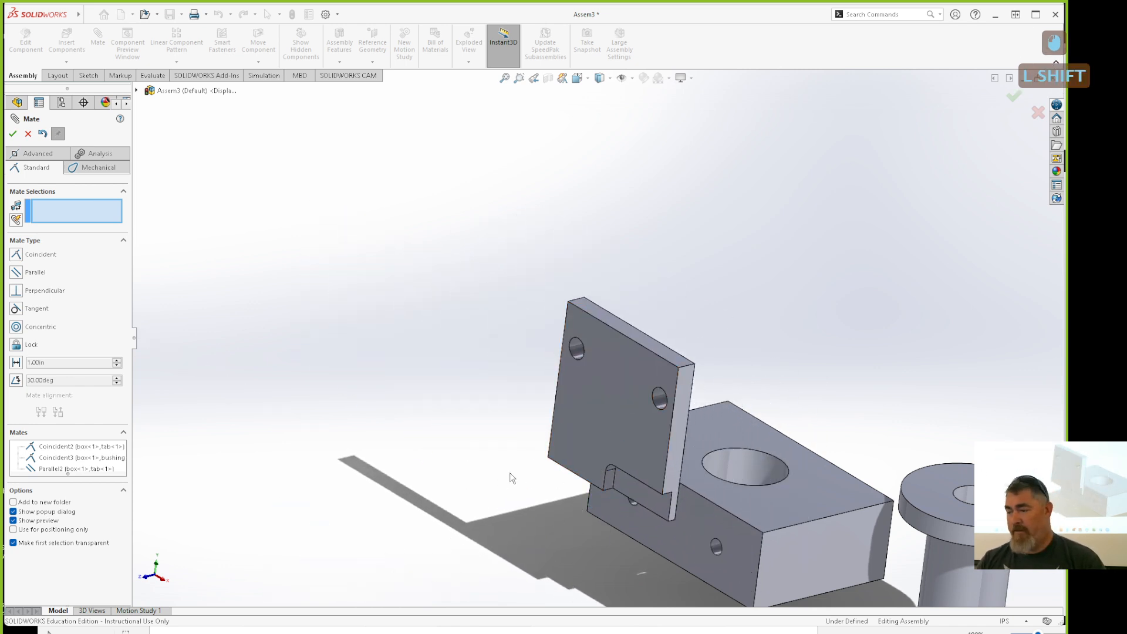
shift+middle_drag(506, 476, 473, 443)
scroll(521, 403, up, 4)
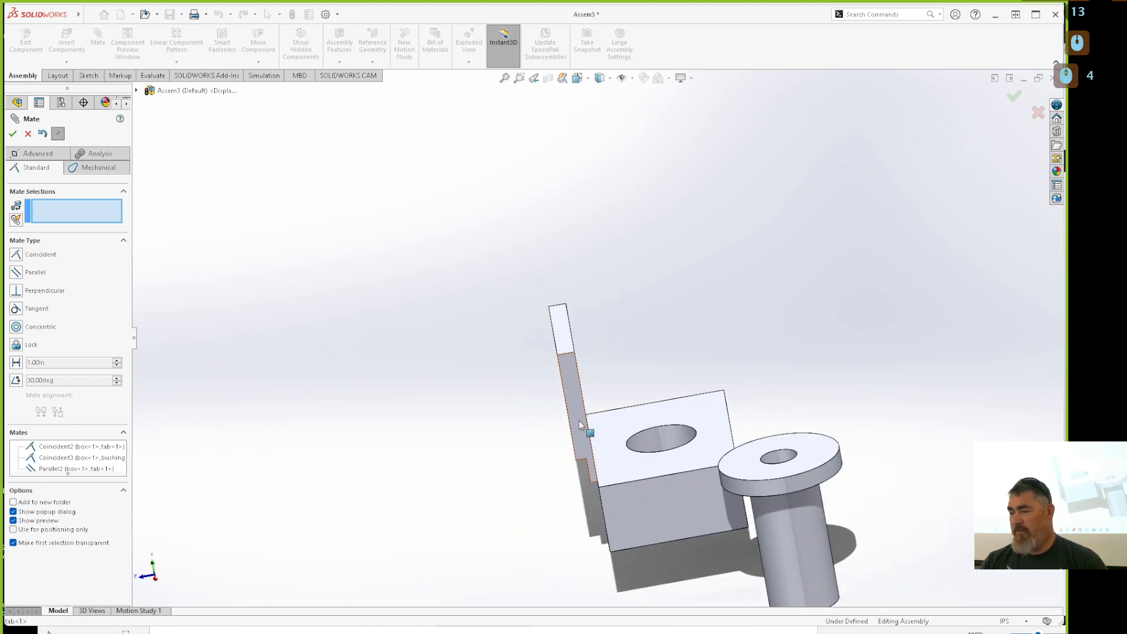
drag(579, 422, 577, 448)
middle_drag(472, 483, 500, 483)
scroll(430, 438, up, 18)
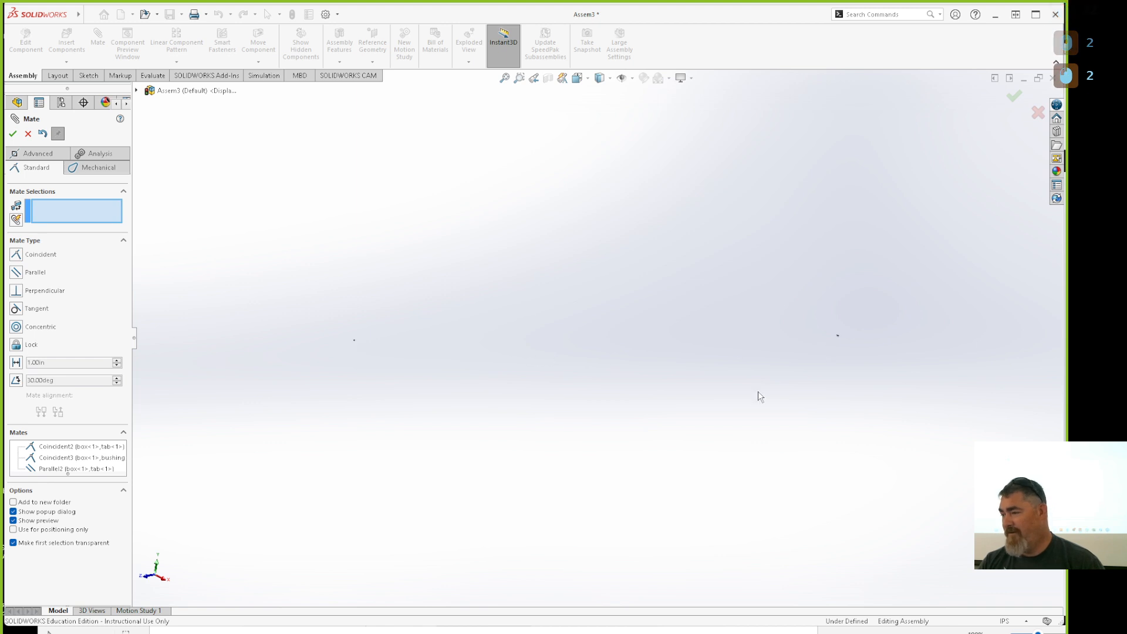
key(ctrl+z)
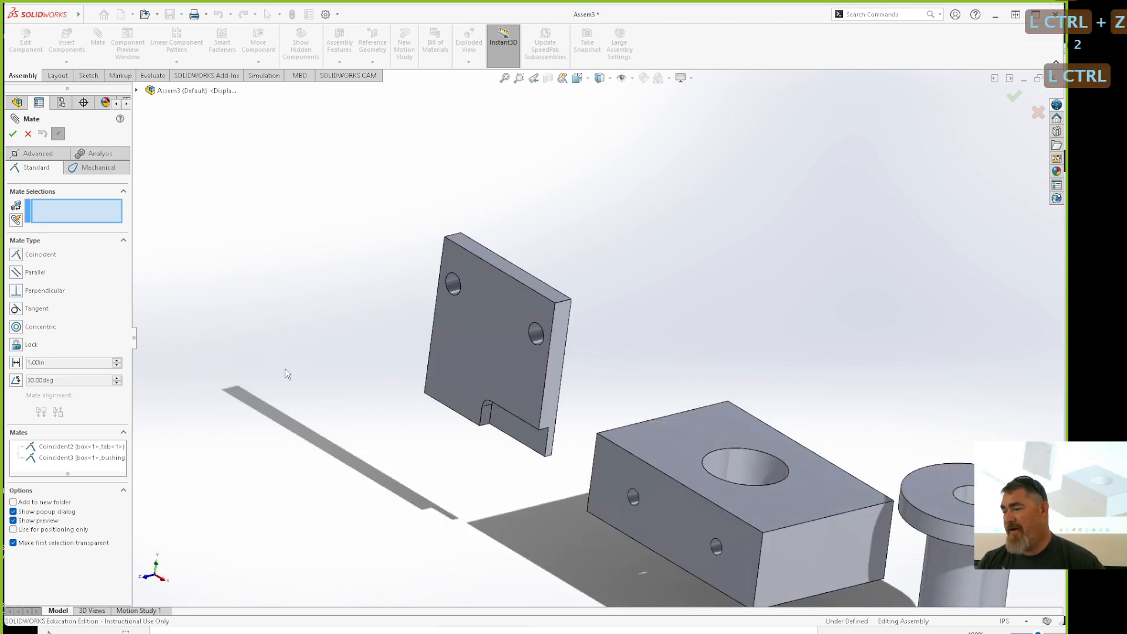
- Move the bushing clear of the box and add a concentric mate between its cylindrical shank and the box's large central hole
scroll(284, 368, up, 4)
scroll(734, 502, down, 3)
drag(745, 367, 821, 423)
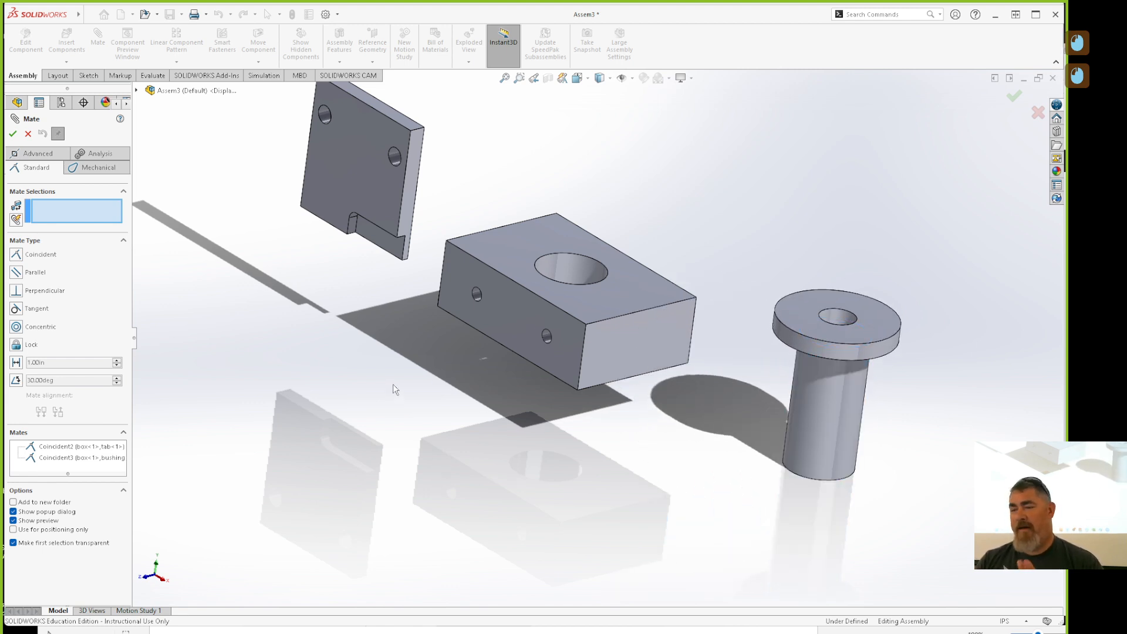
click(826, 401)
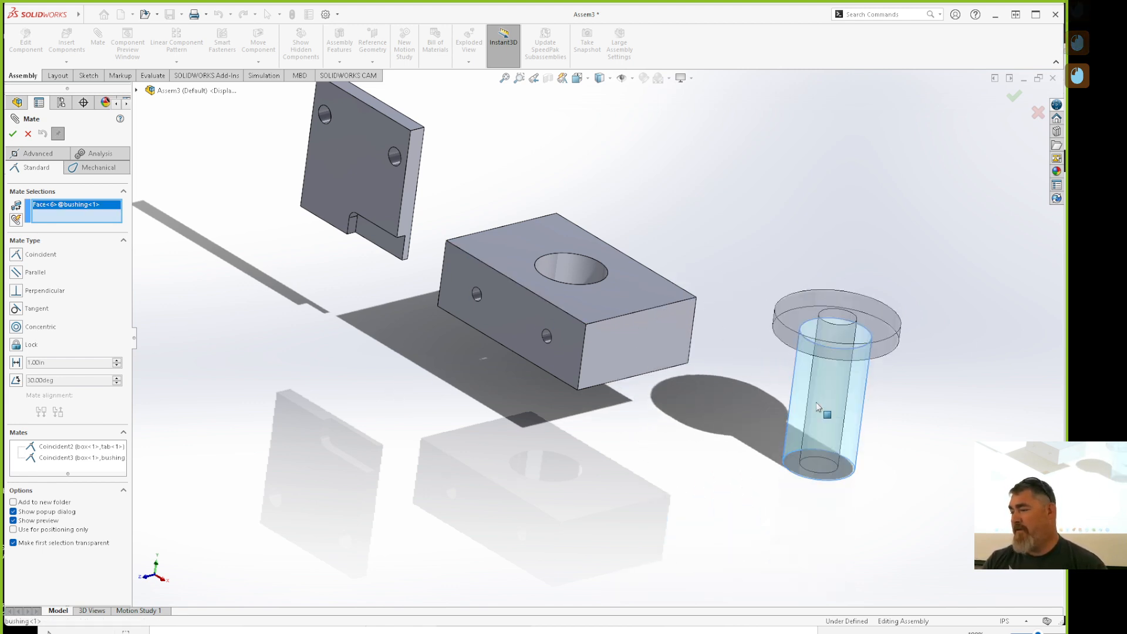
click(574, 265)
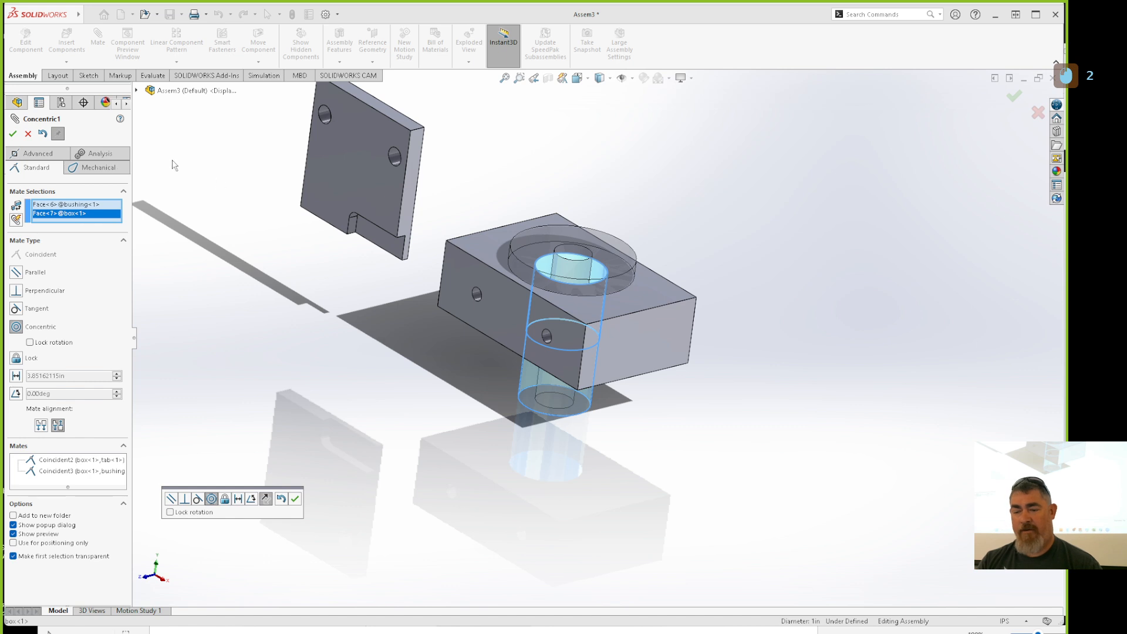
click(13, 134)
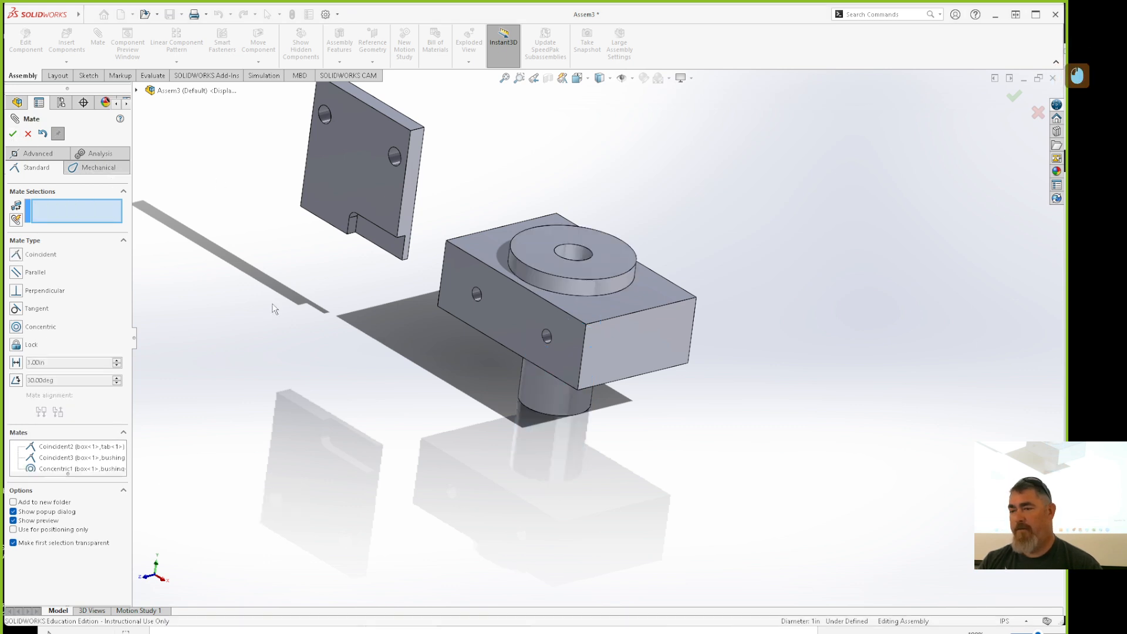
- Add a concentric mate between the tab's upper-left hole and the left small hole in the box's front face
click(331, 114)
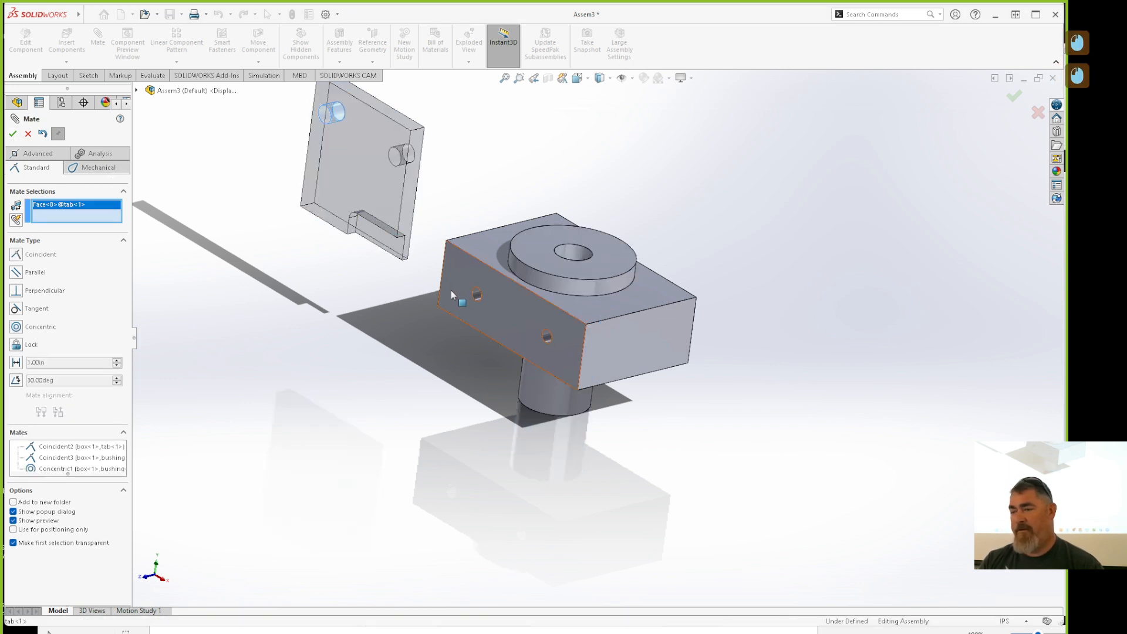
click(476, 295)
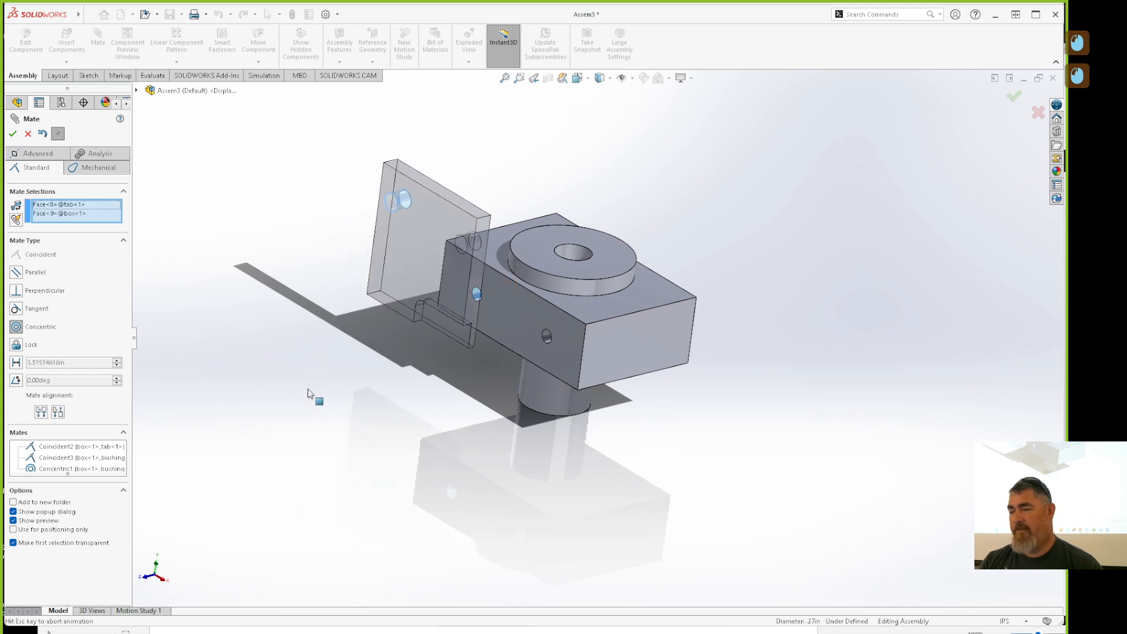
click(12, 134)
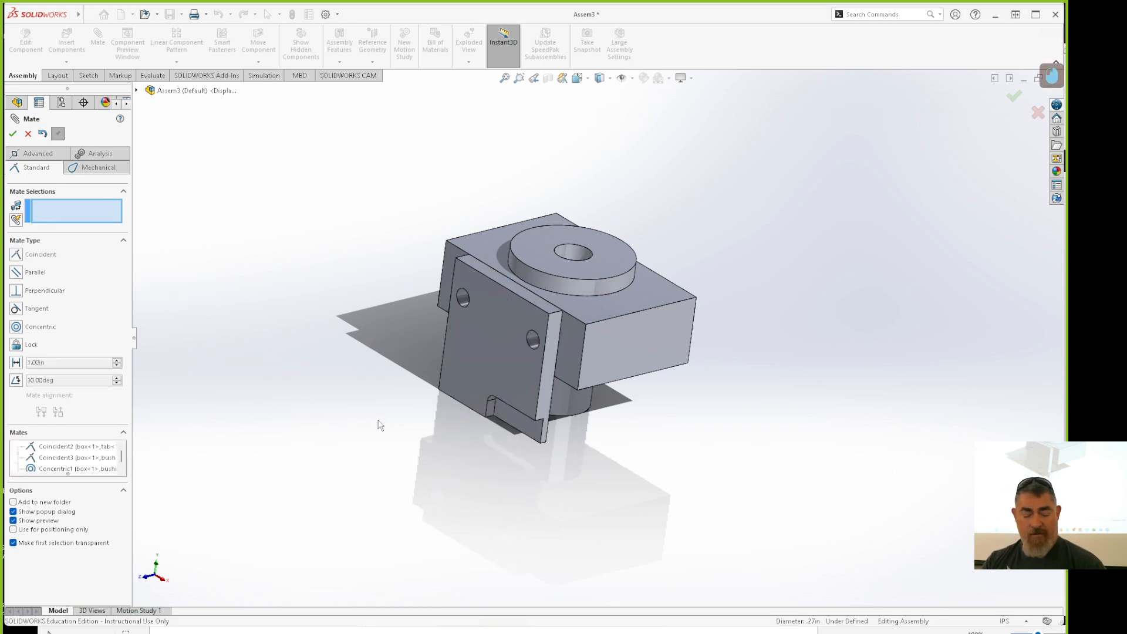
- Leave the Mate command, swing the tab about its mated hole to test its freedom, and inspect the assembly's existing mates
key(Escape)
drag(486, 369, 540, 340)
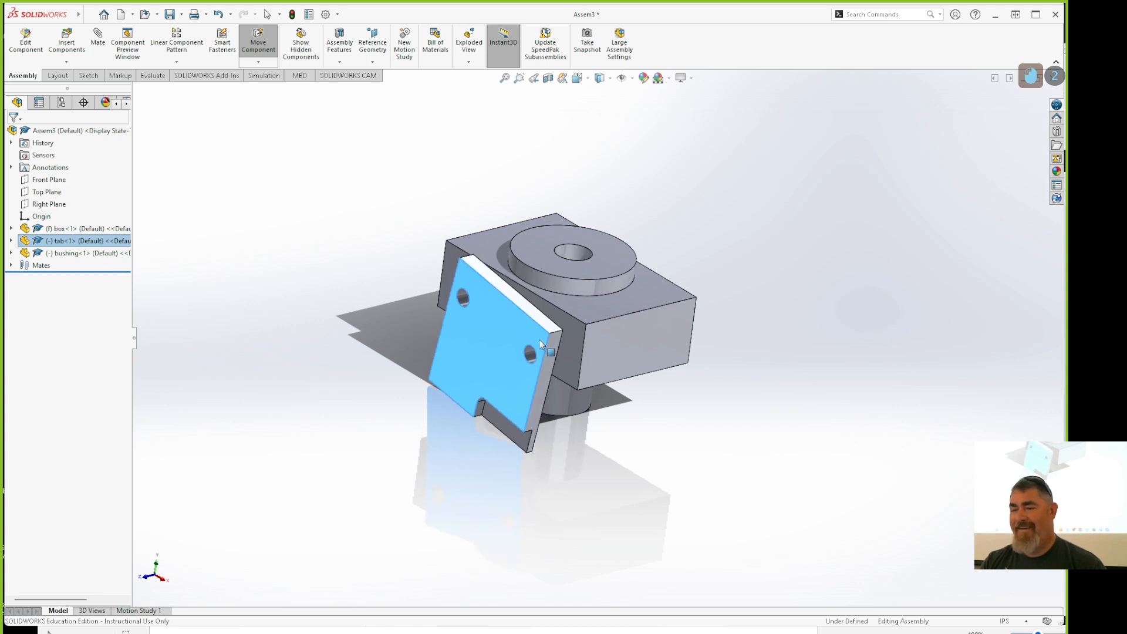
click(10, 266)
click(61, 290)
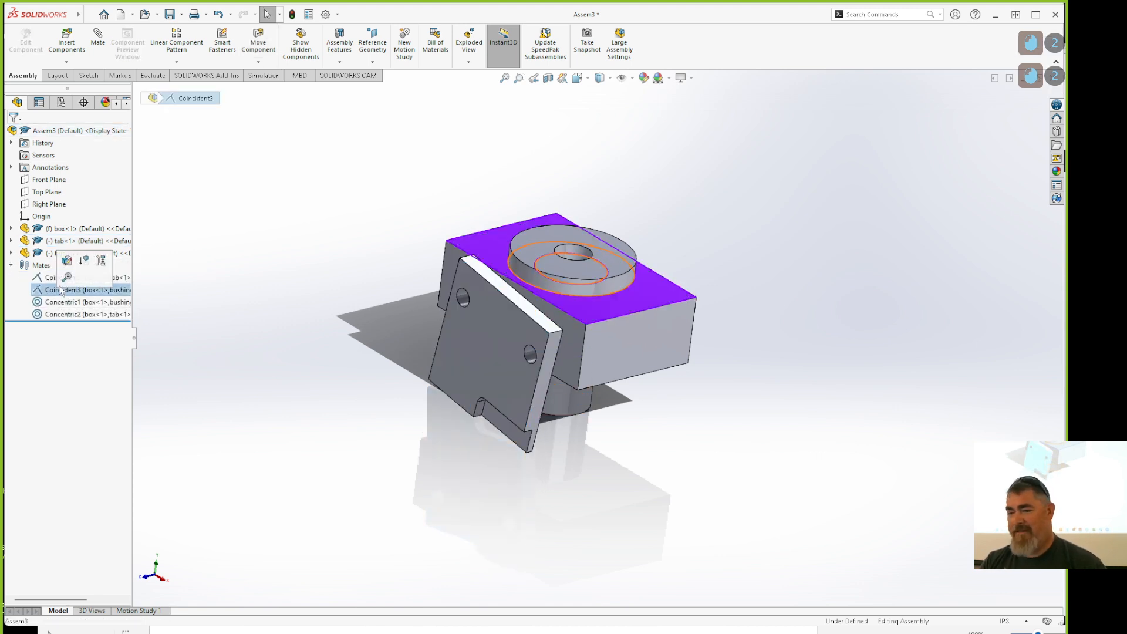
click(319, 402)
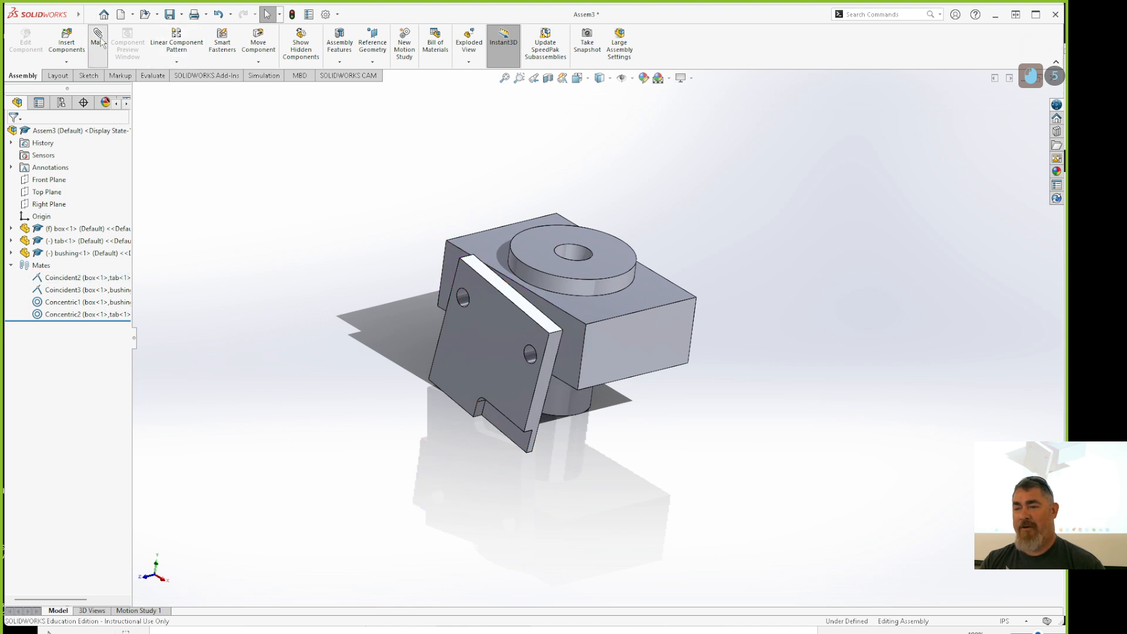
- Add a parallel mate between the box's top face and the tab's narrow top face, and try to move the tab
click(488, 248)
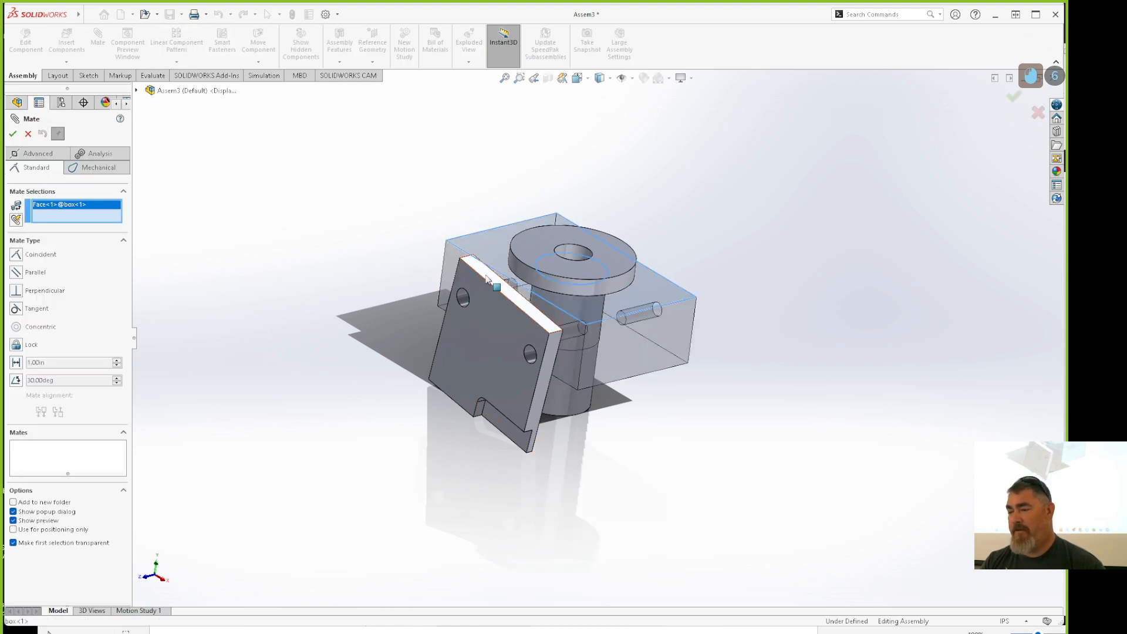
click(481, 276)
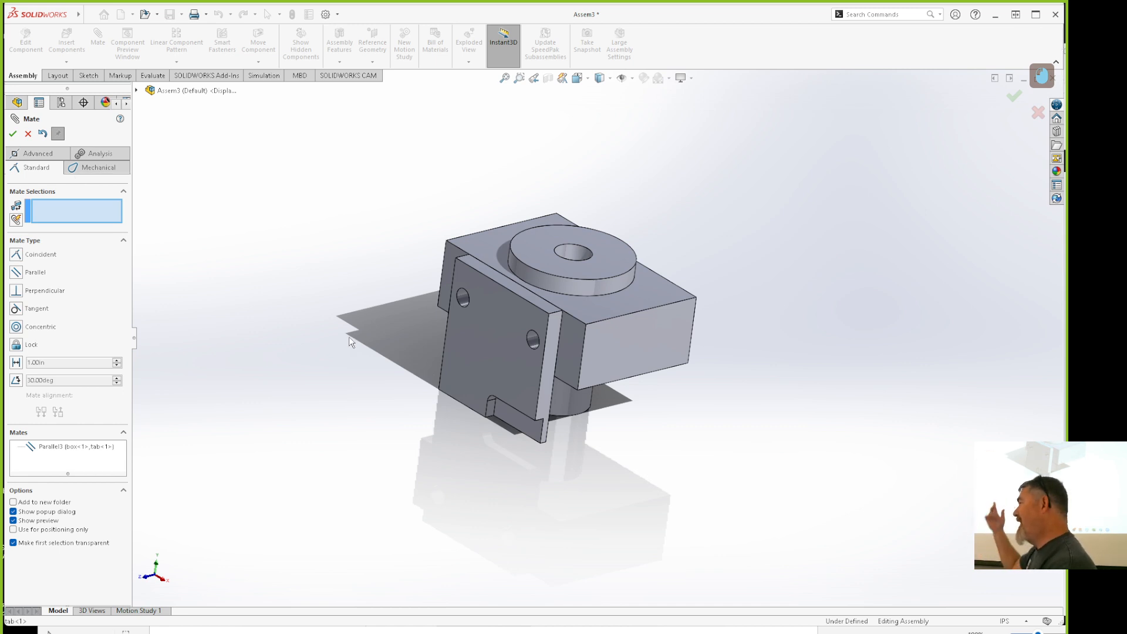
click(508, 348)
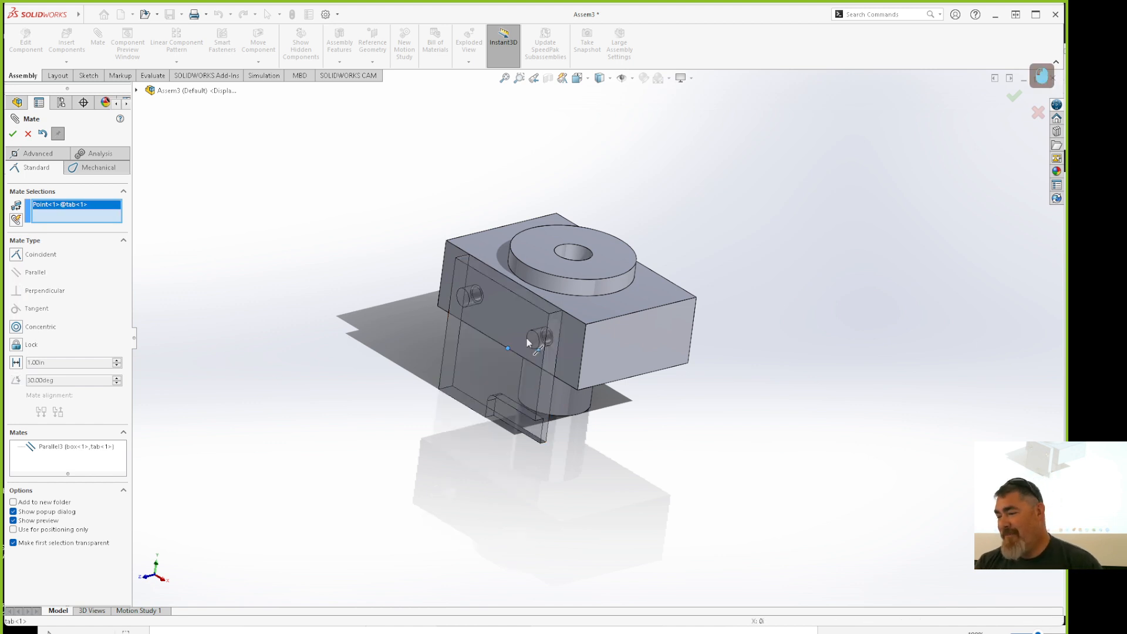
key(Escape)
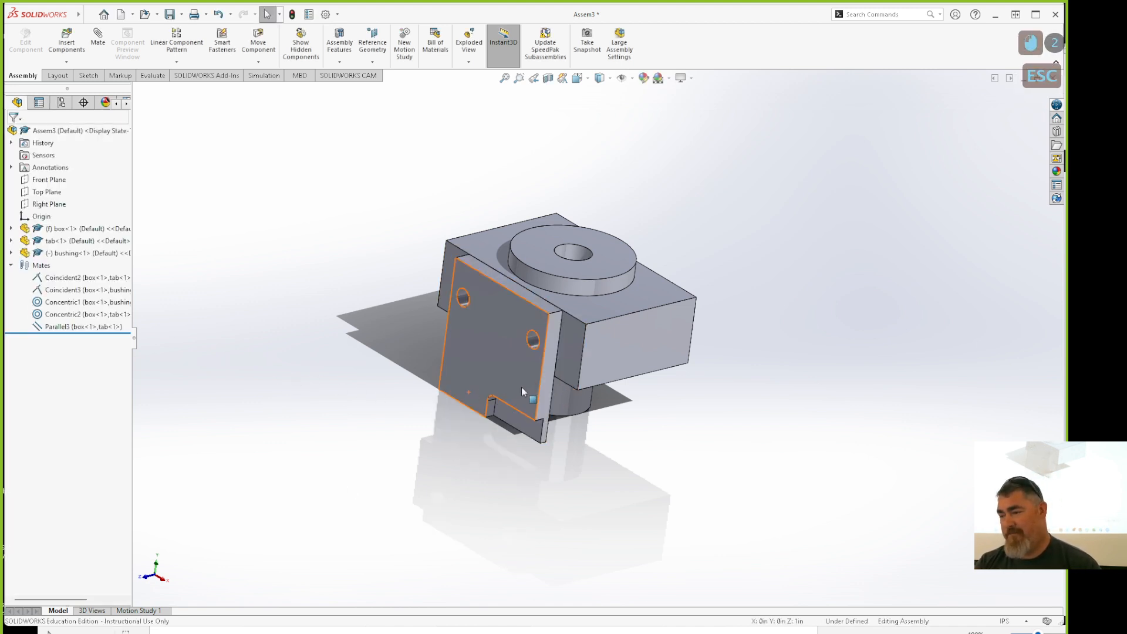
drag(521, 387, 473, 418)
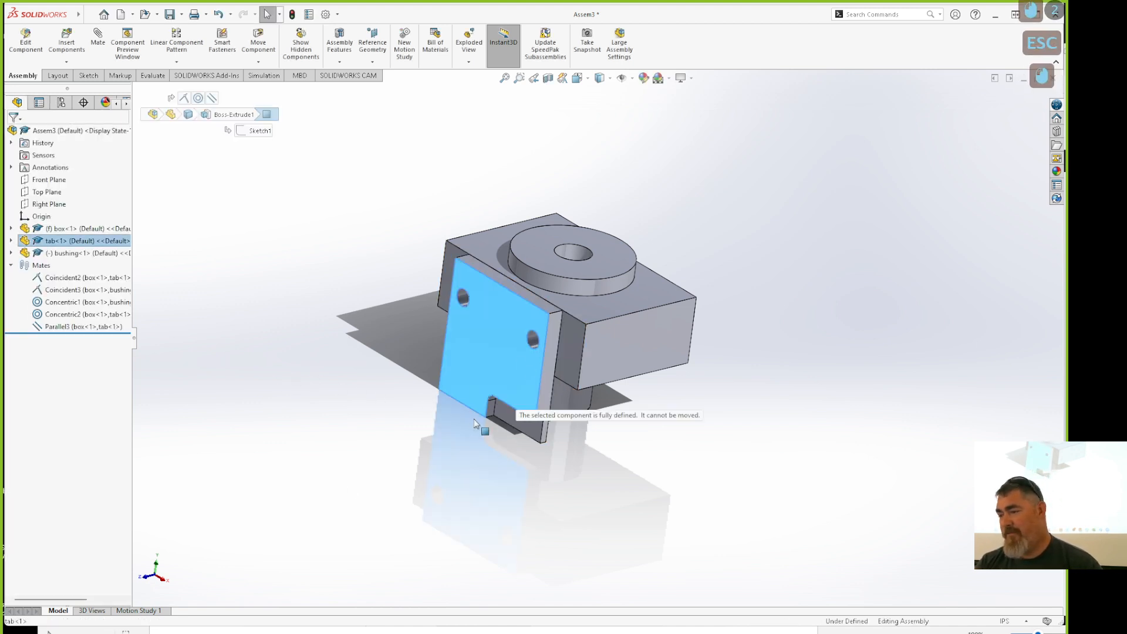
- Try to move and rotate the bushing in the box's large central hole to test its remaining freedom
click(593, 289)
drag(595, 287, 640, 273)
click(540, 248)
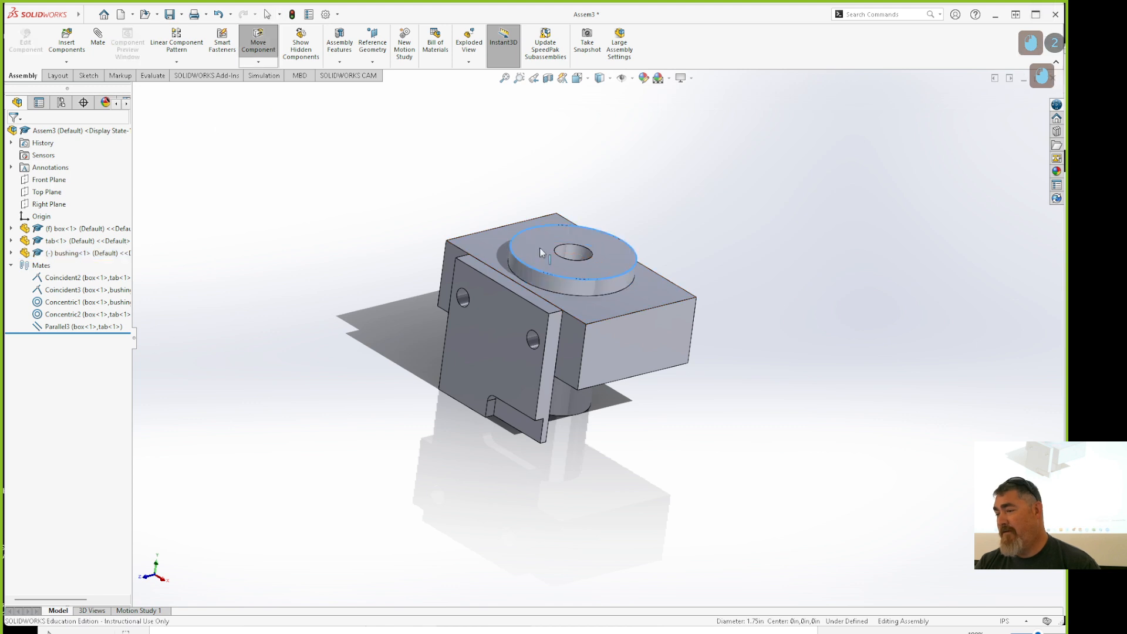
drag(583, 240, 595, 252)
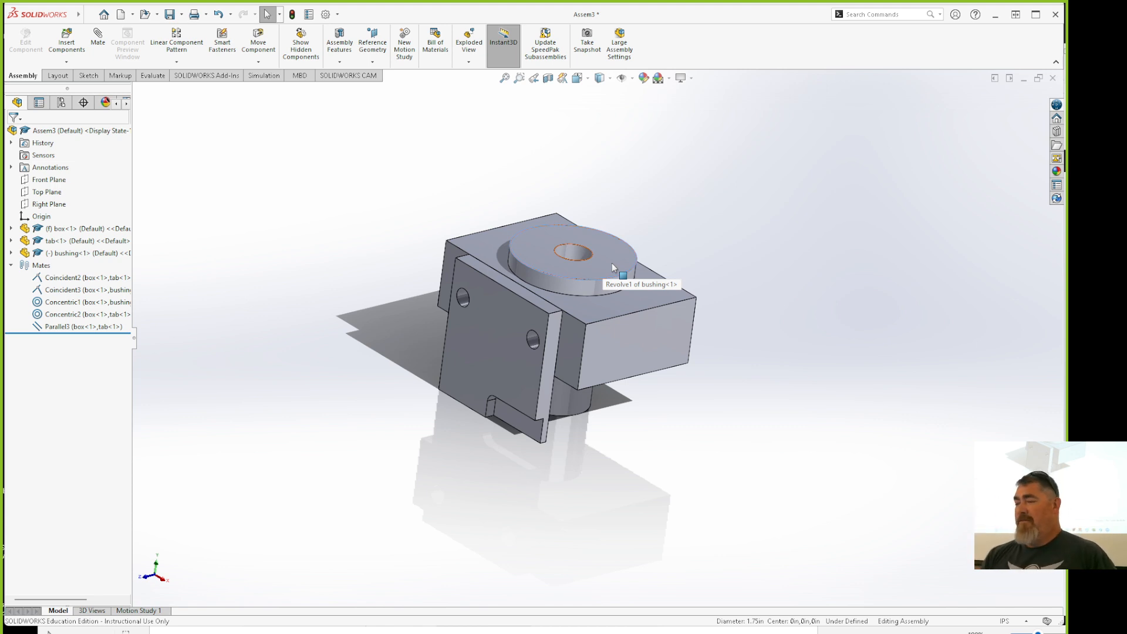
click(600, 270)
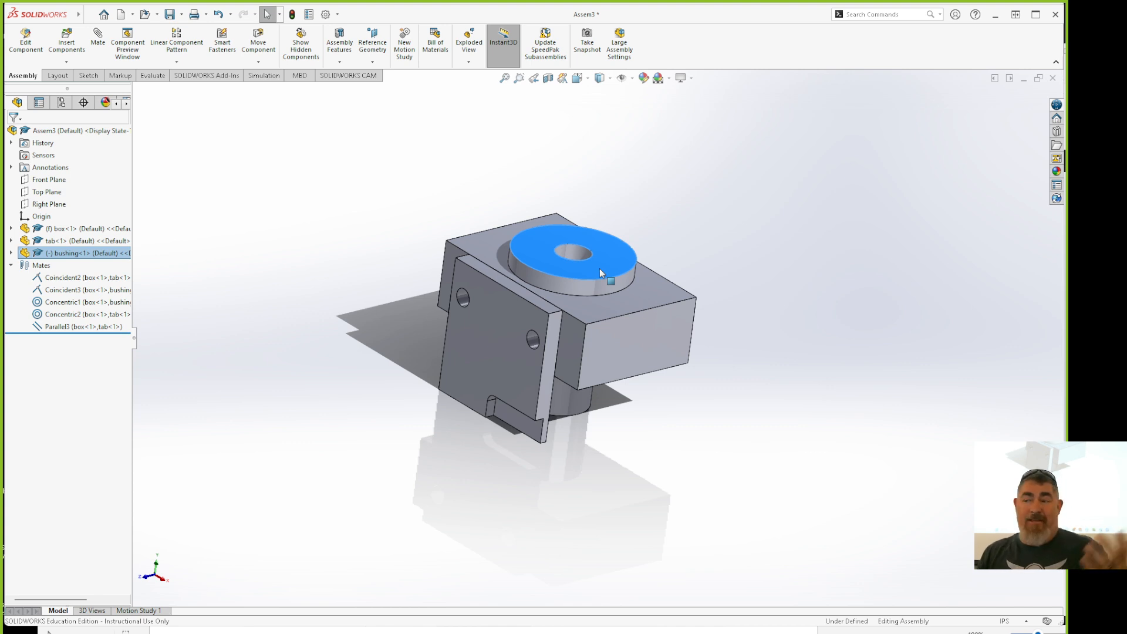
click(685, 497)
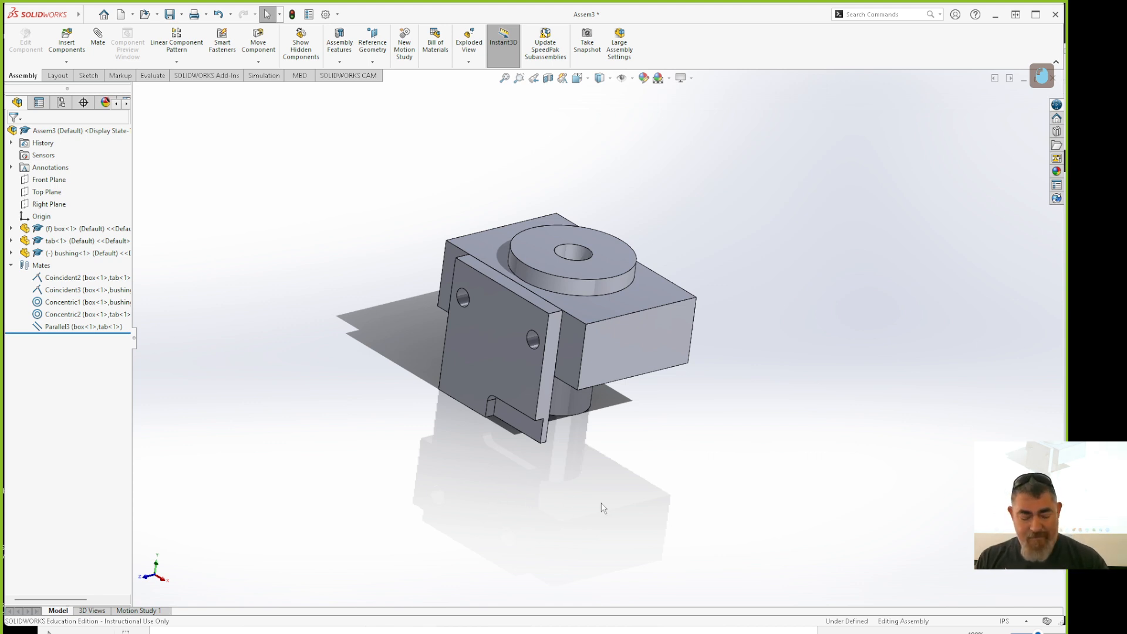
- Undo the last two changes in the assembly
middle_drag(603, 508, 666, 428)
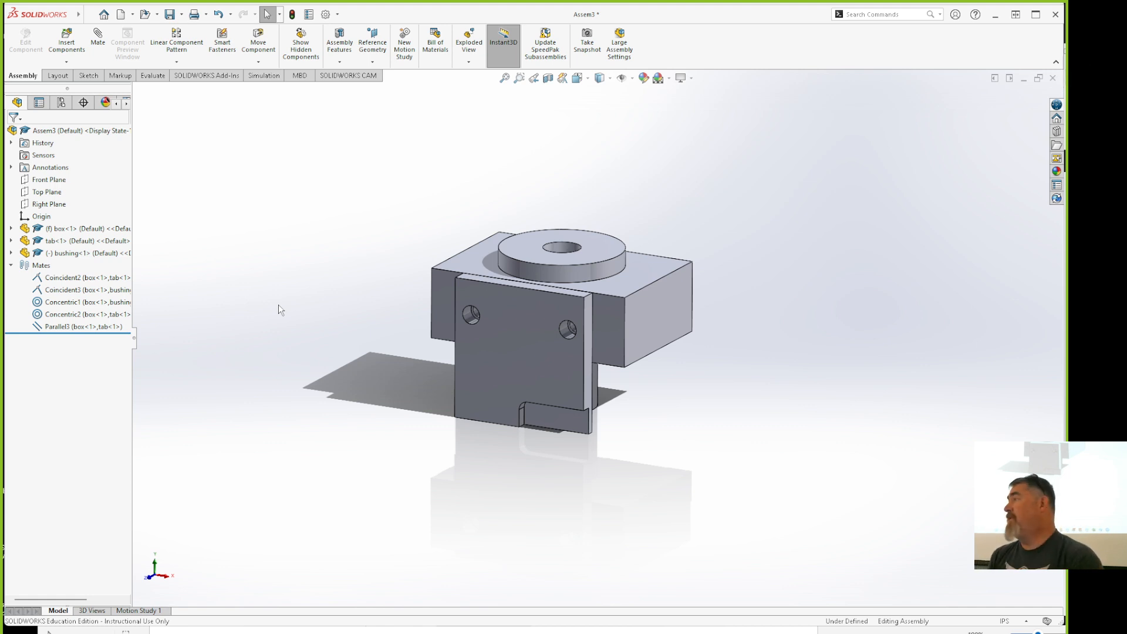
click(297, 283)
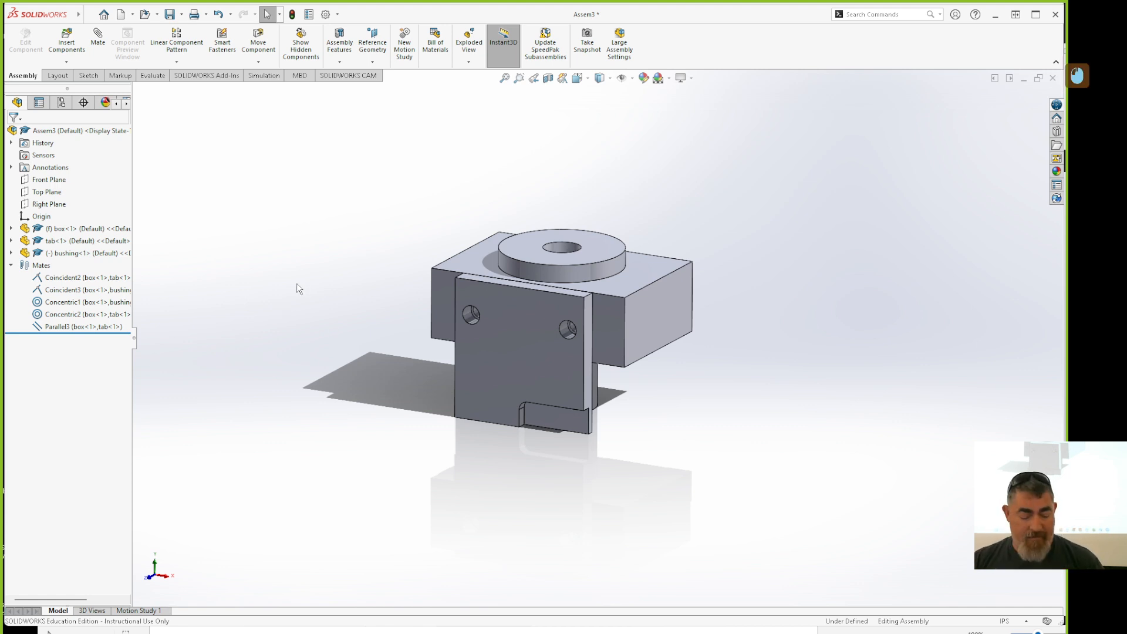
key(ctrl+z)
key(ctrl+z)
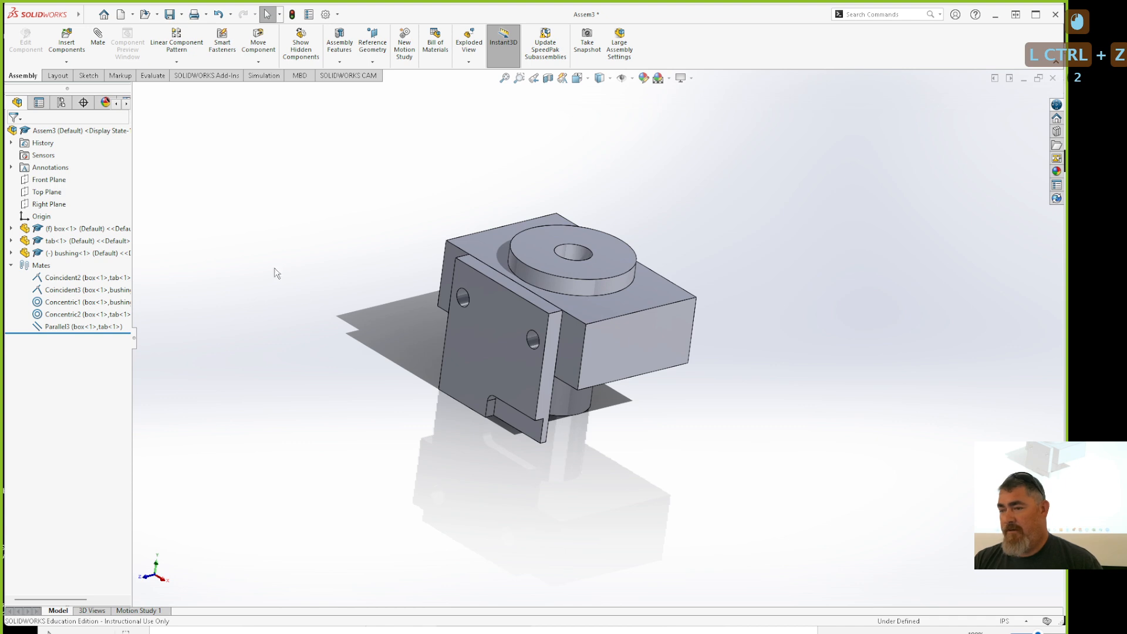
- Insert a second bushing.SLDPRT component in the open space beside the box
click(66, 42)
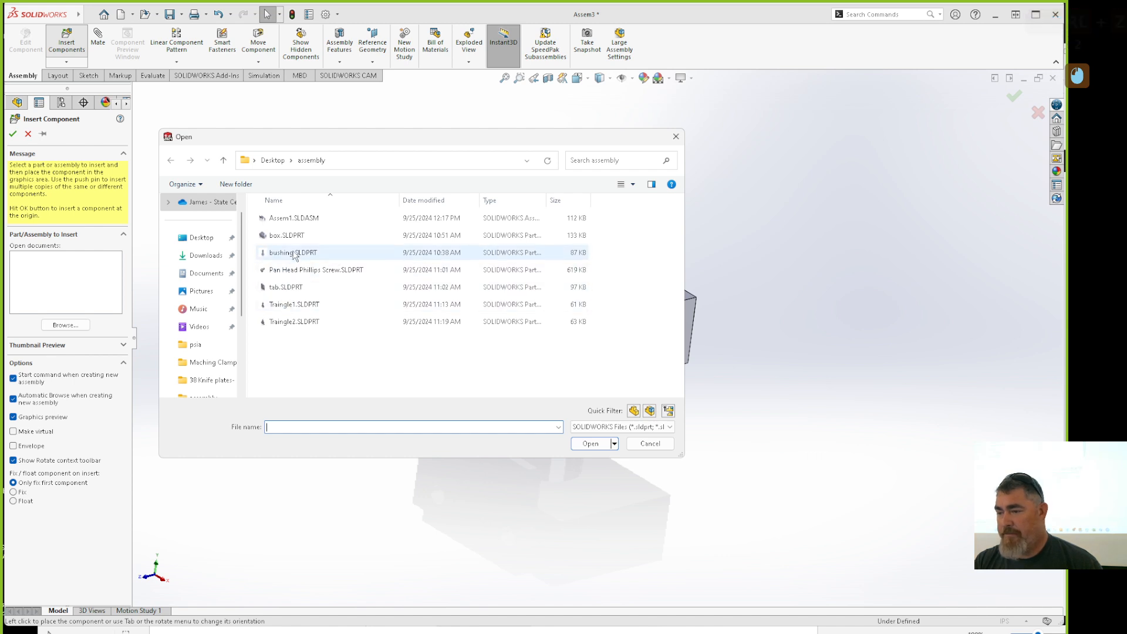
double_click(289, 253)
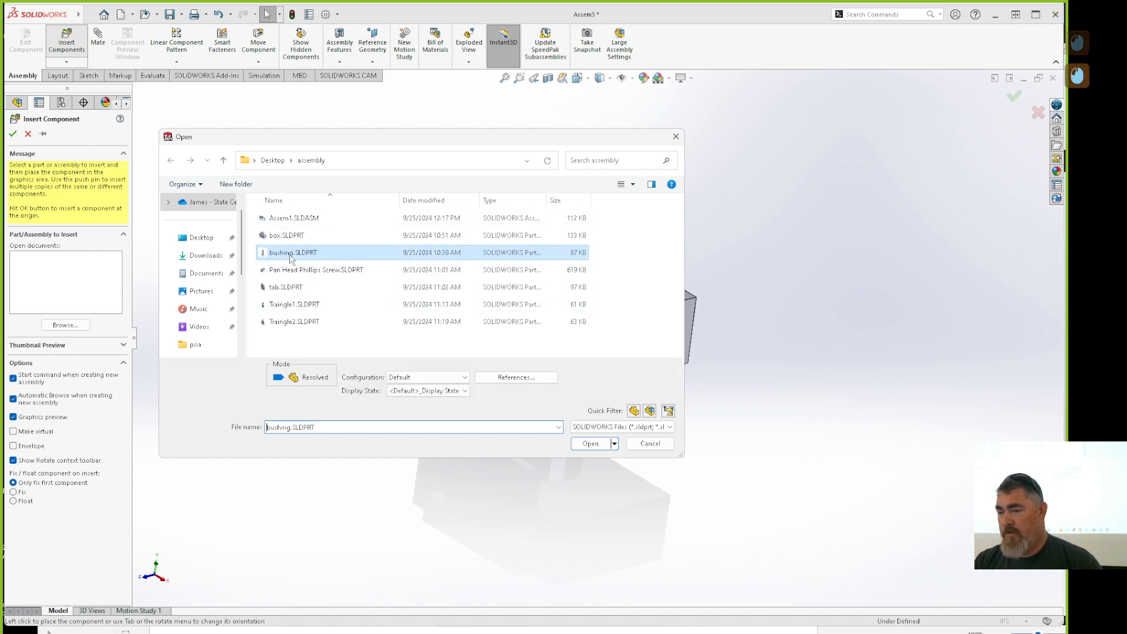
click(822, 276)
key(Escape)
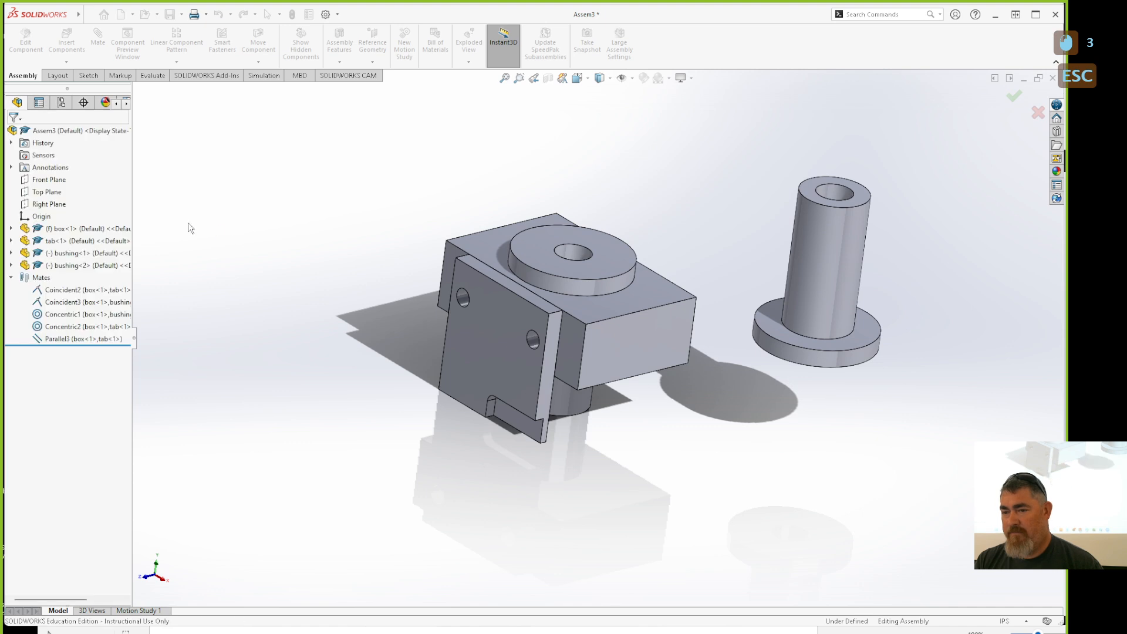
click(525, 367)
key(Escape)
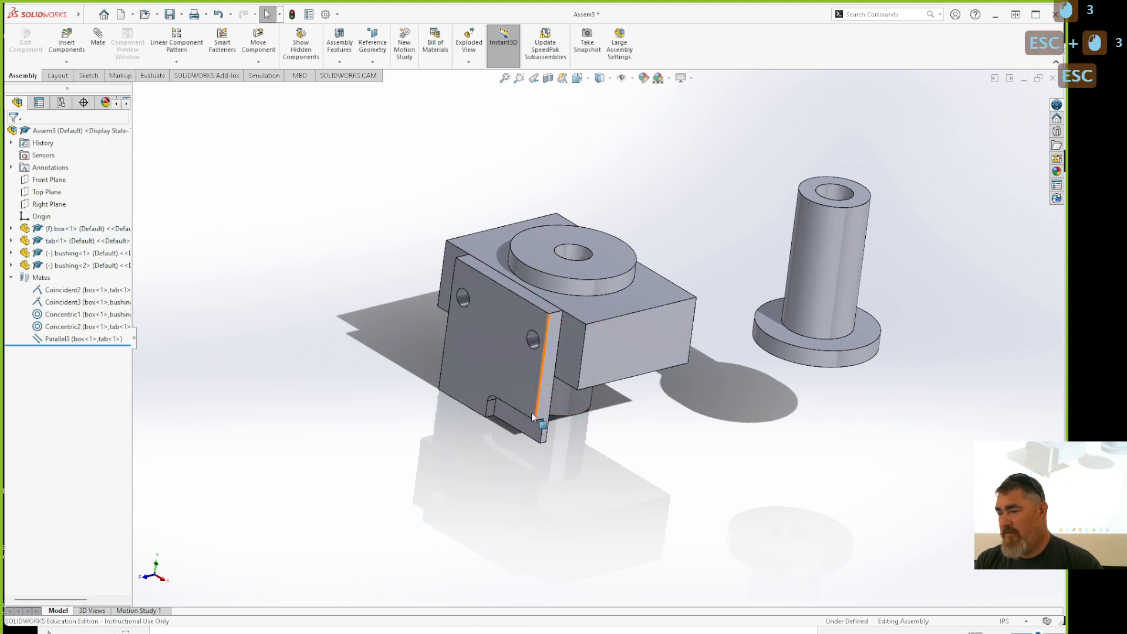
click(530, 415)
key(Escape)
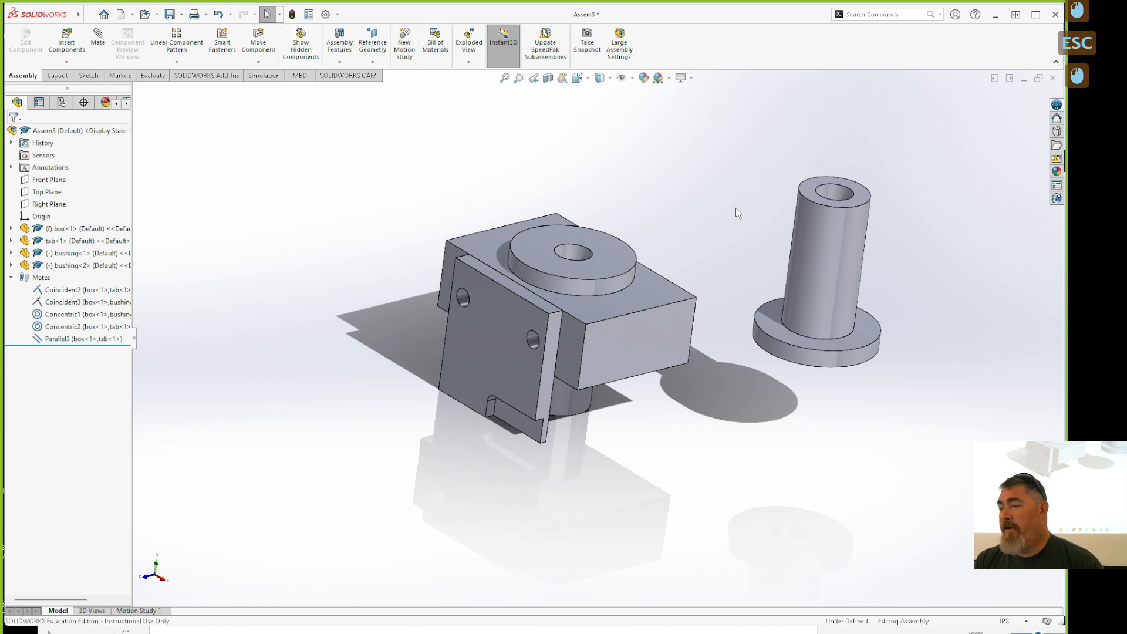
- Try a concentric mate between the second bushing's shank and the first bushing's flange, compare both mate alignments, and cancel it
click(98, 38)
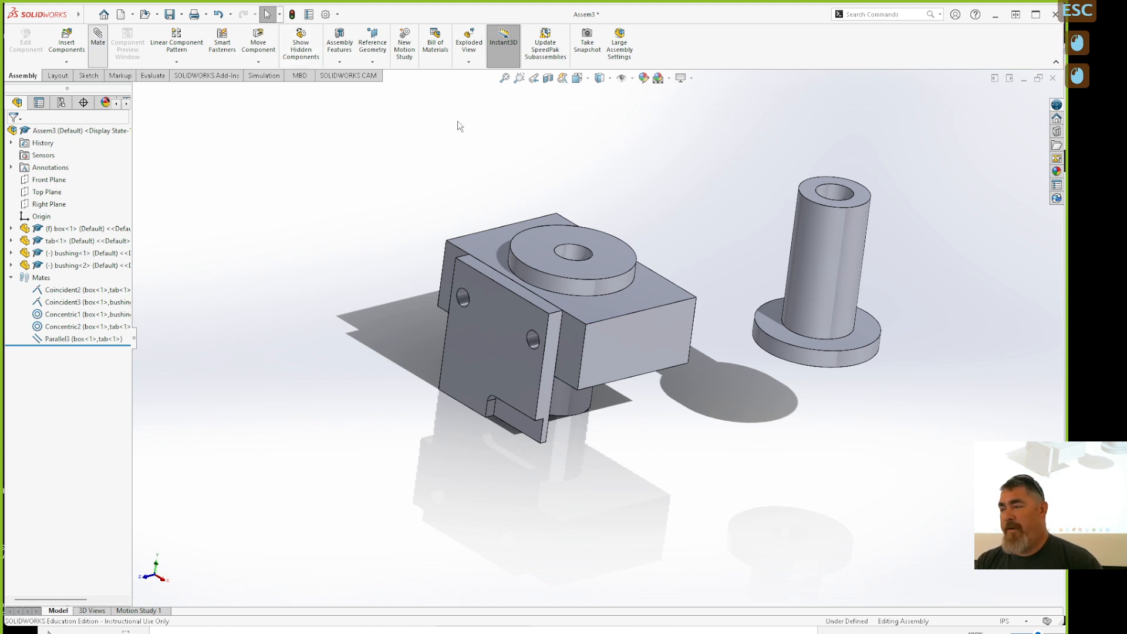
click(825, 269)
click(640, 293)
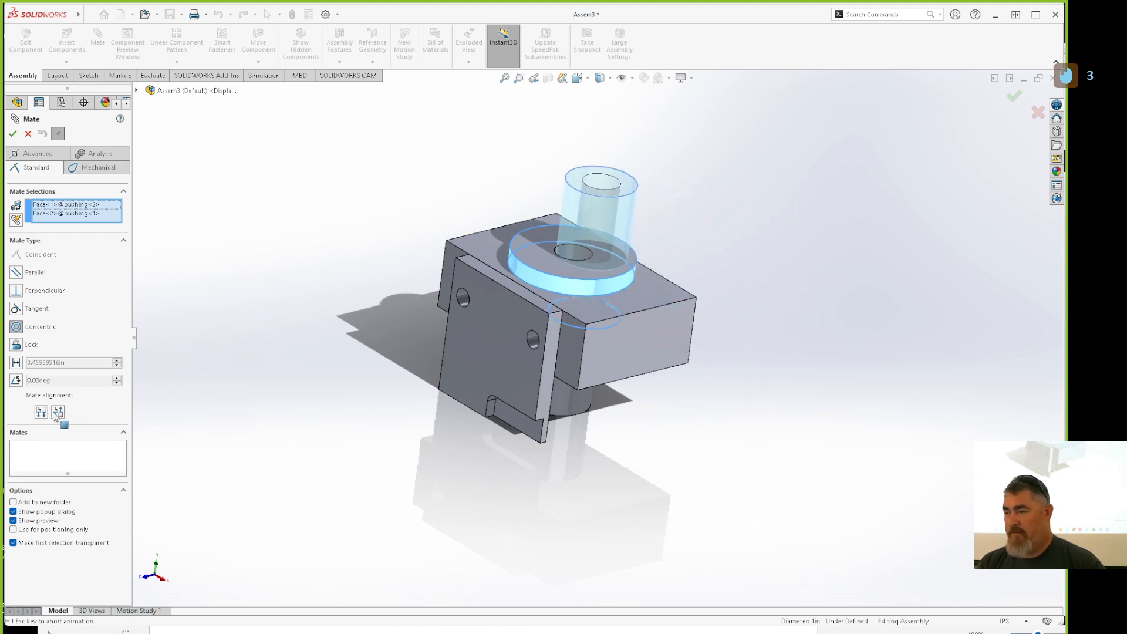
click(41, 425)
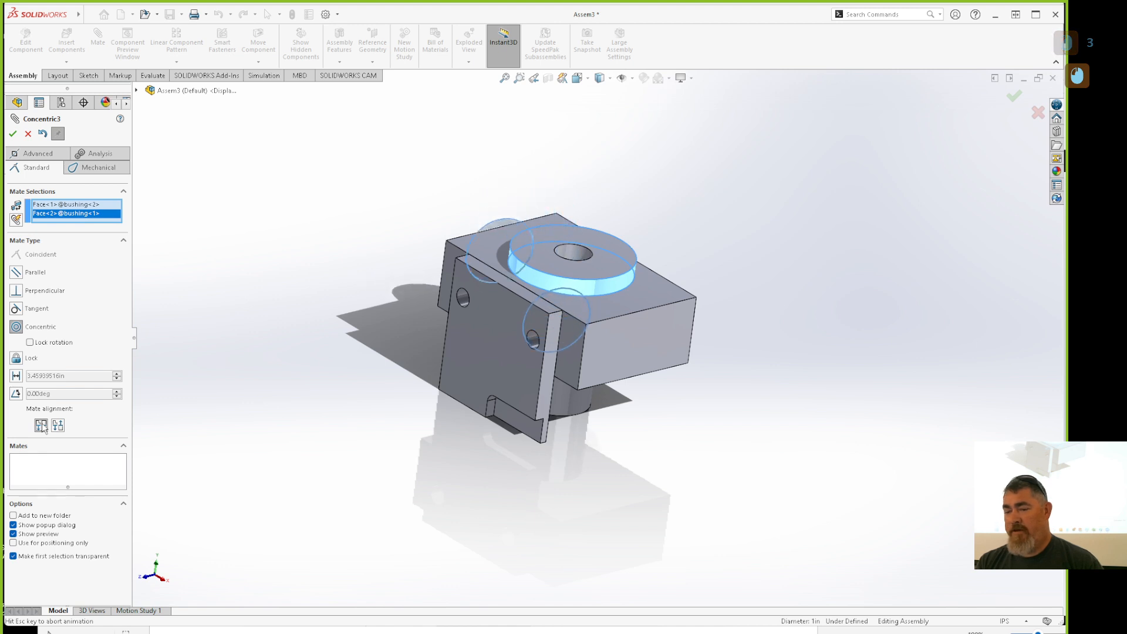
click(58, 425)
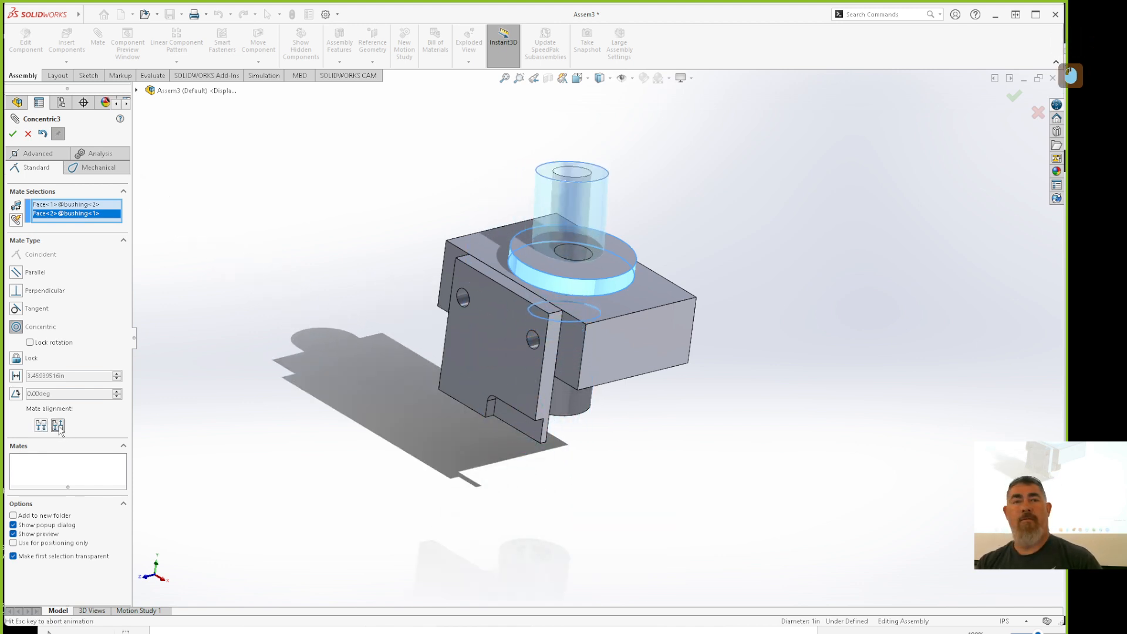
key(Escape)
key(Escape)
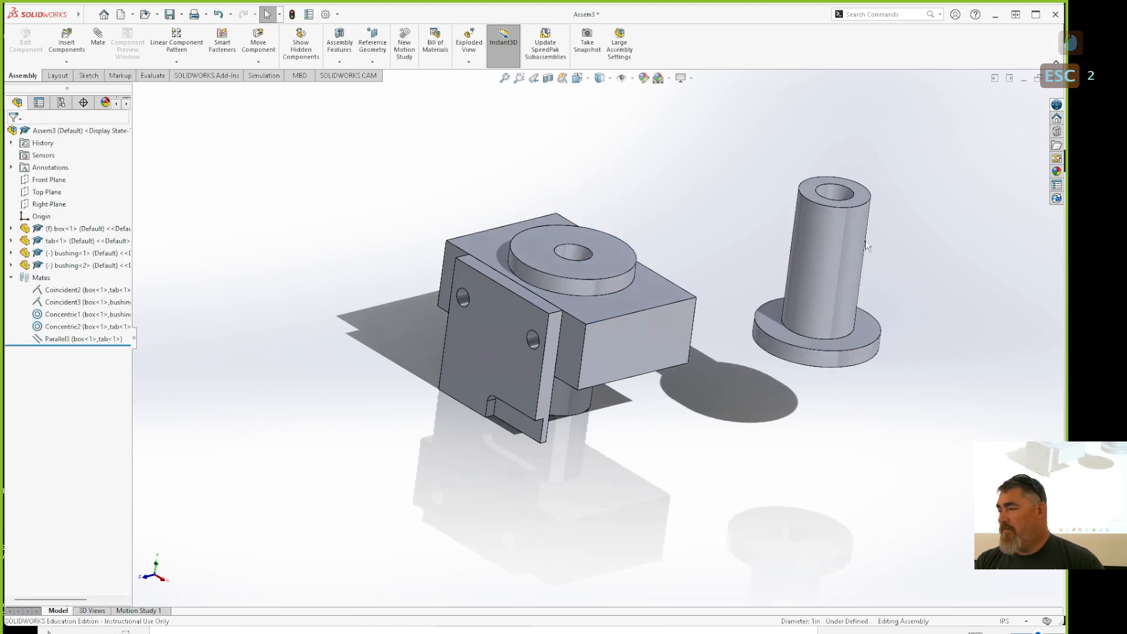
- Undo the insertion of the second bushing
click(824, 264)
click(434, 426)
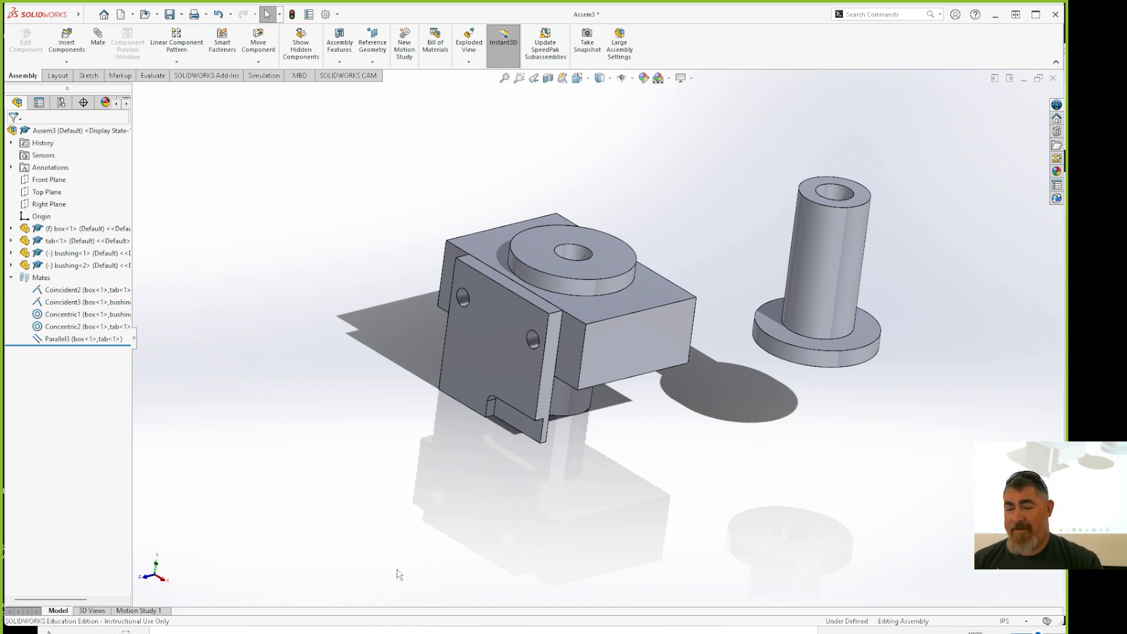
click(230, 490)
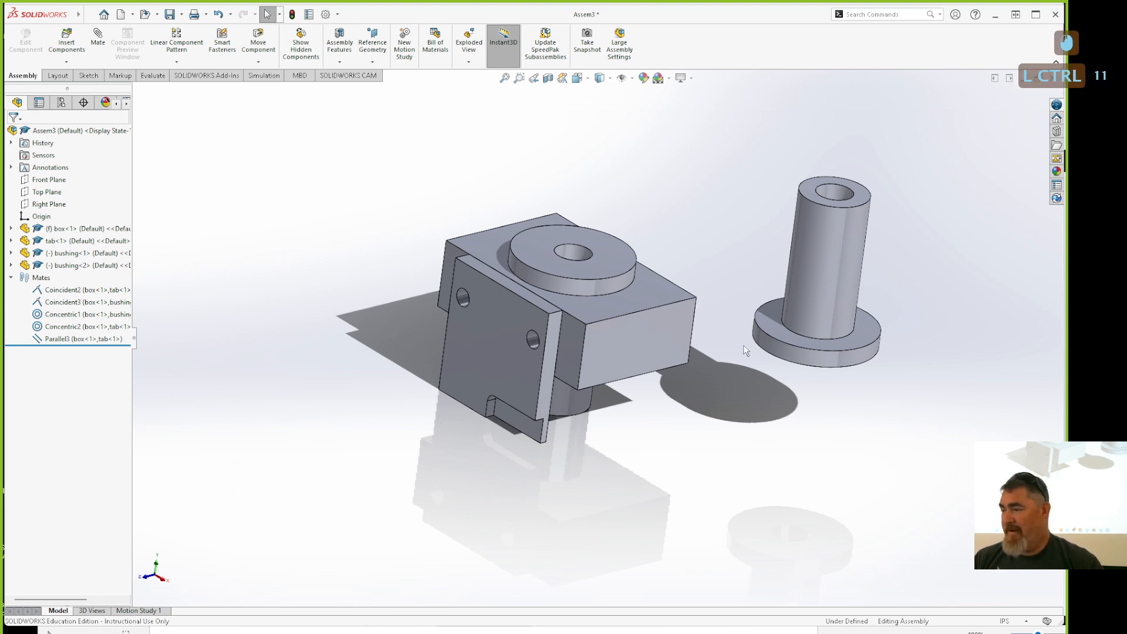
key(ctrl+z)
key(ctrl+z)
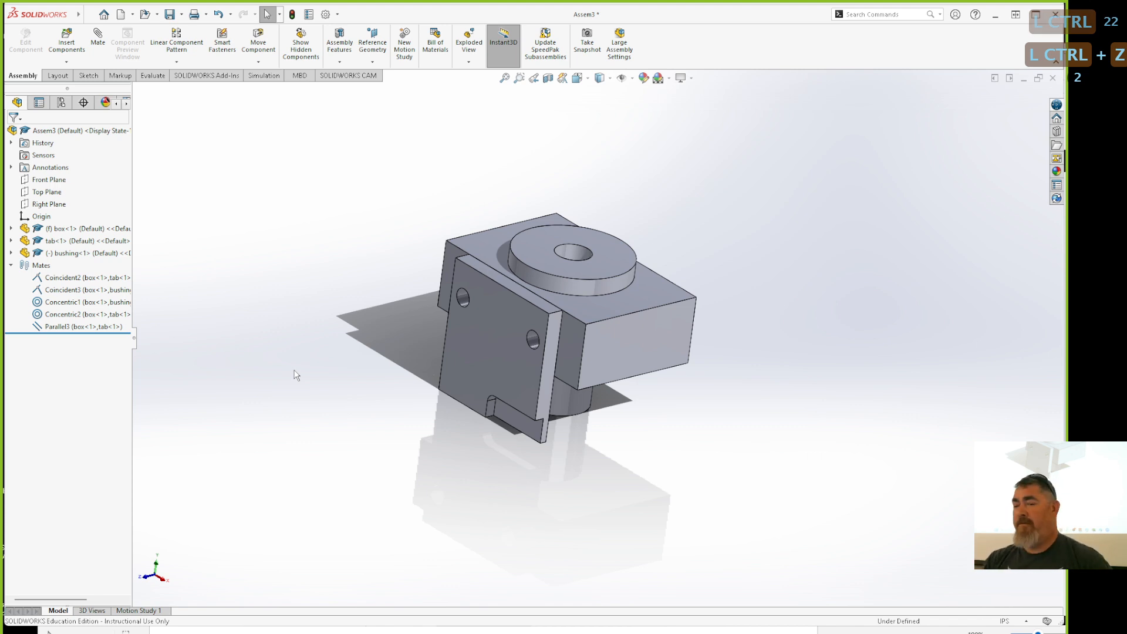
- Check how the tab and bushing are defined, testing the mated bushing's remaining movement in the box
click(61, 243)
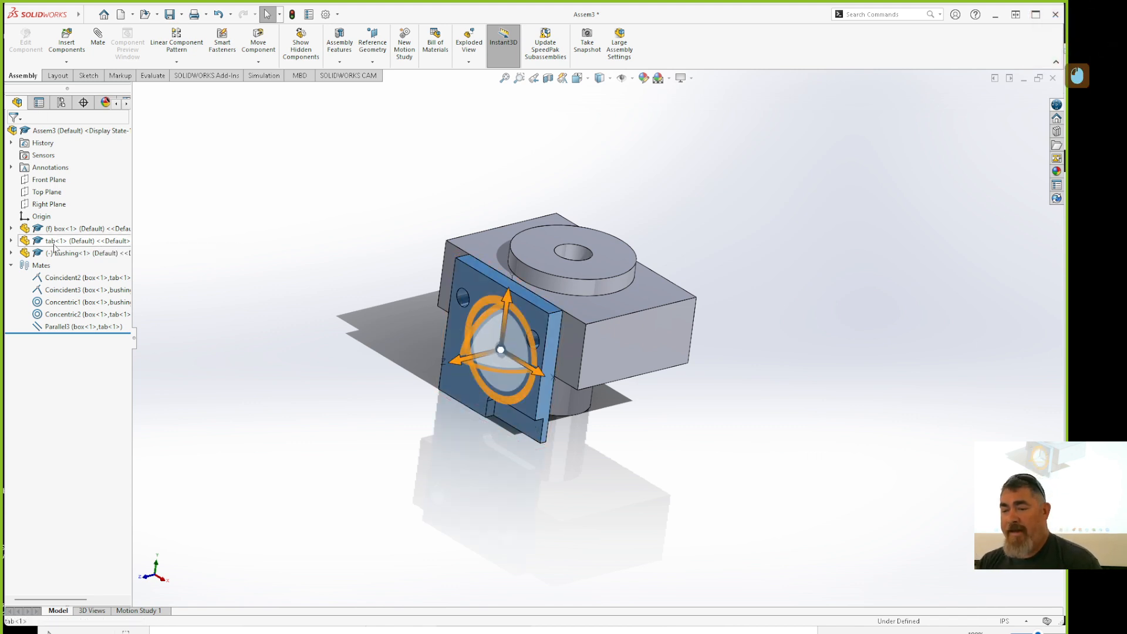
click(170, 294)
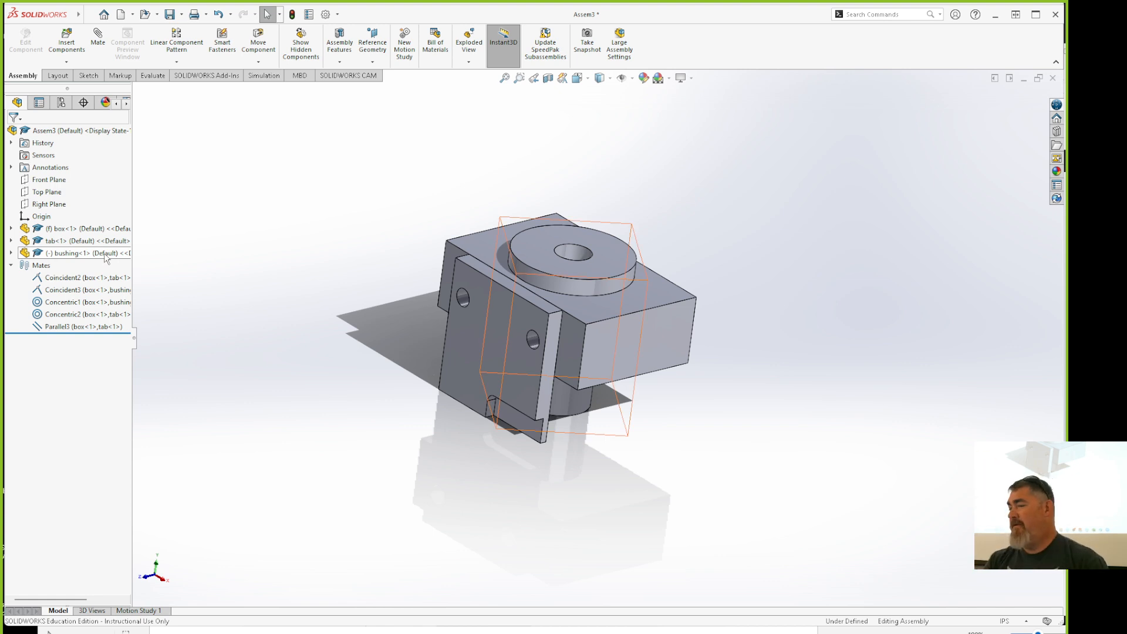
click(526, 264)
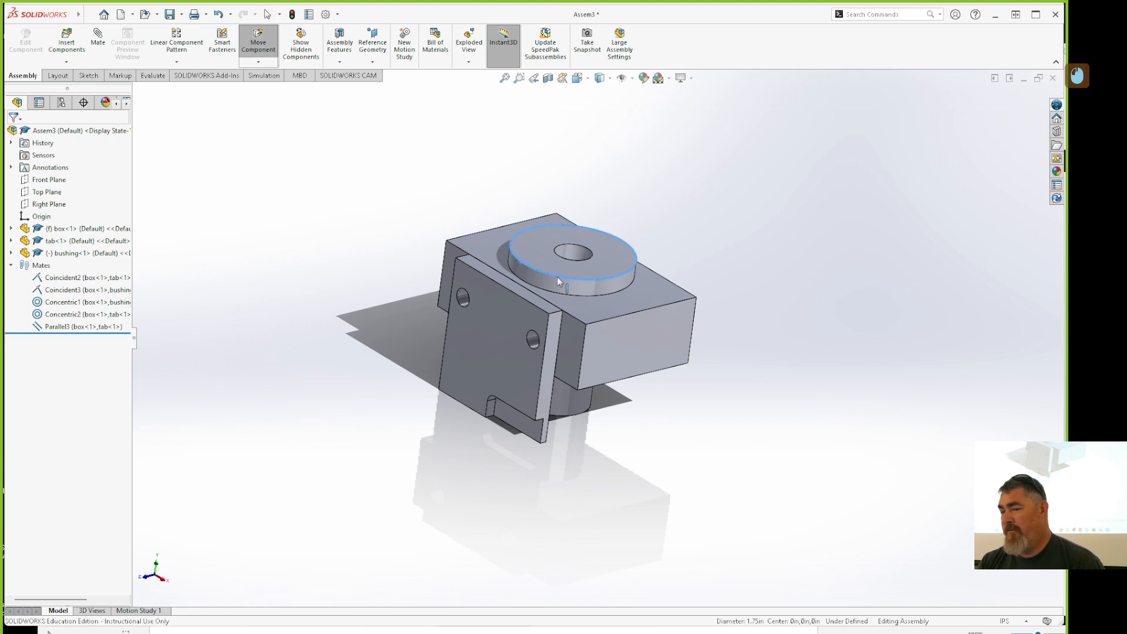
click(544, 265)
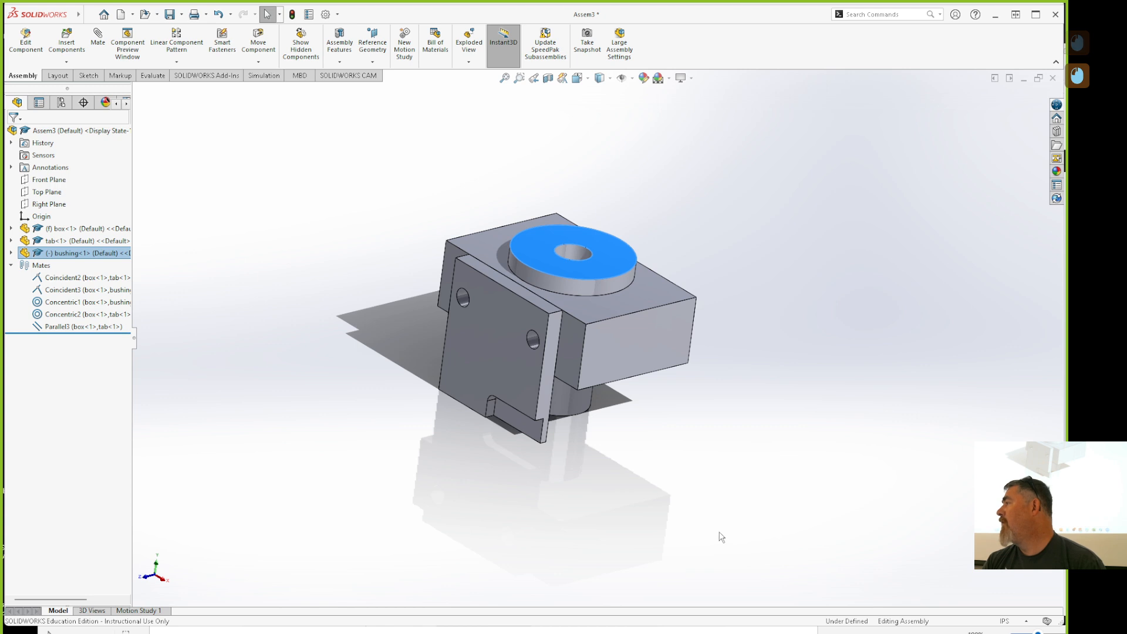
click(687, 423)
mouse_move(733, 455)
shift+middle_down()
mouse_move(706, 453)
mouse_move(751, 450)
shift+middle_up()
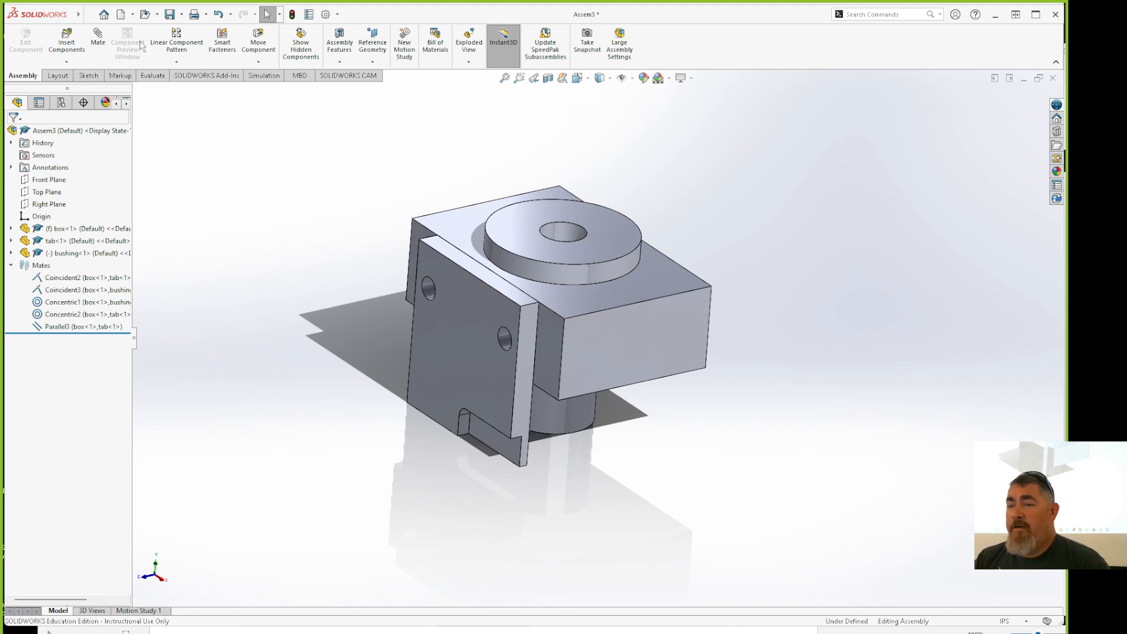
- Create a new assembly and place Traingle2.SLDPRT as its first, fixed component
click(121, 14)
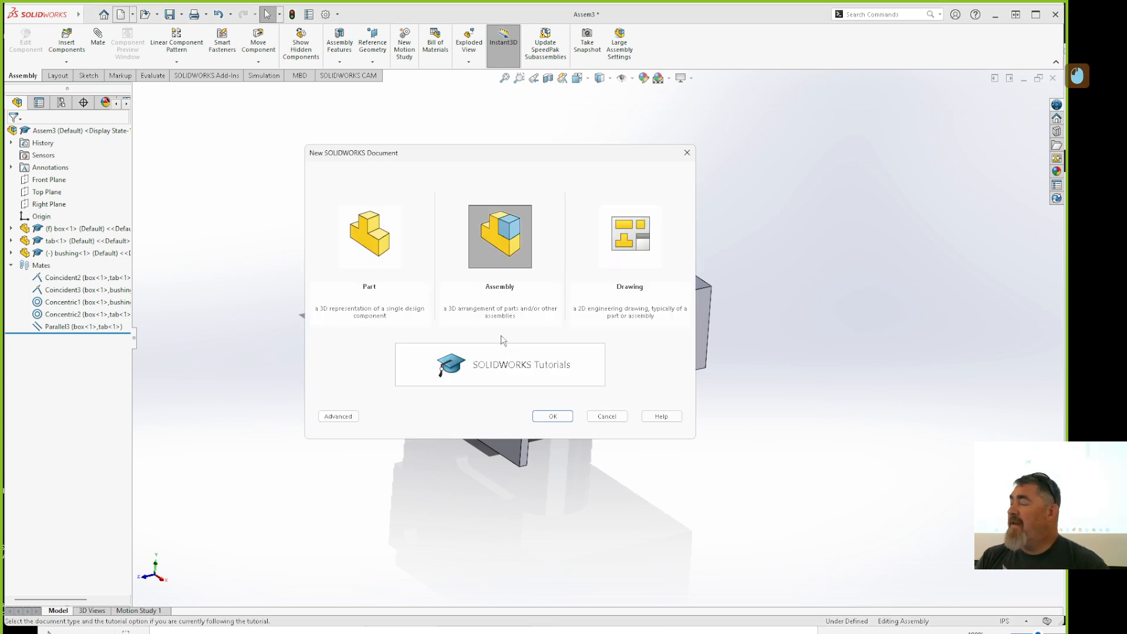
double_click(492, 253)
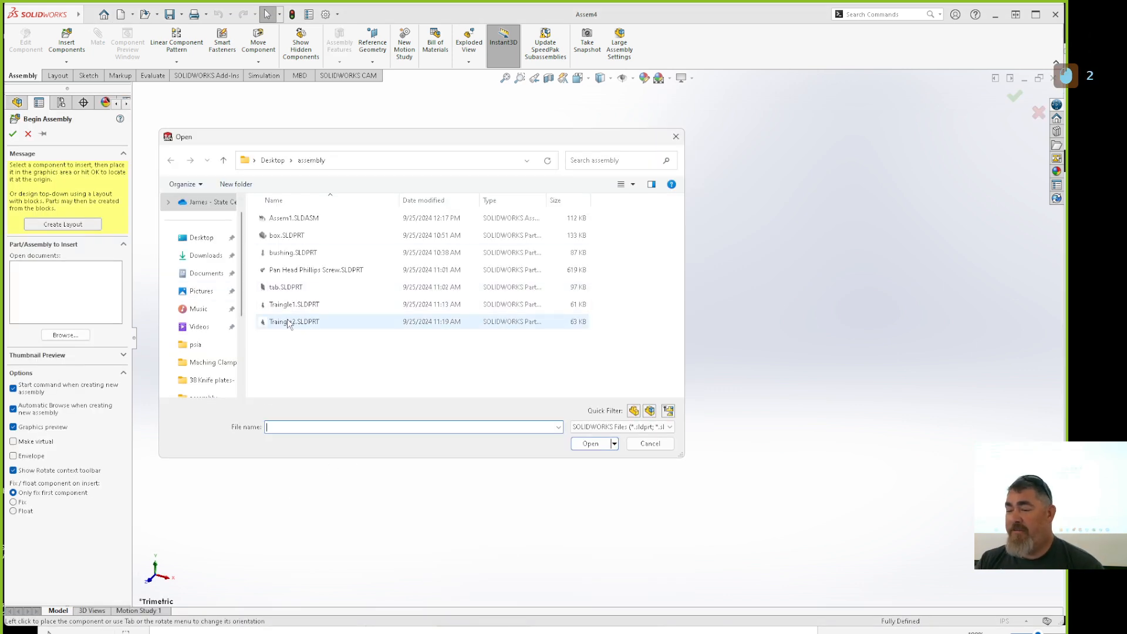
double_click(288, 322)
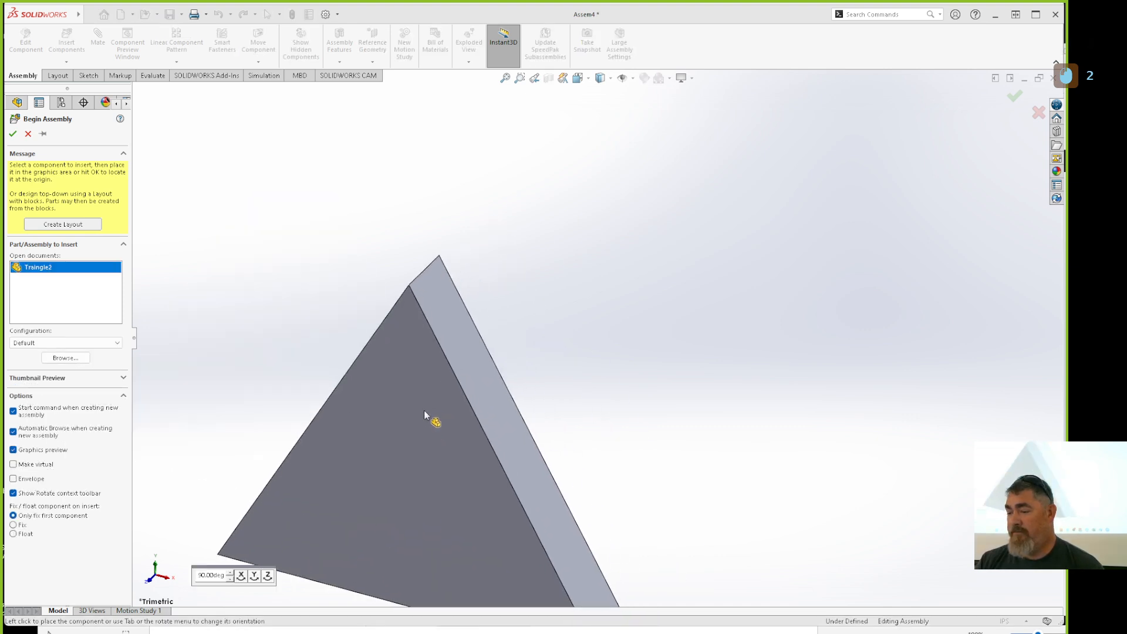
click(652, 262)
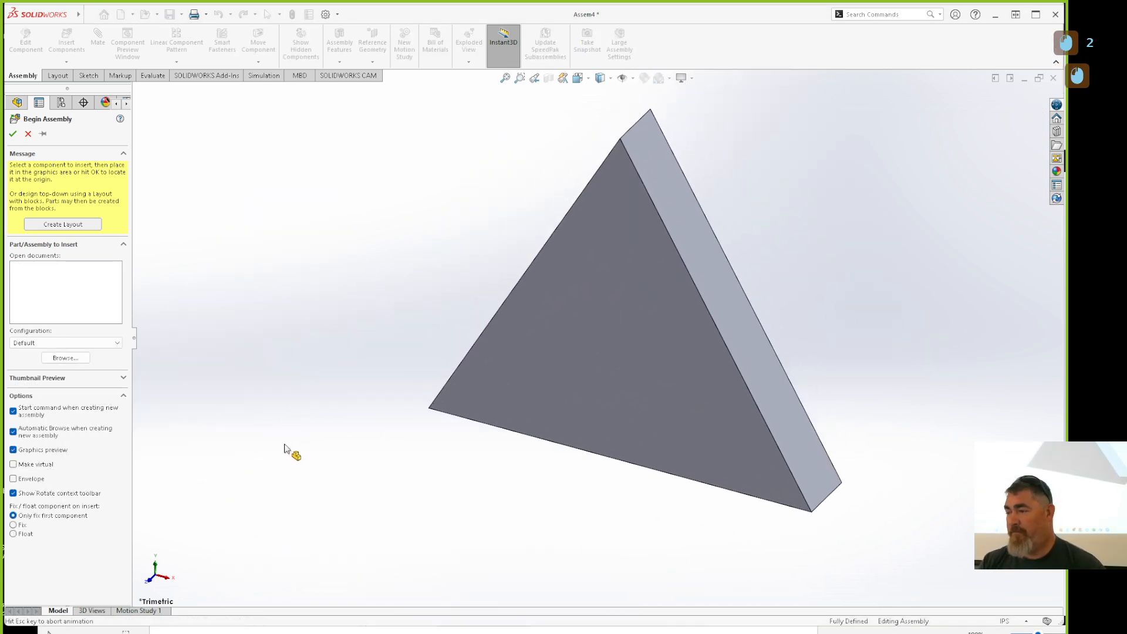
scroll(284, 382, up, 4)
shift+middle_drag(376, 461, 458, 257)
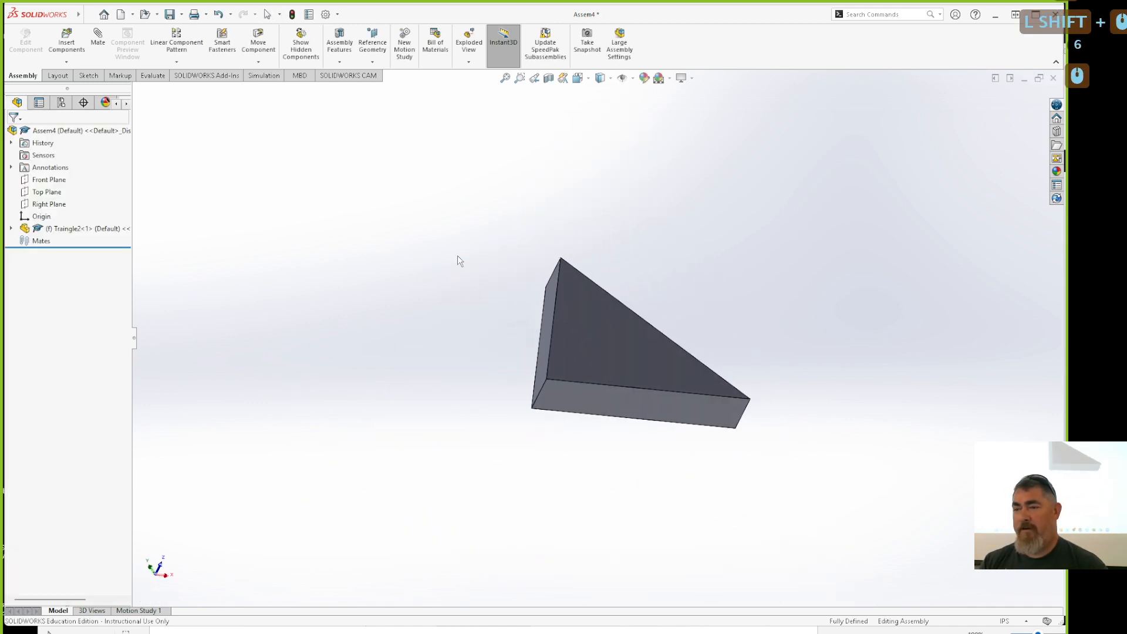
- Insert the Traingle1.SLDPRT part into the open space beside the fixed triangle
click(66, 44)
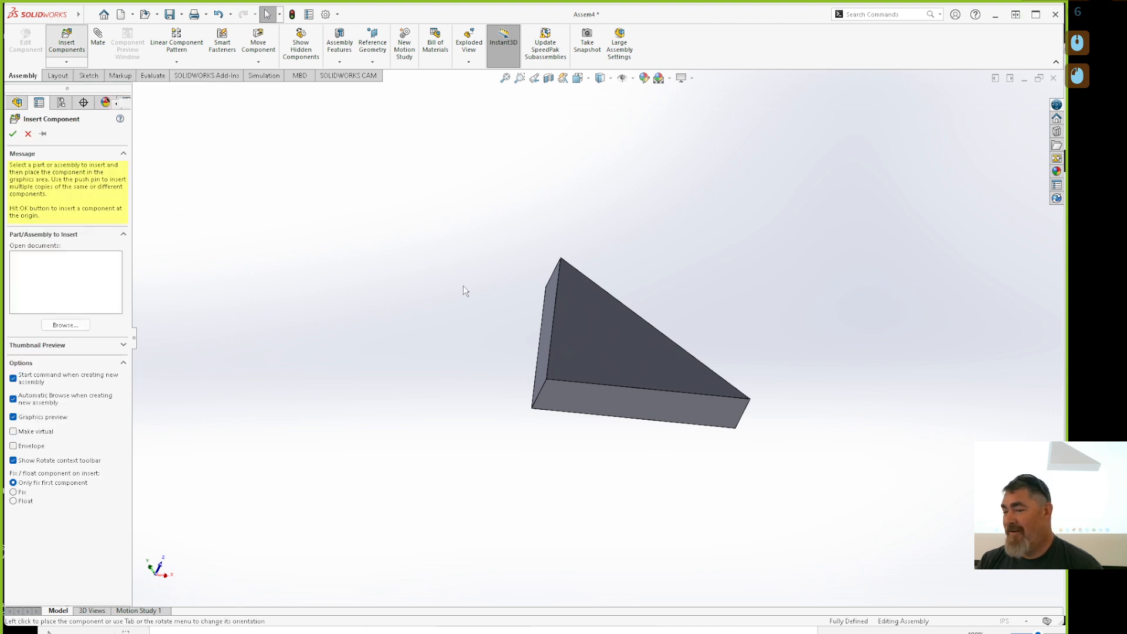
double_click(284, 304)
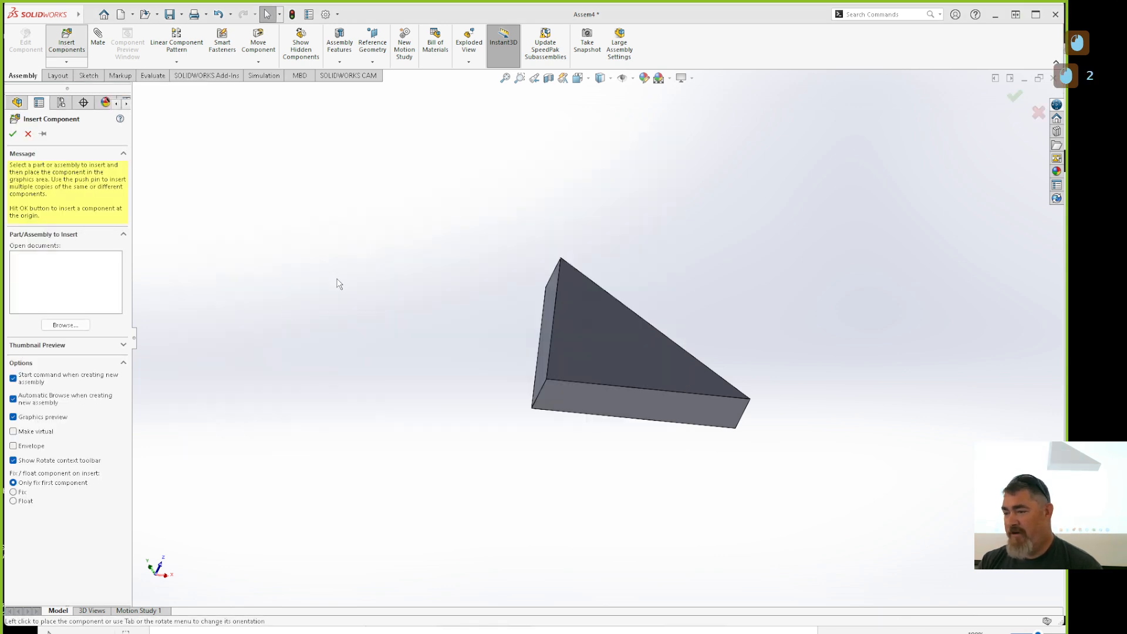
click(251, 231)
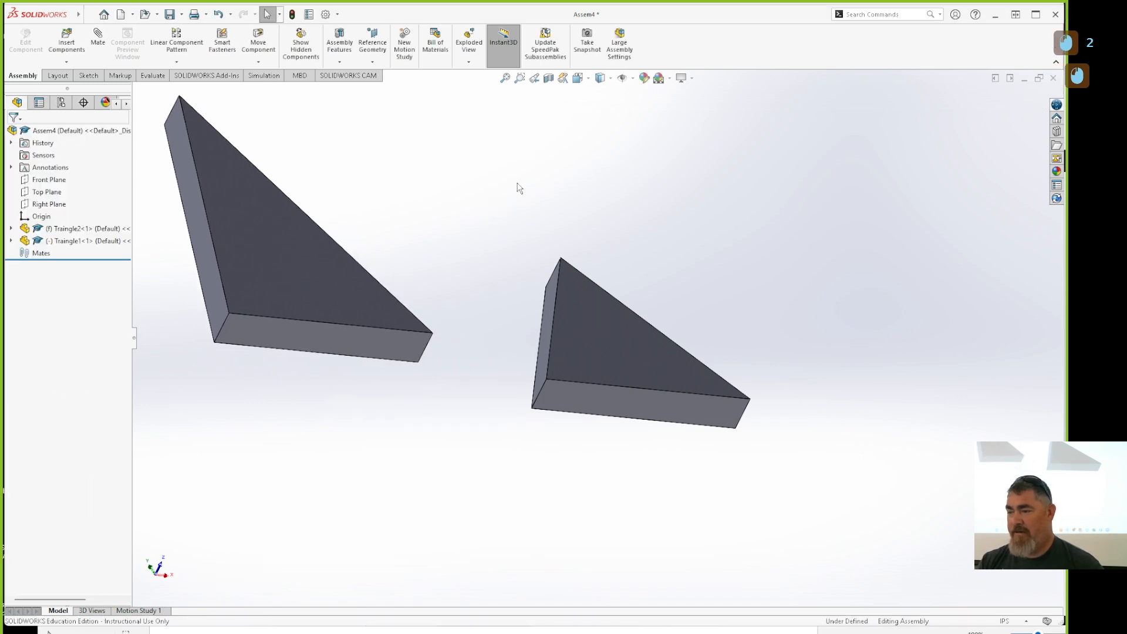
- Copy the Traingle1 component and paste a duplicate of it into the assembly
click(73, 239)
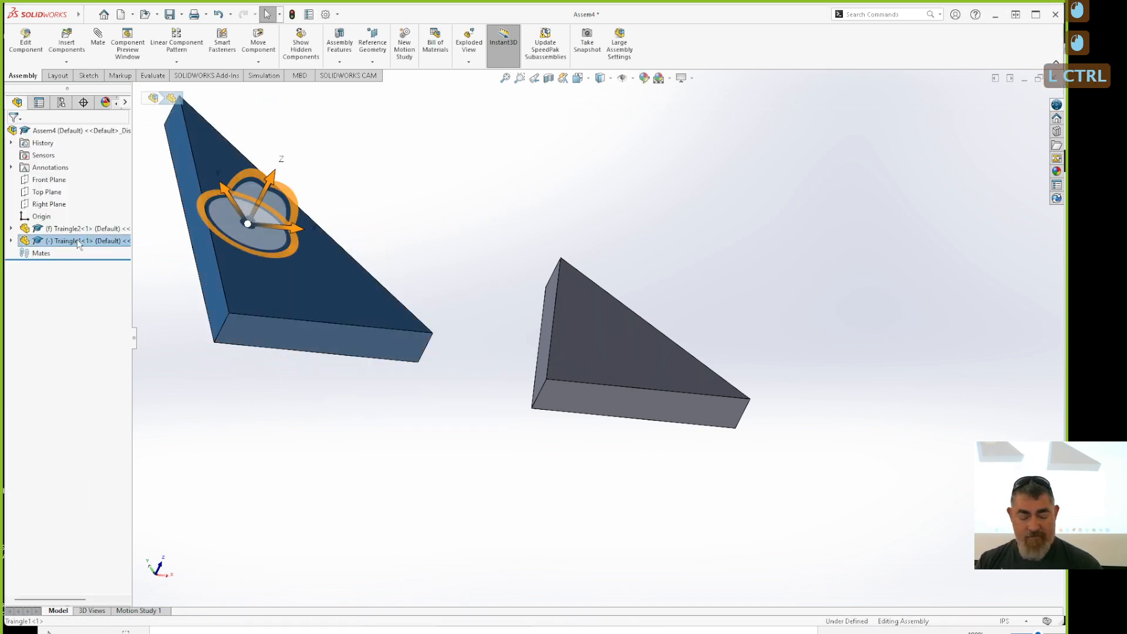
key(ctrl+c)
key(ctrl+v)
key(ctrl+v)
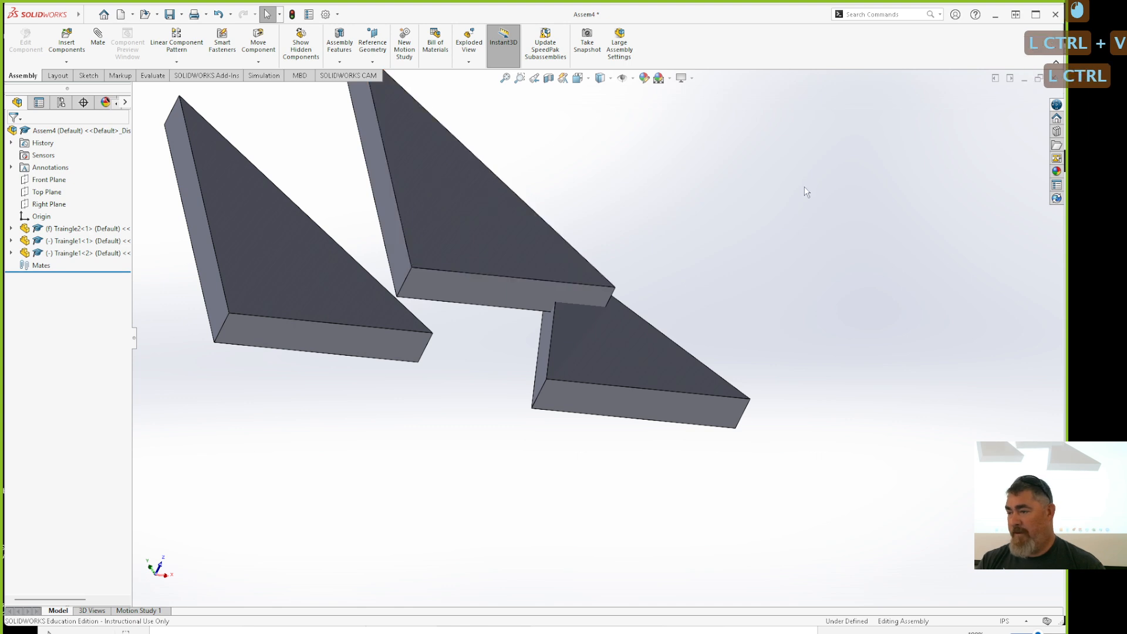
- Paste a third Traingle1 instance and move the copies apart around the fixed Traingle2, undoing the surplus paste
scroll(557, 294, down, 3)
drag(536, 280, 541, 220)
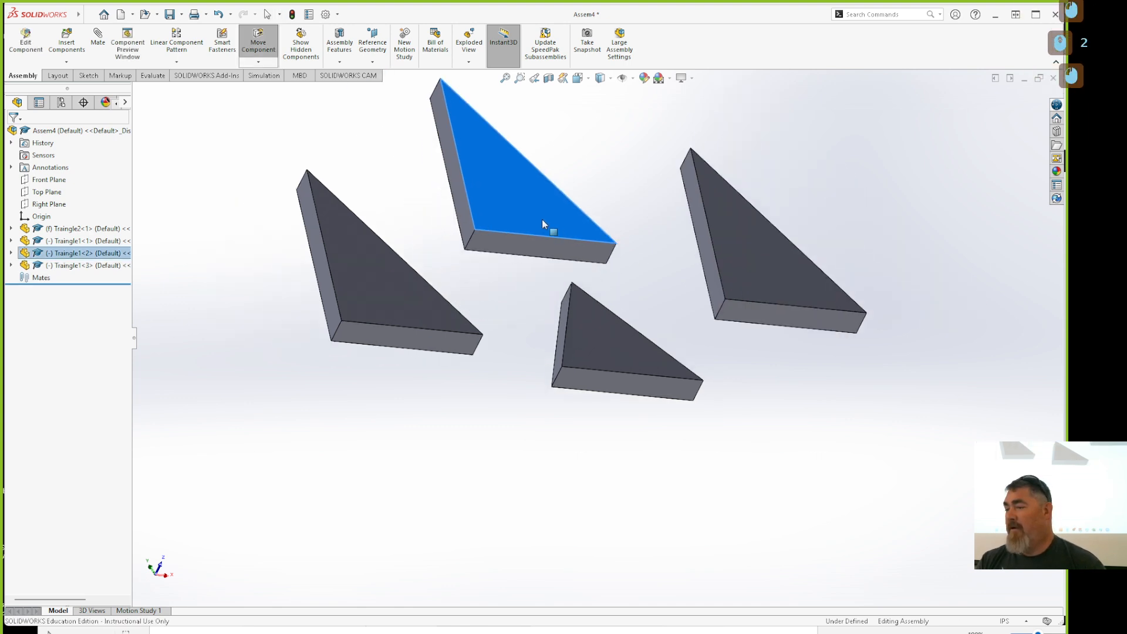
key(ctrl+v)
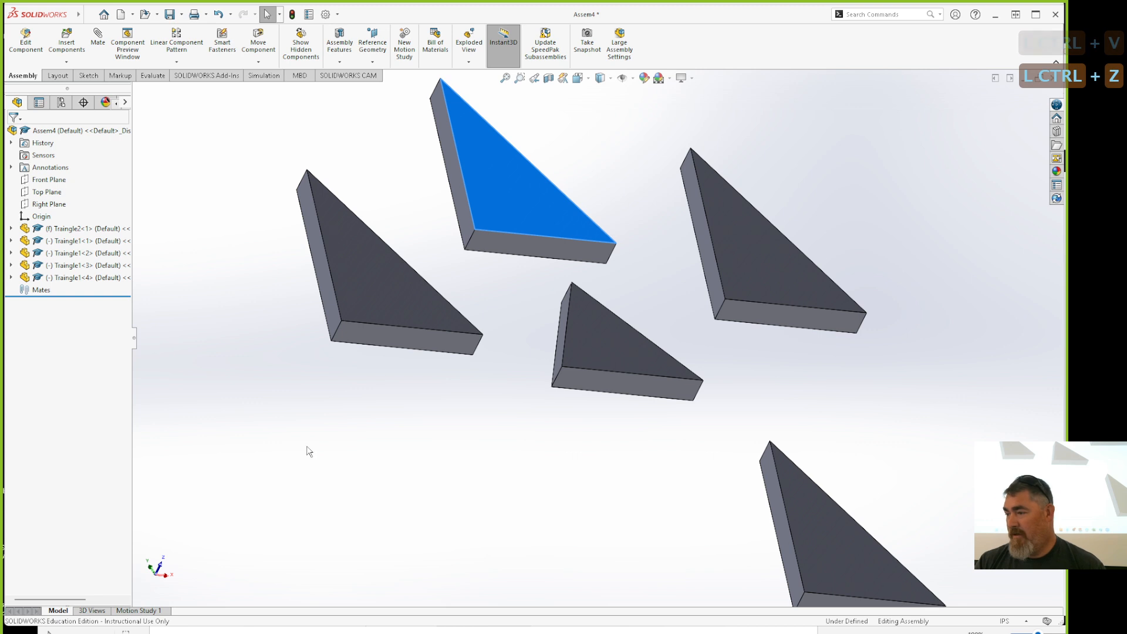
key(ctrl+z)
shift+middle_drag(736, 476, 709, 453)
- Add a coincident mate between the short top edge of Traingle1<2> and the matching rear edge of the fixed Traingle2
click(106, 33)
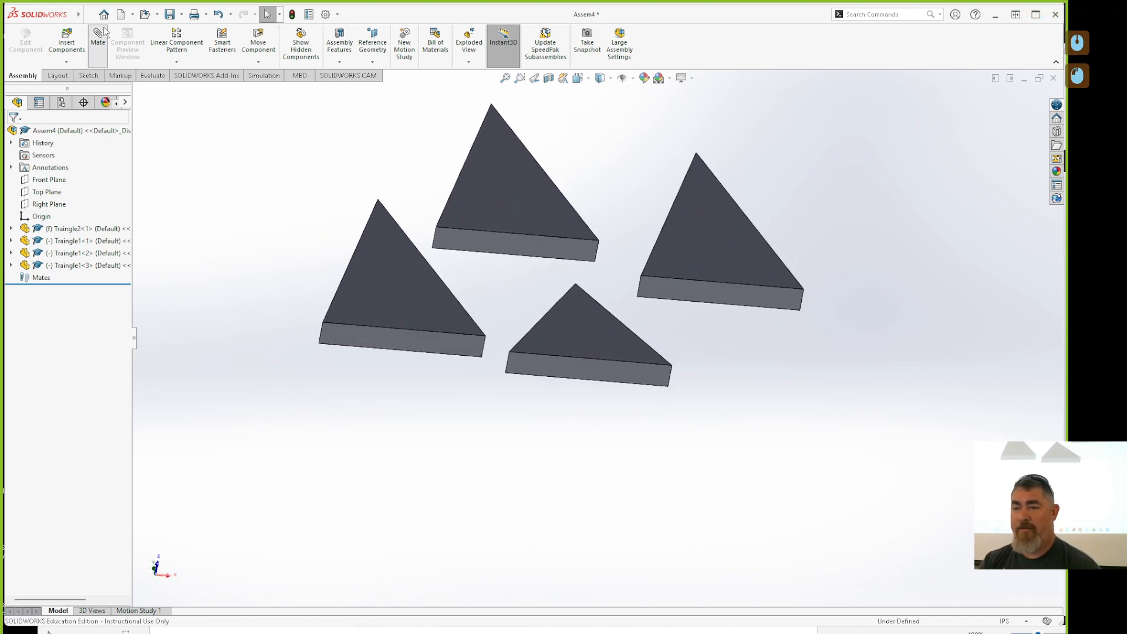
click(512, 233)
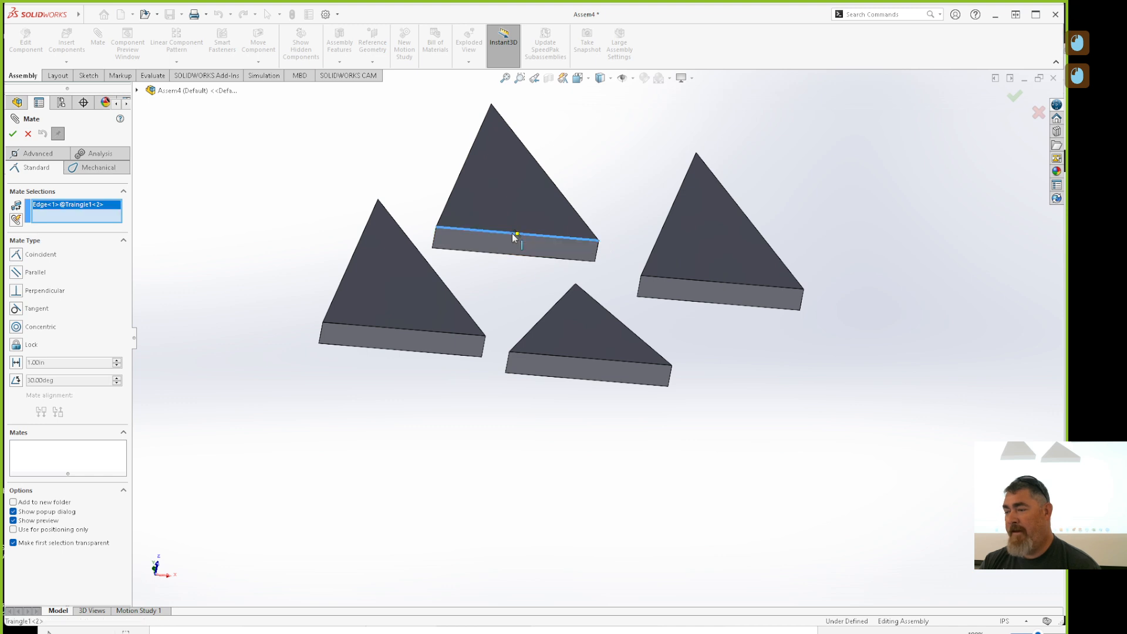
click(562, 297)
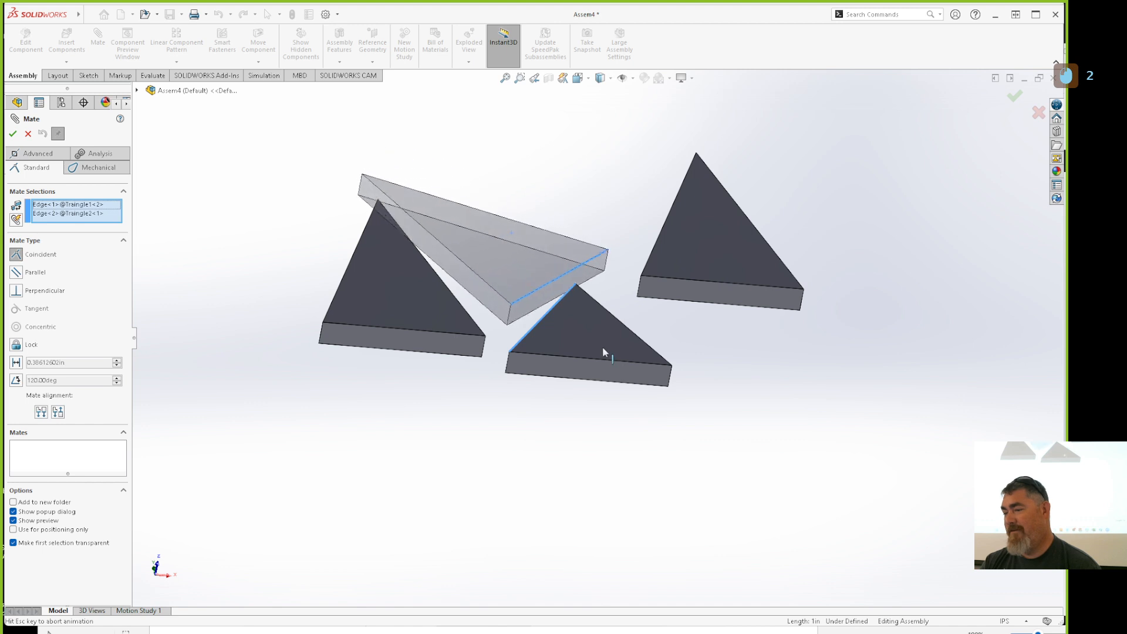
click(68, 213)
click(13, 134)
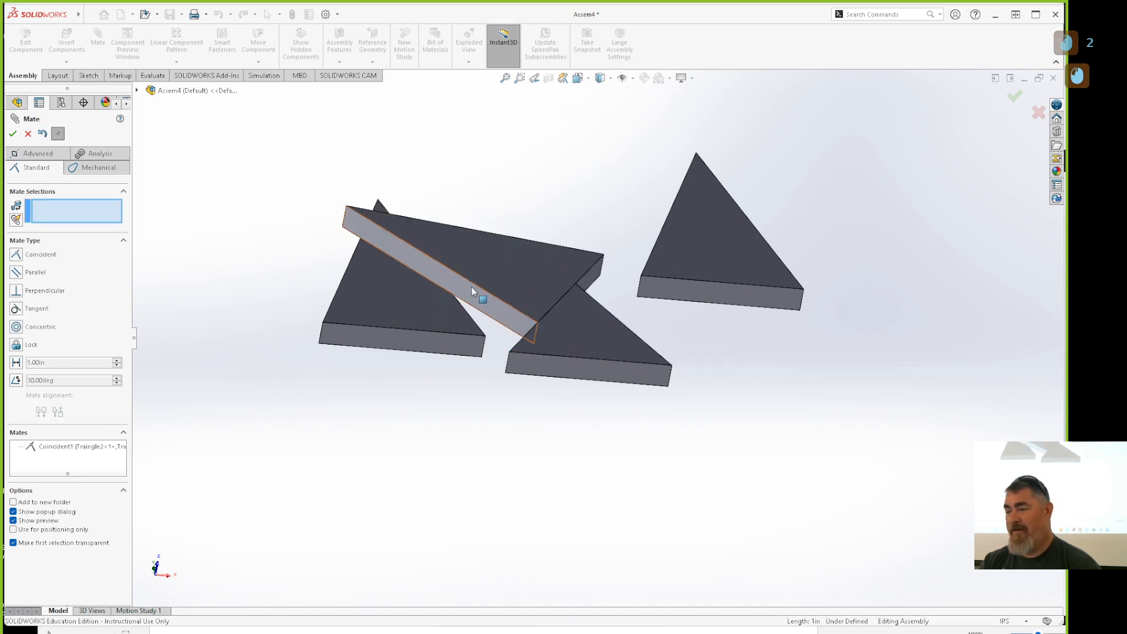
- Mate the short top edge of Traingle1<3> coincident with the other rear edge of the fixed Traingle2
click(668, 280)
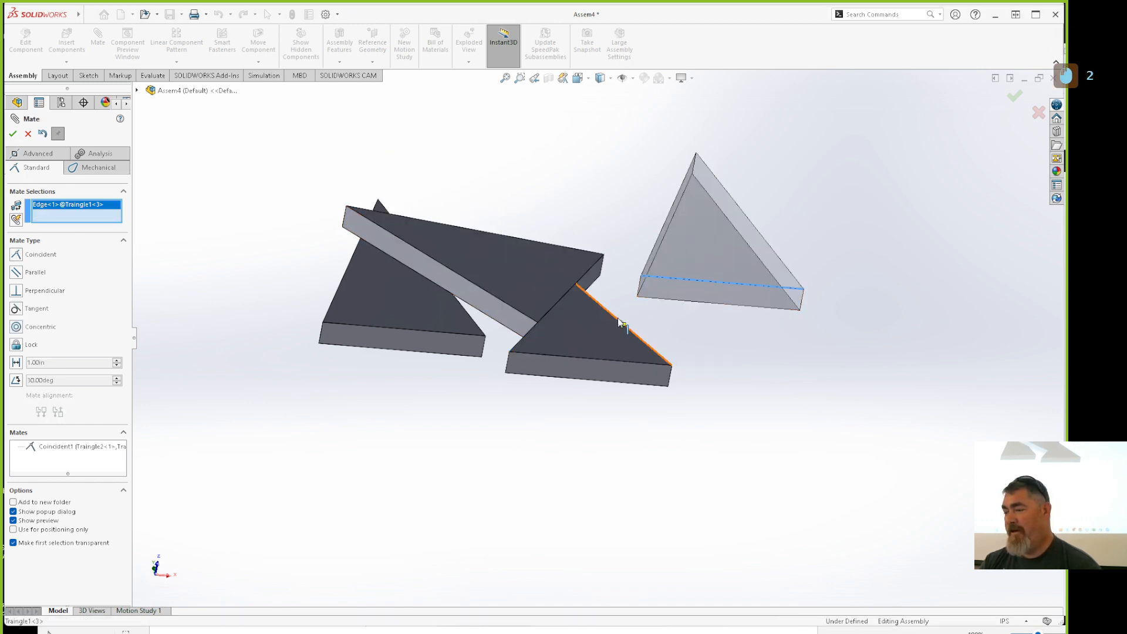
click(621, 322)
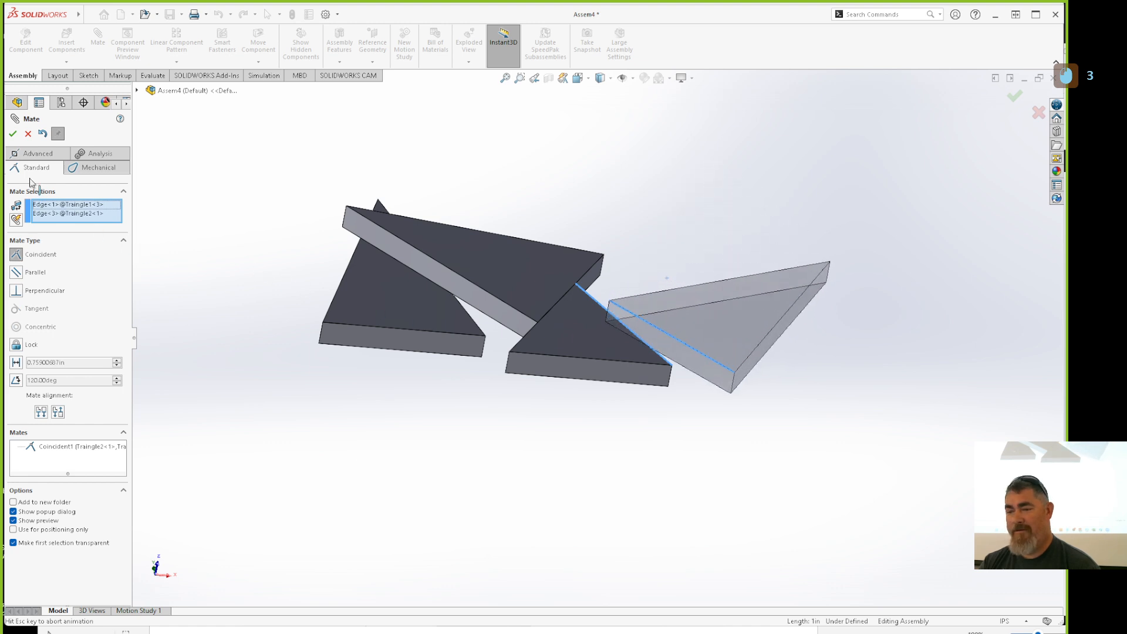
click(12, 134)
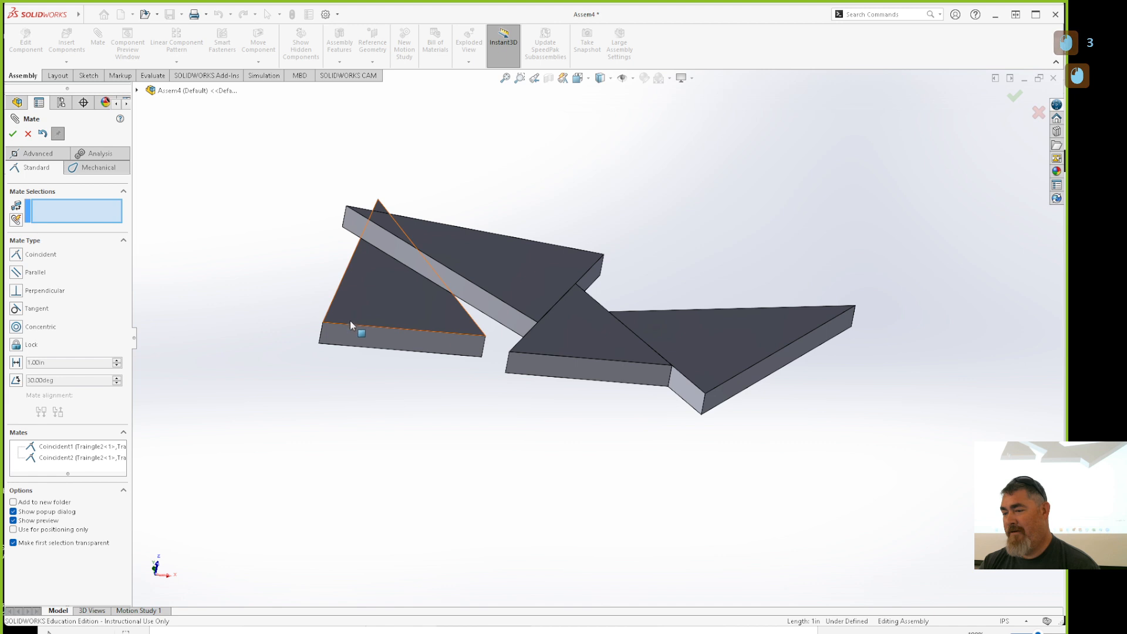
- Mate the short top edge of Traingle1<1> coincident with the fixed Traingle2's front edge, using flipped mate alignment
click(345, 324)
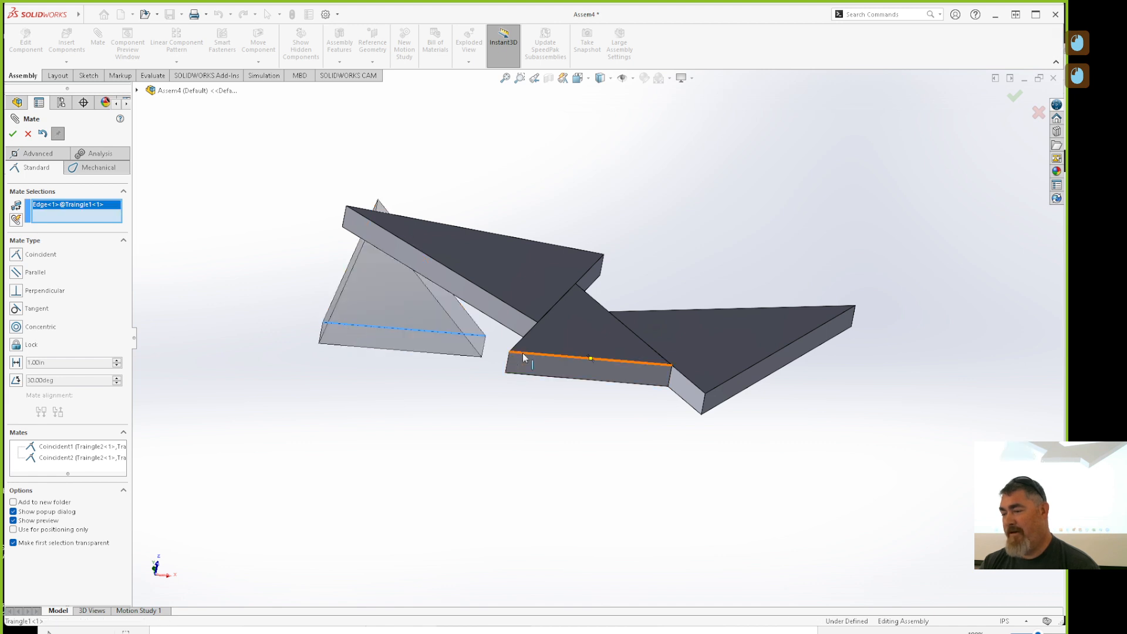
click(523, 354)
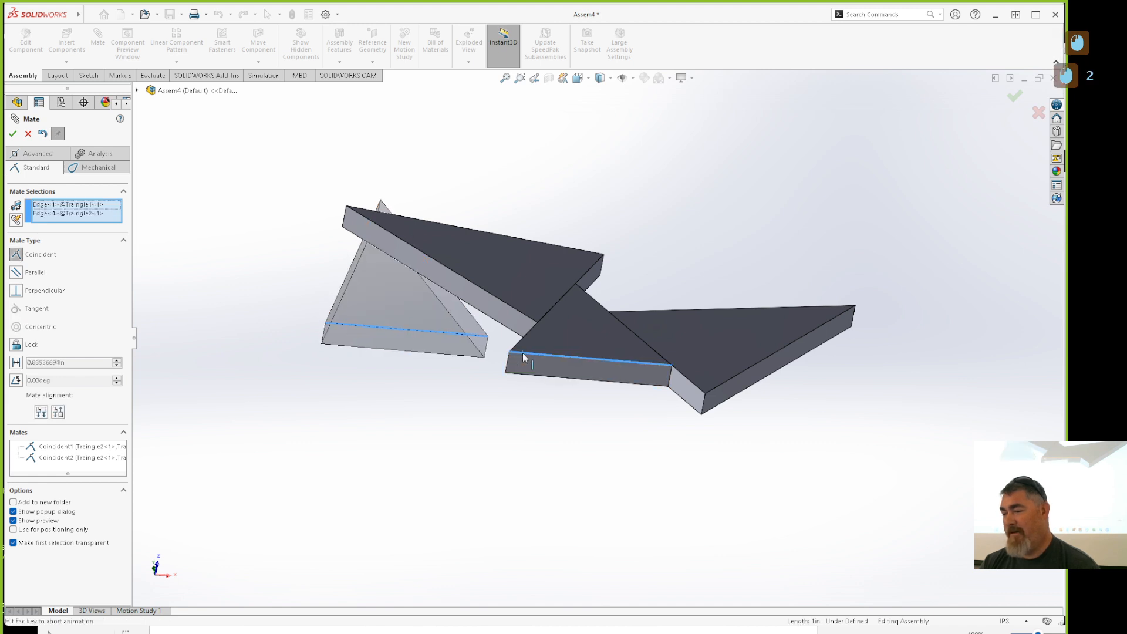
click(58, 412)
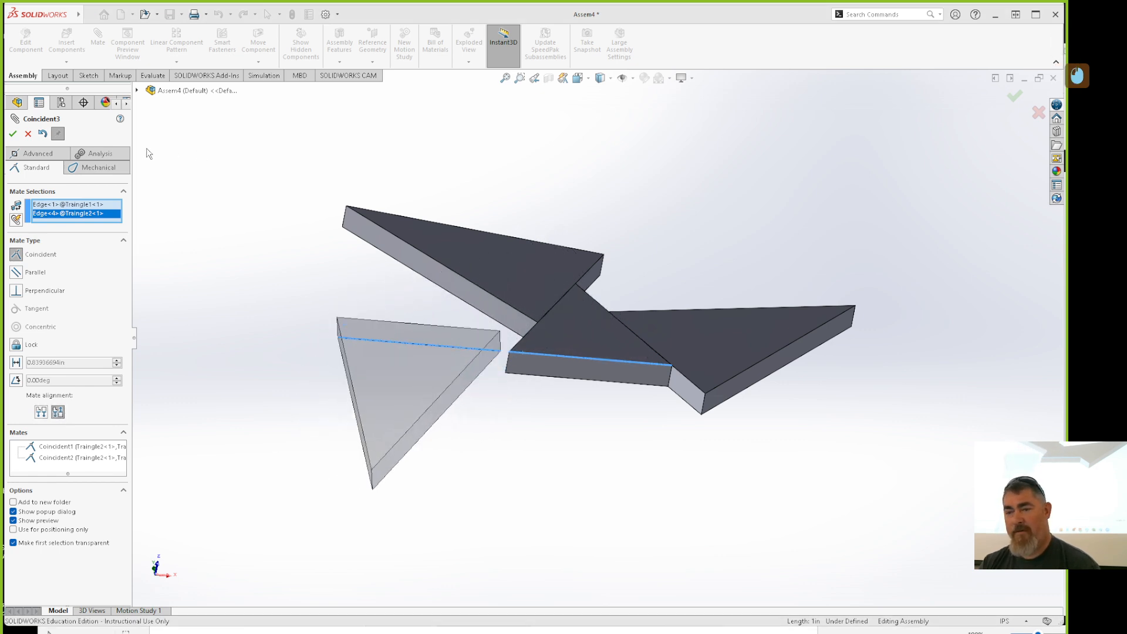
click(12, 134)
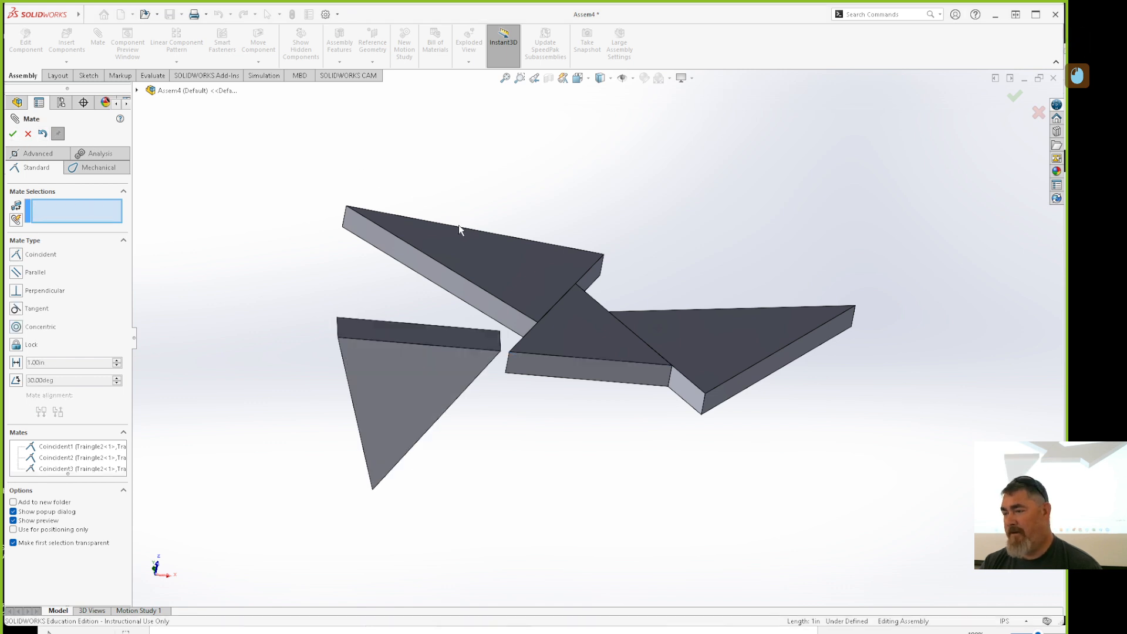
- Mate the adjoining long edges of Traingle1<2> and Traingle1<3> coincident, with the mate alignment flipped so both sides stand up together
click(567, 241)
click(676, 310)
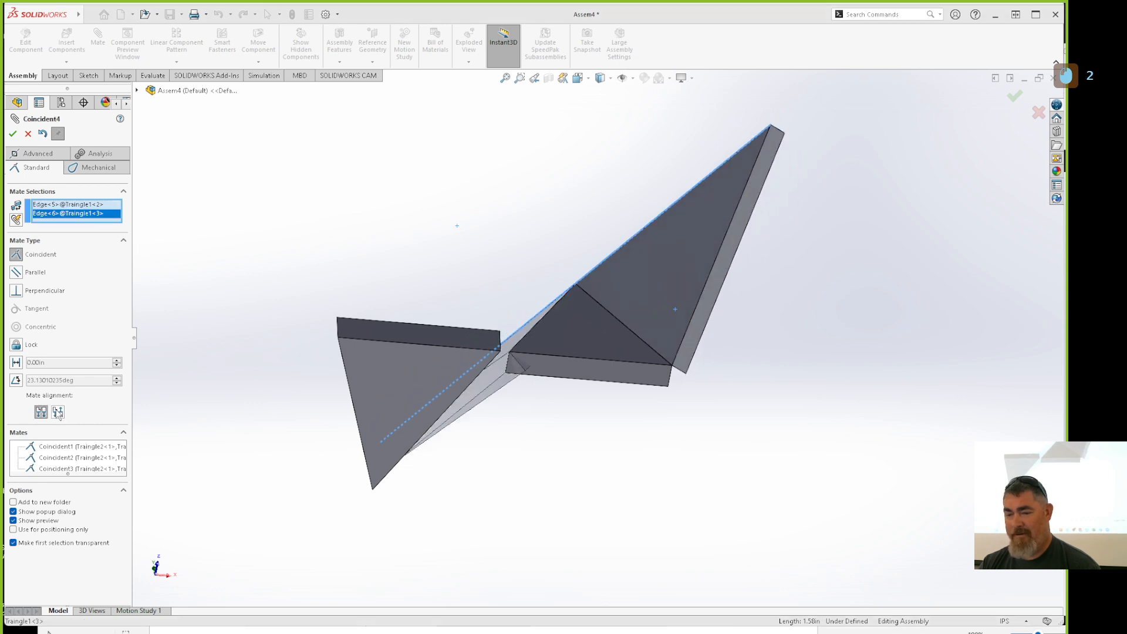
click(58, 412)
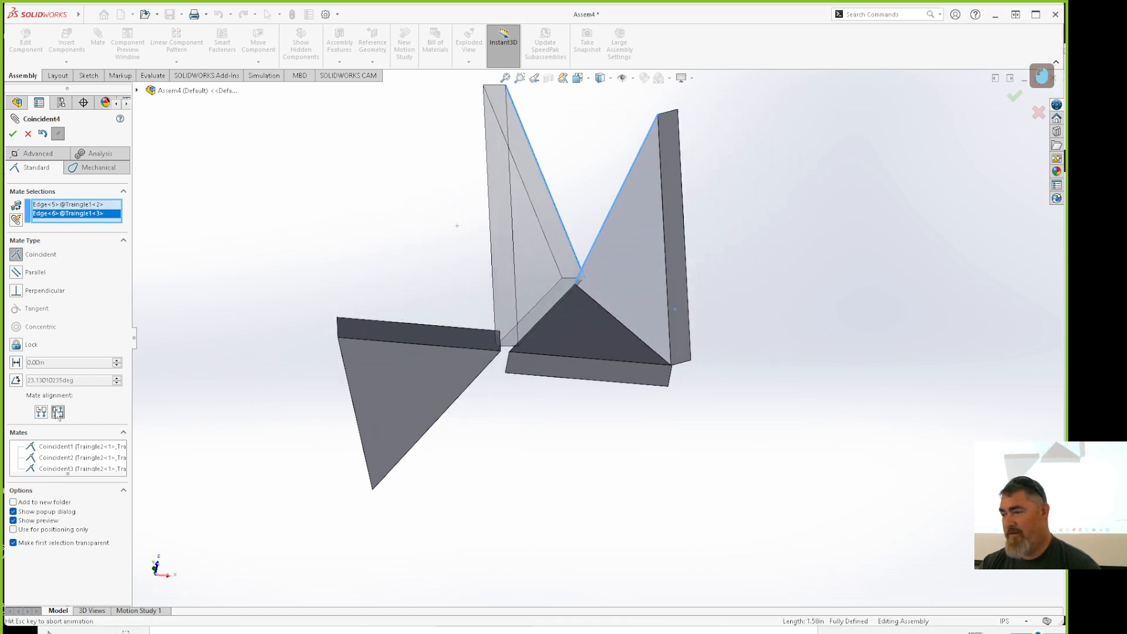
click(12, 134)
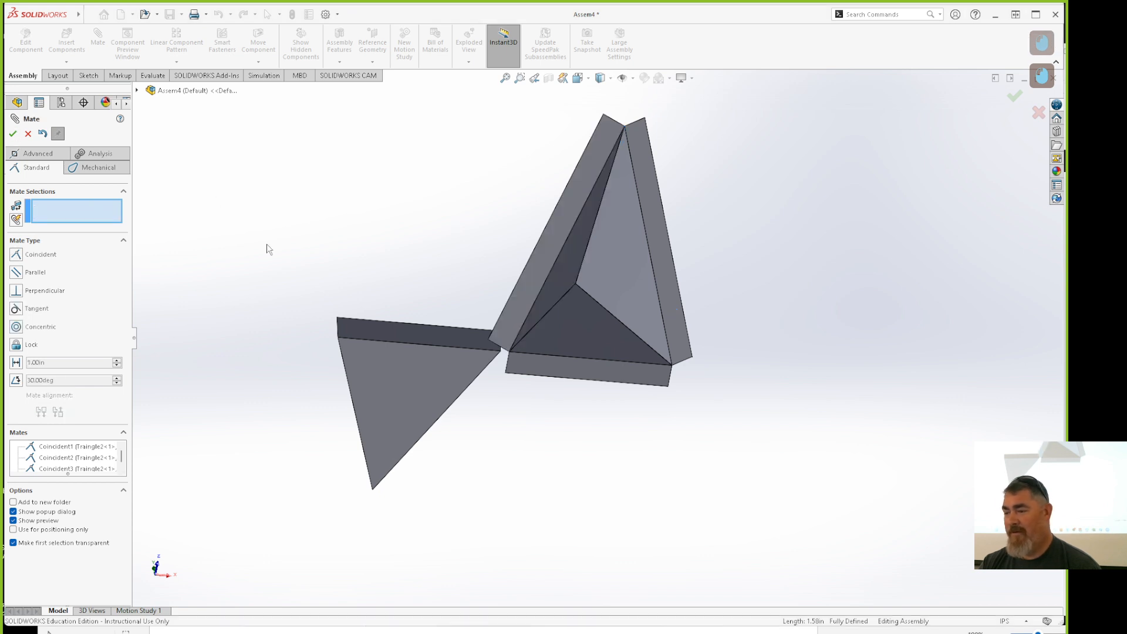
- Mate a long edge of Traingle1<1> coincident with the free long edge of Traingle1<3> to close the pyramid, and finish mating
click(465, 394)
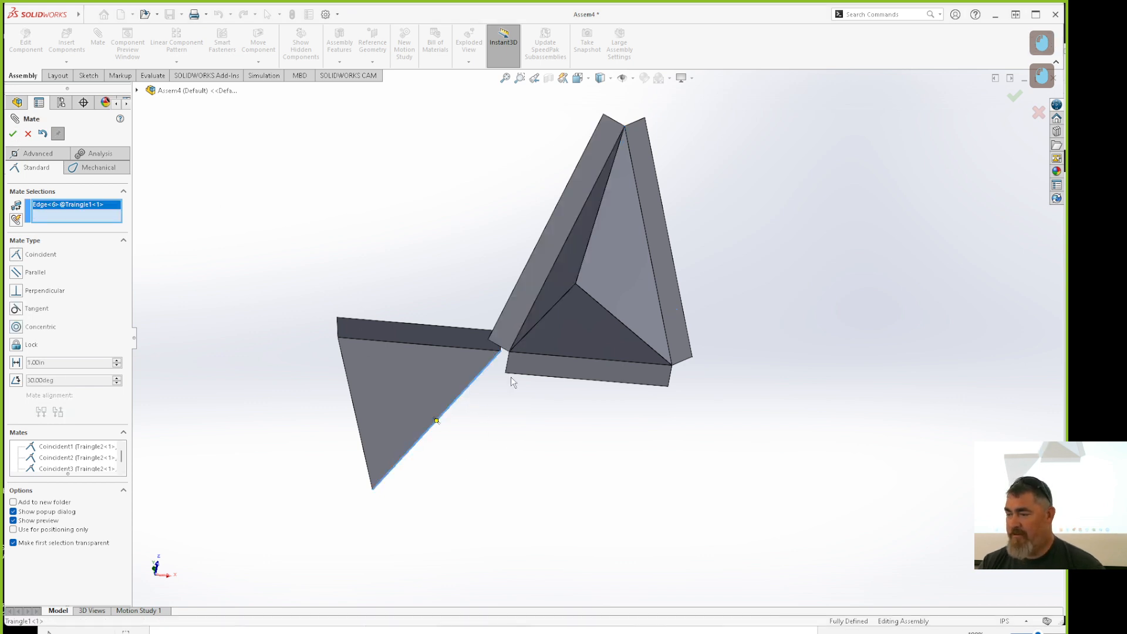
click(660, 306)
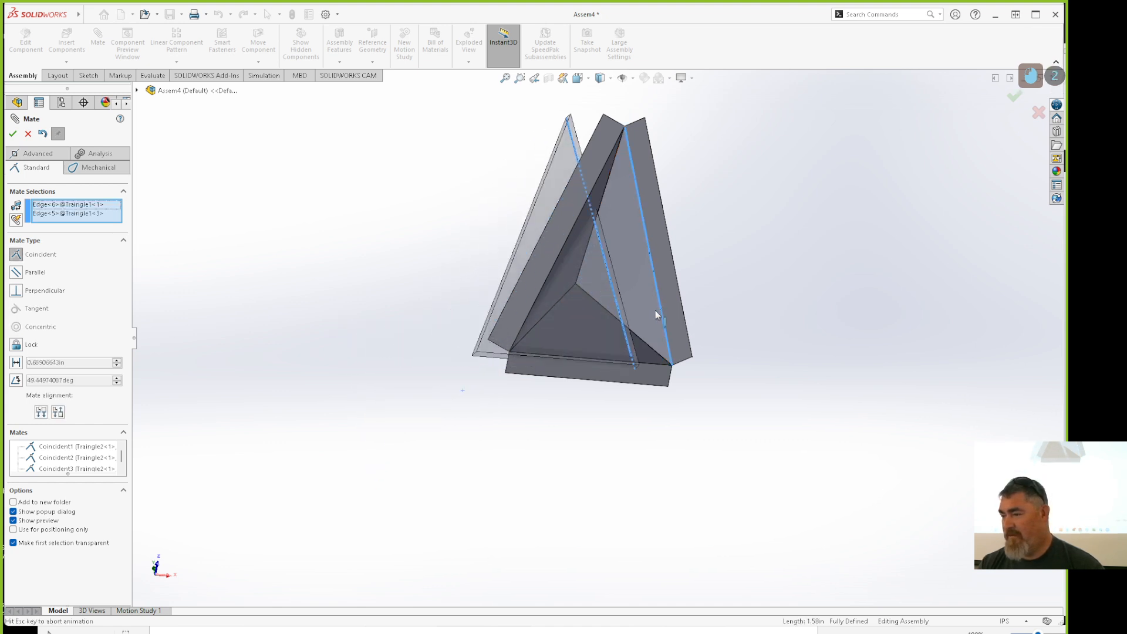
middle_drag(645, 387, 411, 364)
click(13, 134)
middle_drag(146, 197, 574, 292)
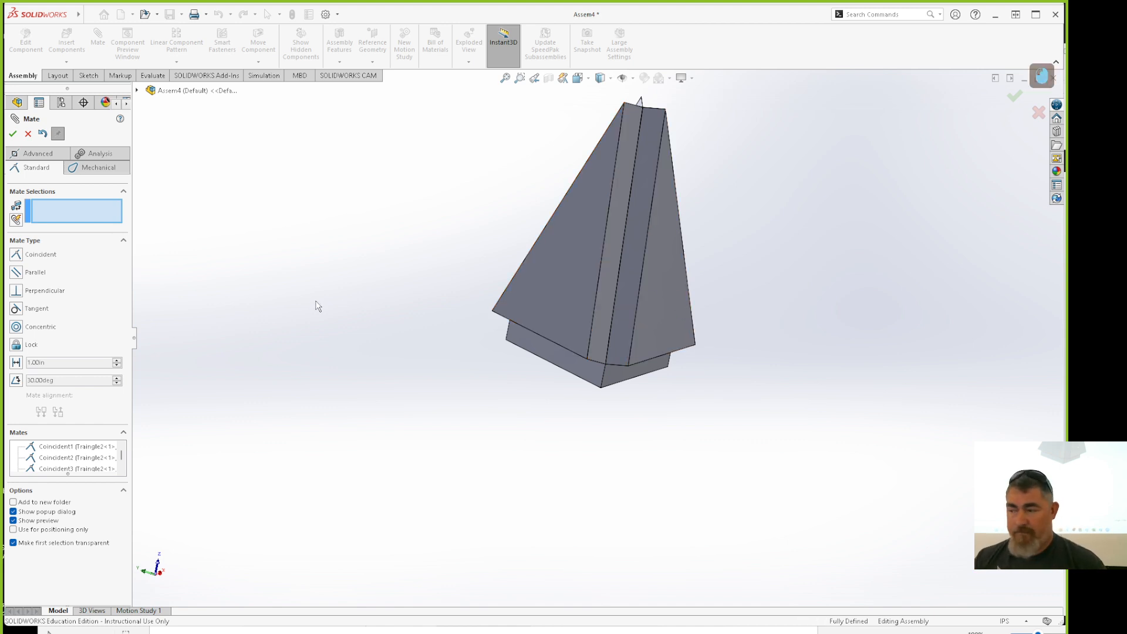
key(ctrl)
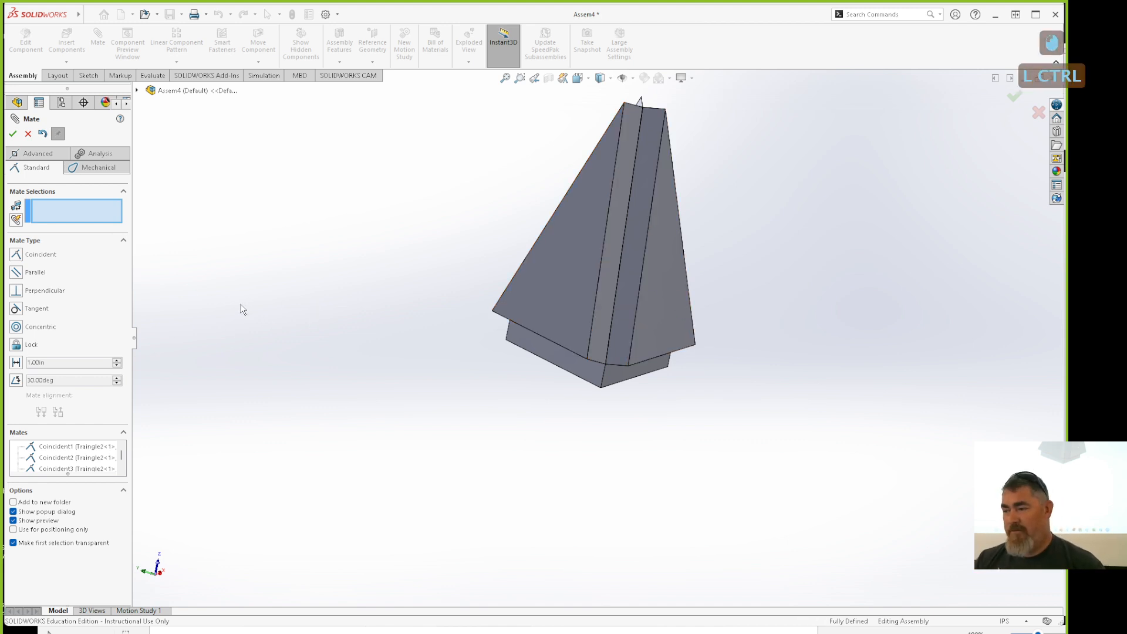
click(25, 135)
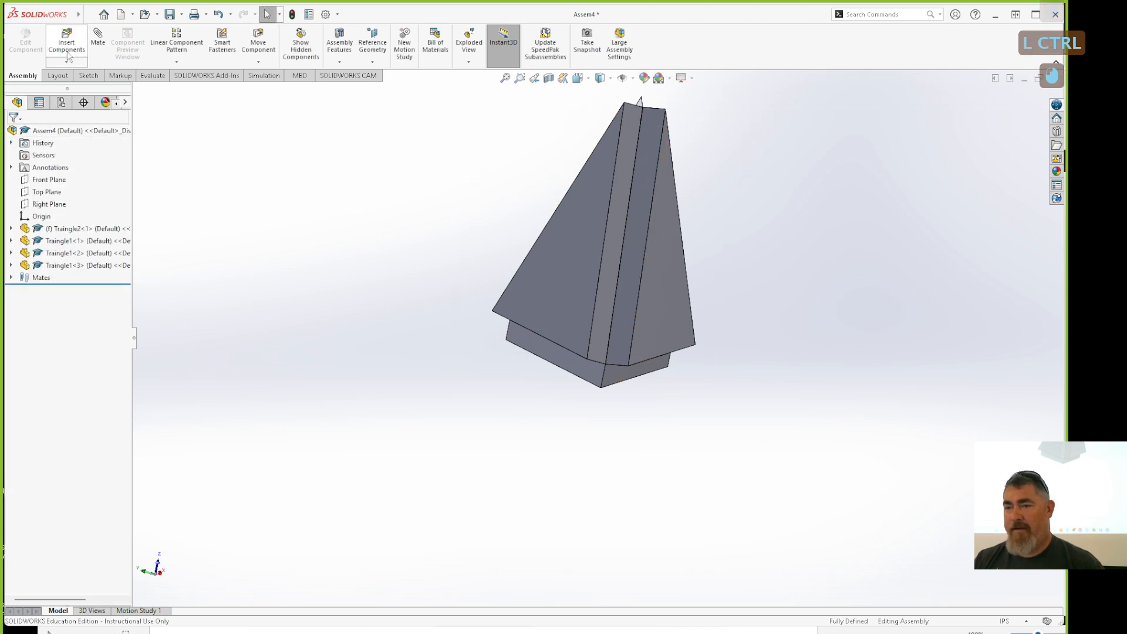
- Insert a second Traingle2.SLDPRT component into the open space beside the pyramid
click(67, 44)
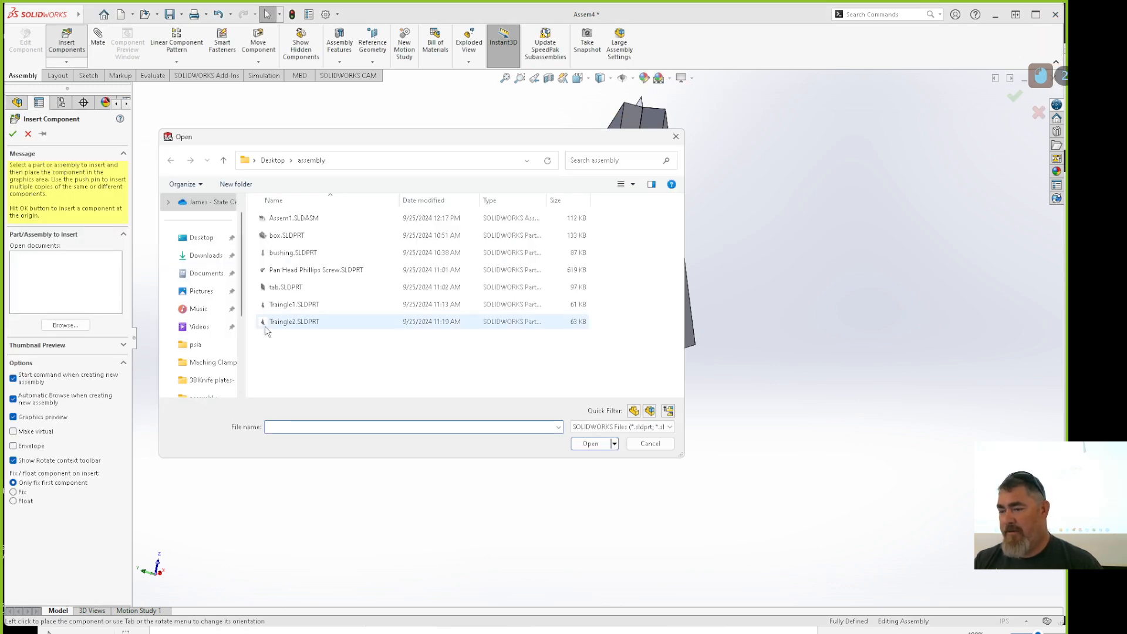
double_click(268, 321)
click(336, 252)
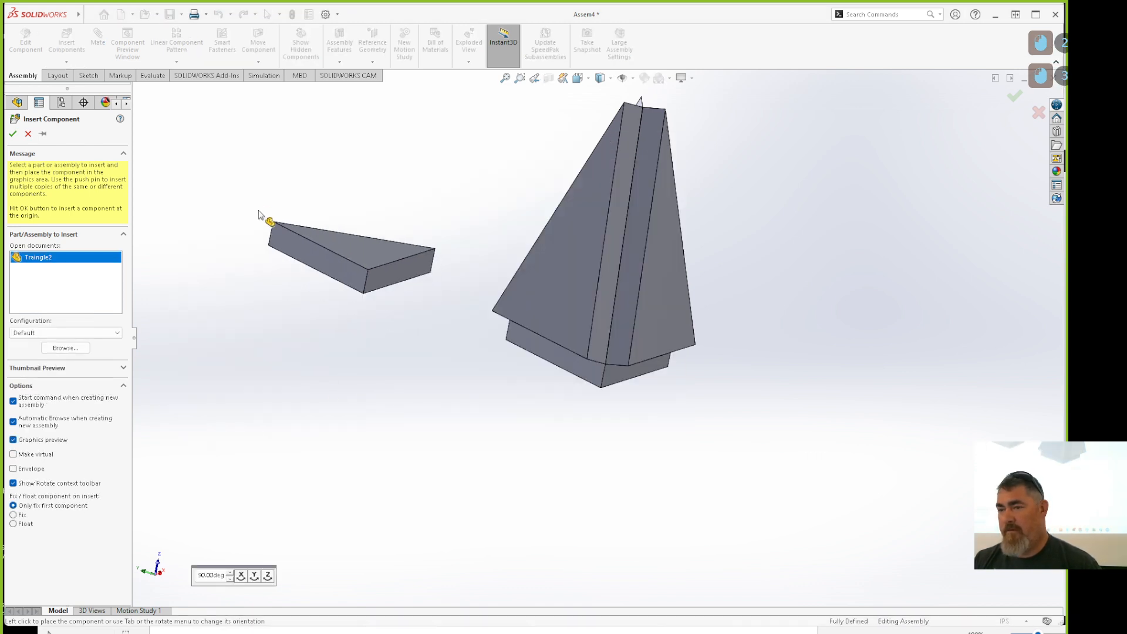
key(Escape)
key(Escape)
- Try a coincident mate between an edge of the second Traingle2 and the outer face of Traingle1<3>
middle_drag(360, 320, 510, 585)
click(98, 38)
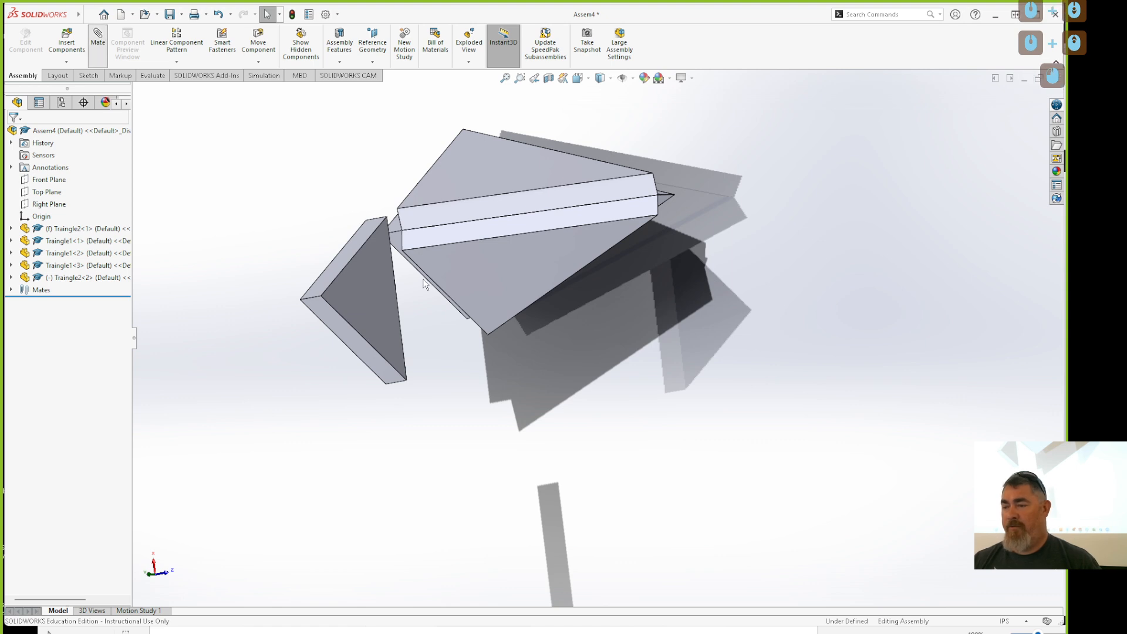
click(397, 293)
click(464, 173)
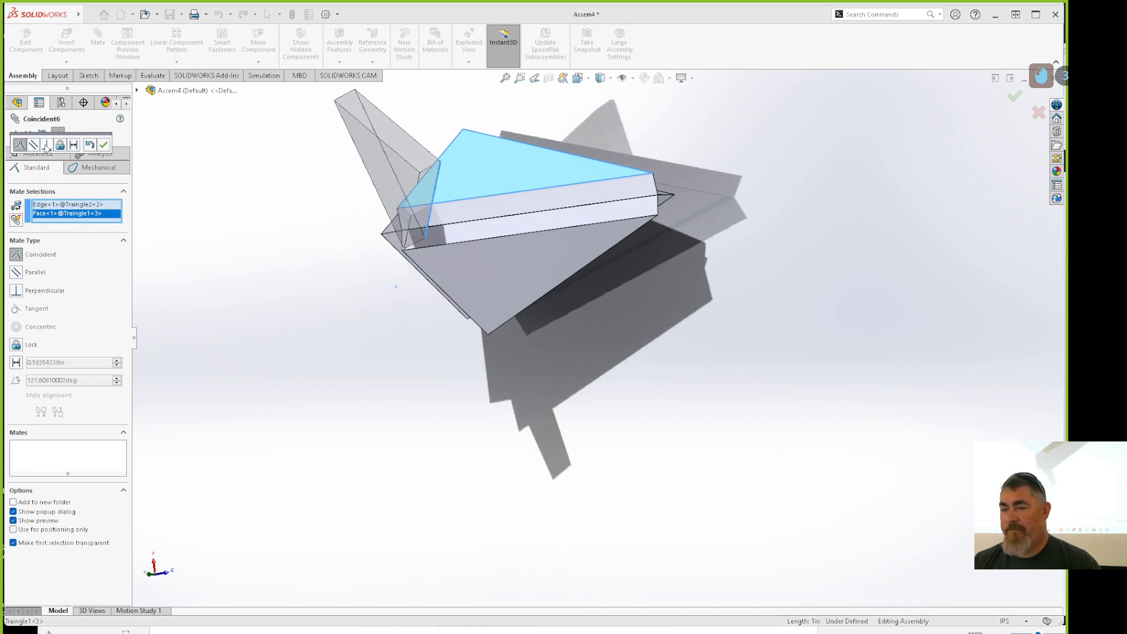
click(13, 133)
- Test how the edge-mated second Traingle2 moves on the pyramid, and undo its edge-to-face mate
drag(408, 151, 575, 88)
scroll(538, 108, up, 4)
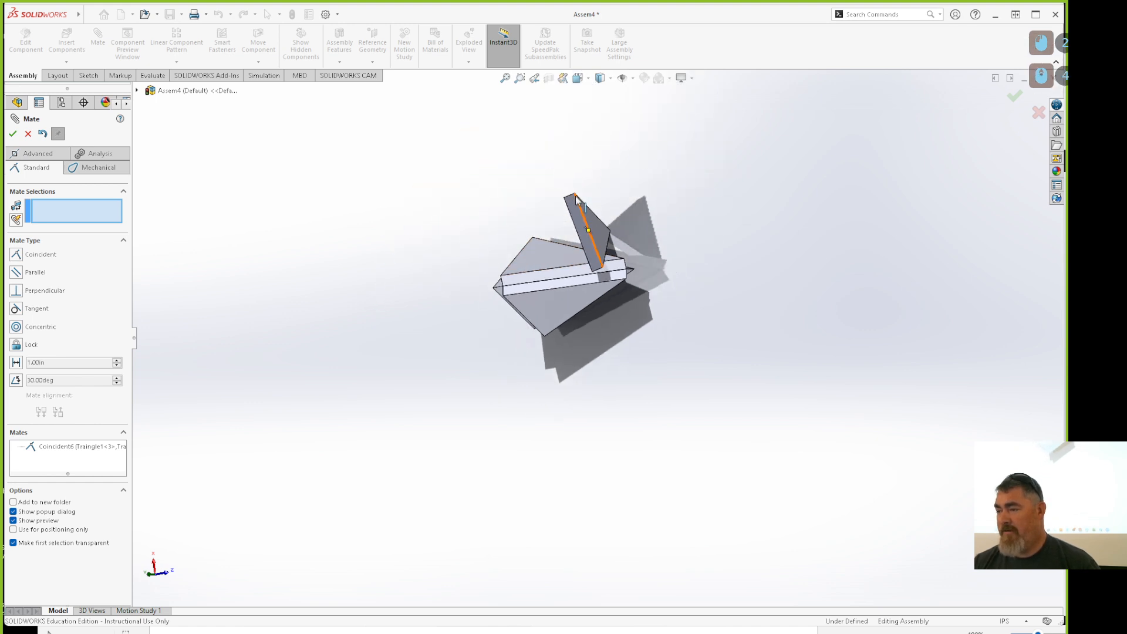
drag(577, 199, 529, 191)
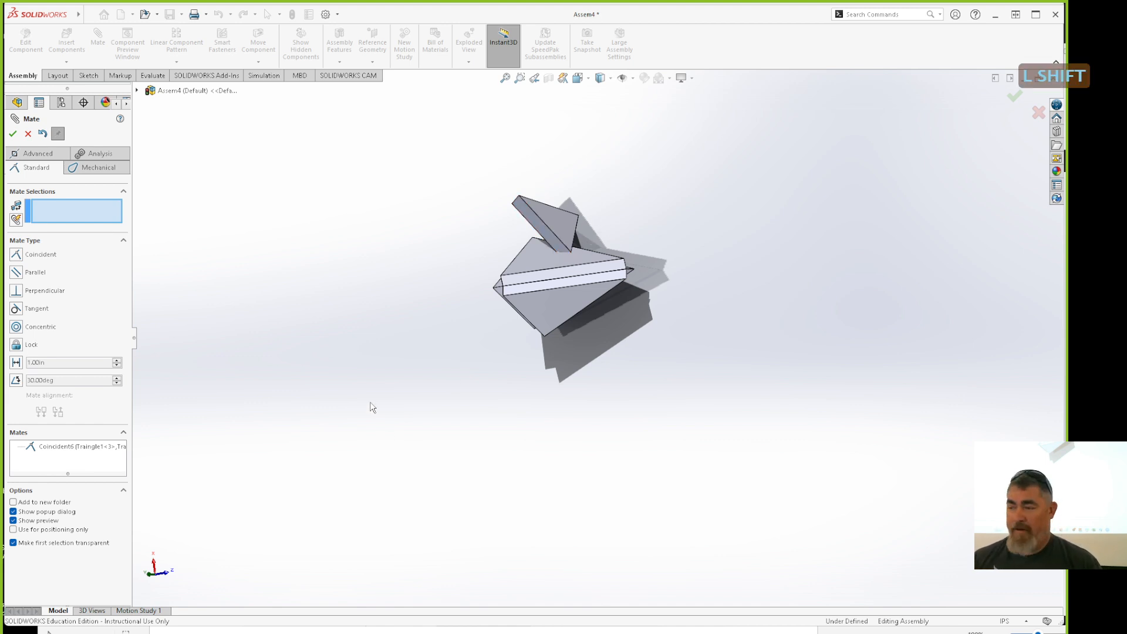
shift+middle_drag(371, 405, 177, 275)
key(ctrl+z)
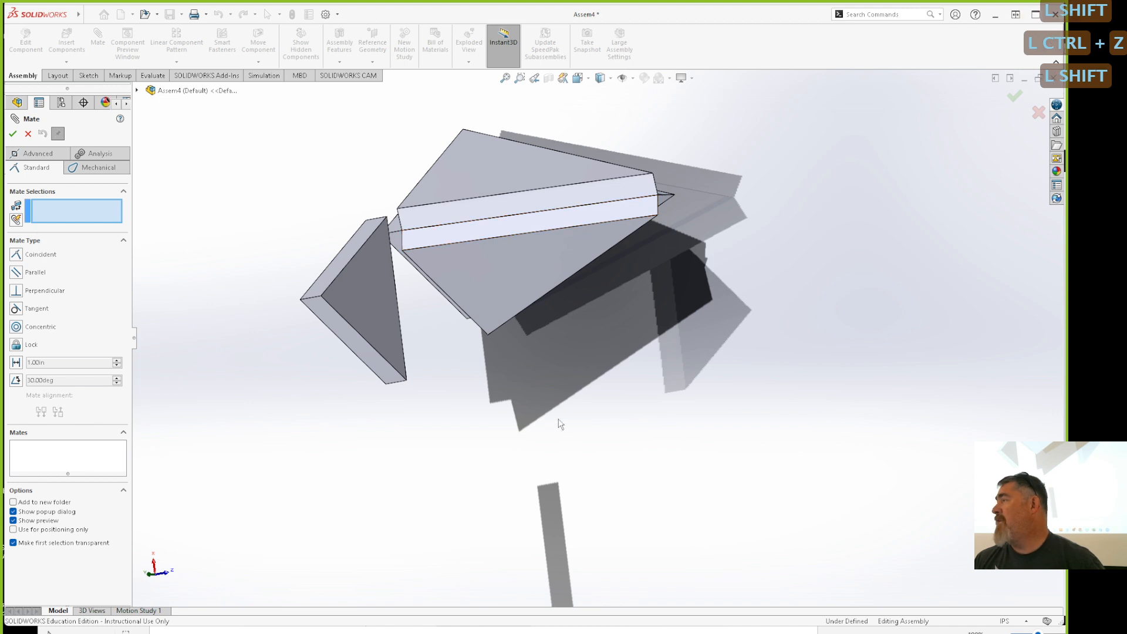
- Mate a narrow side face of the second Traingle2 coincident with the outer face of Traingle1<3>, using flipped alignment
shift+middle_drag(604, 423, 534, 443)
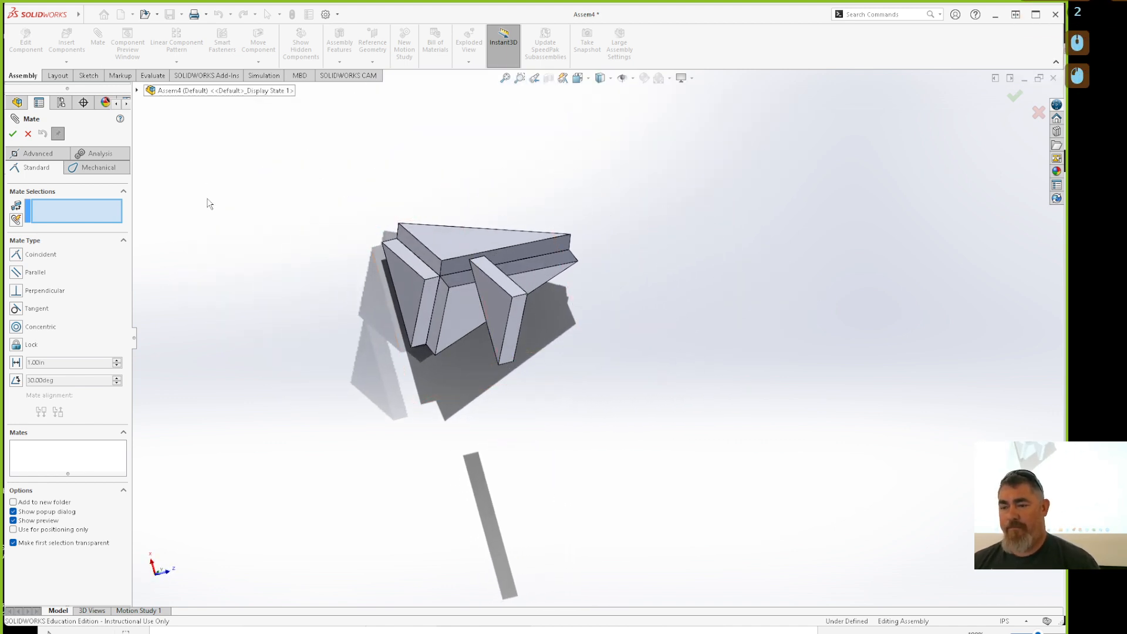
key(Escape)
click(97, 50)
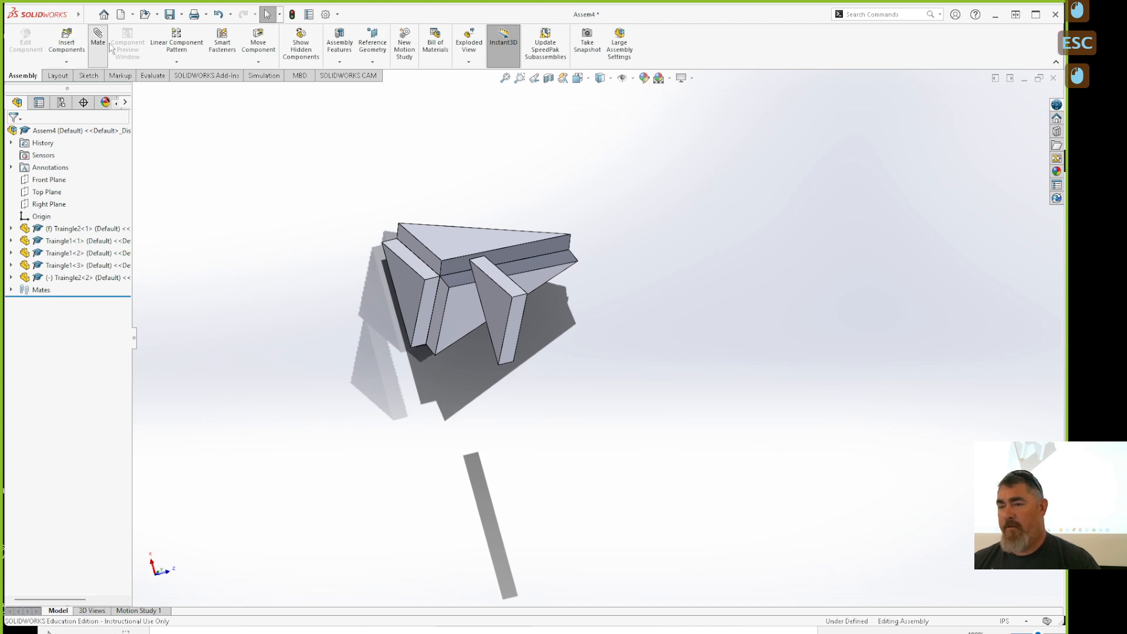
click(456, 253)
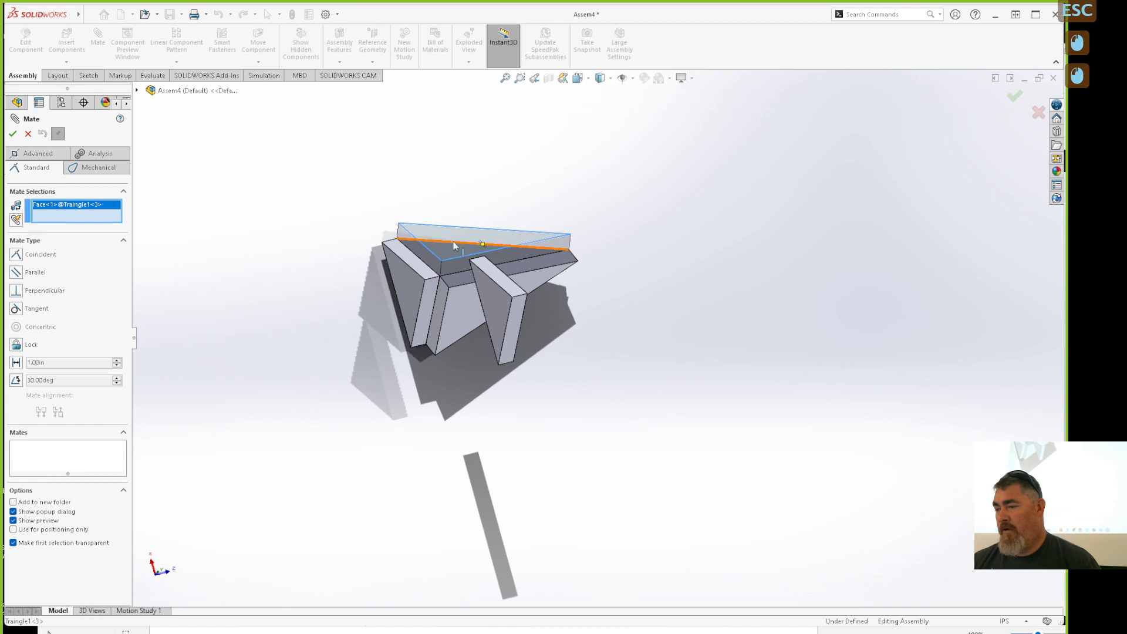
click(506, 289)
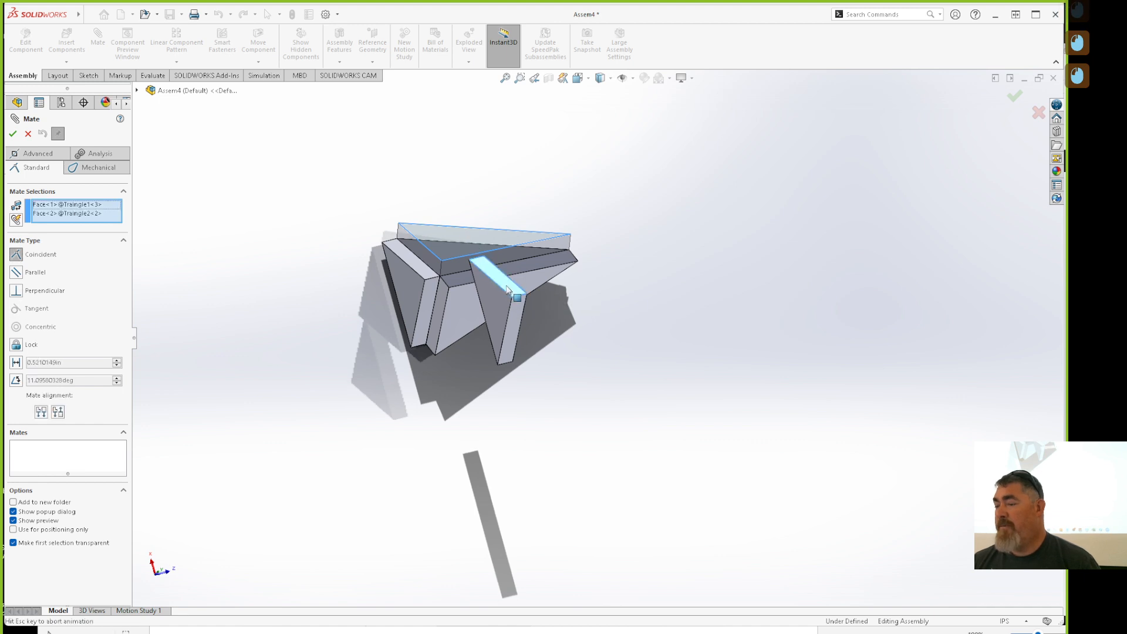
click(58, 413)
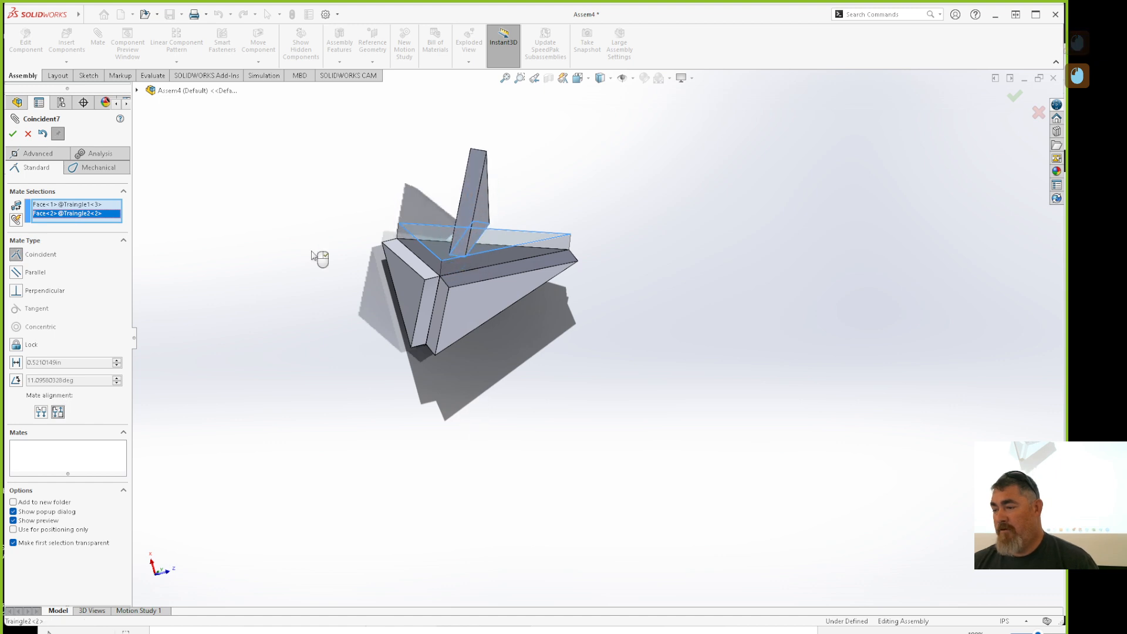
click(13, 134)
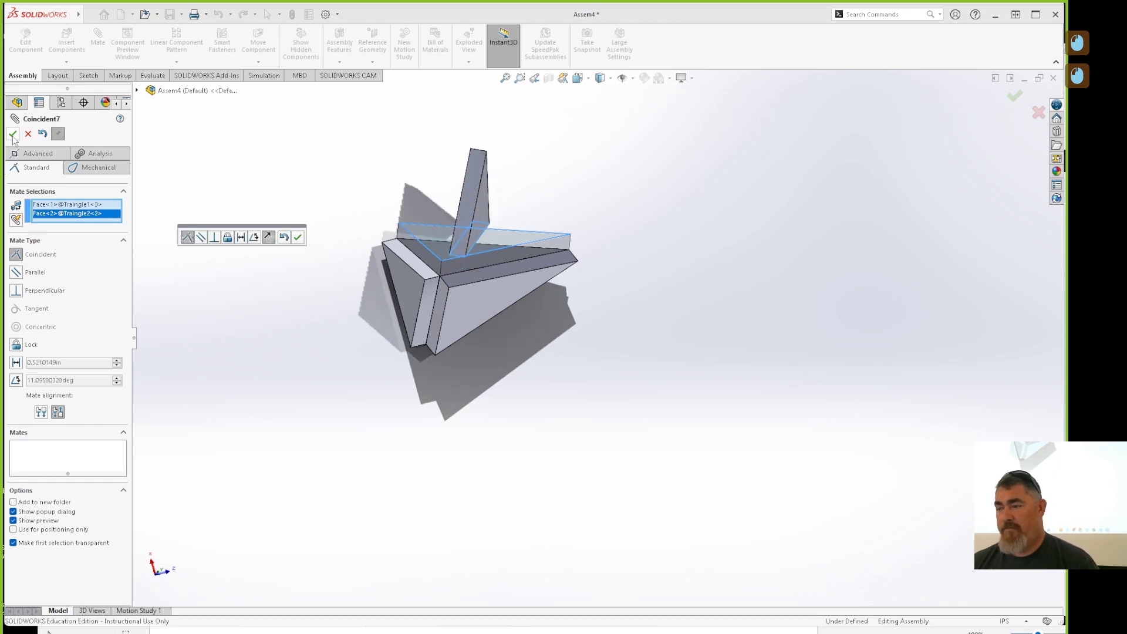
- Mate the short bottom corner edge of the second Traingle2 coincident with the outer face of Traingle2<1>, and test its remaining movement
click(410, 283)
click(454, 257)
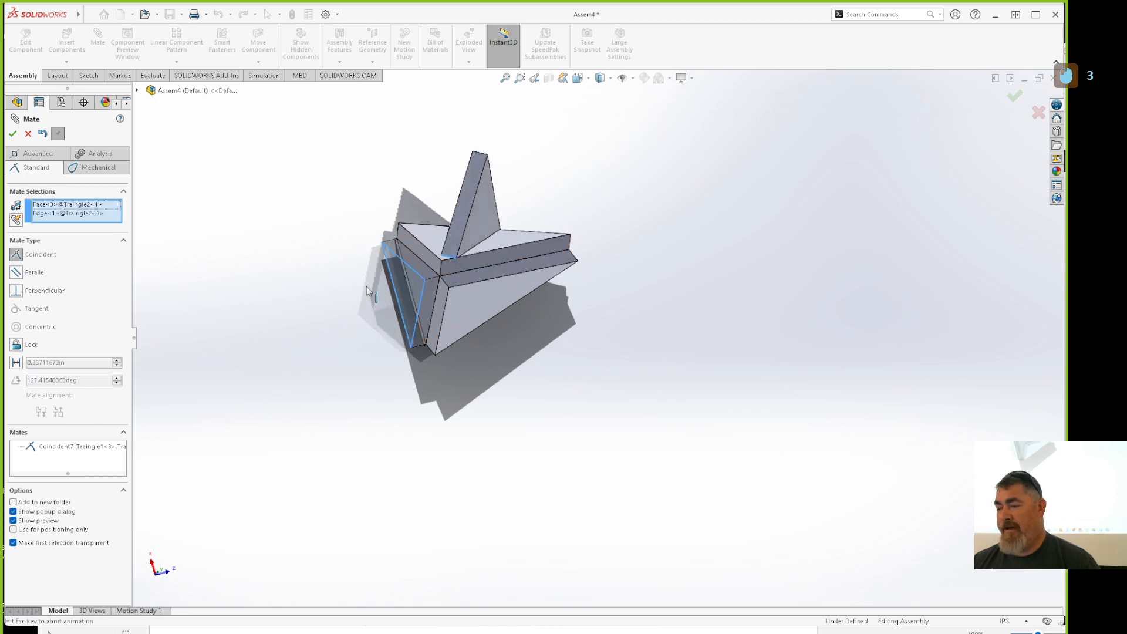
middle_click(345, 424)
middle_drag(363, 426, 393, 393)
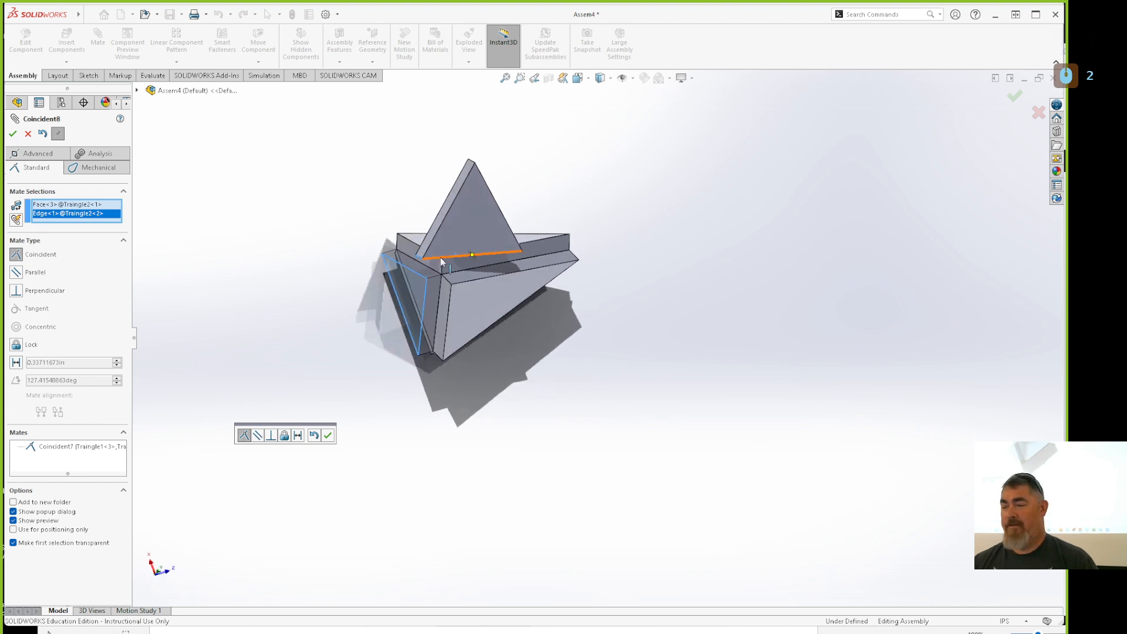
scroll(441, 262, down, 6)
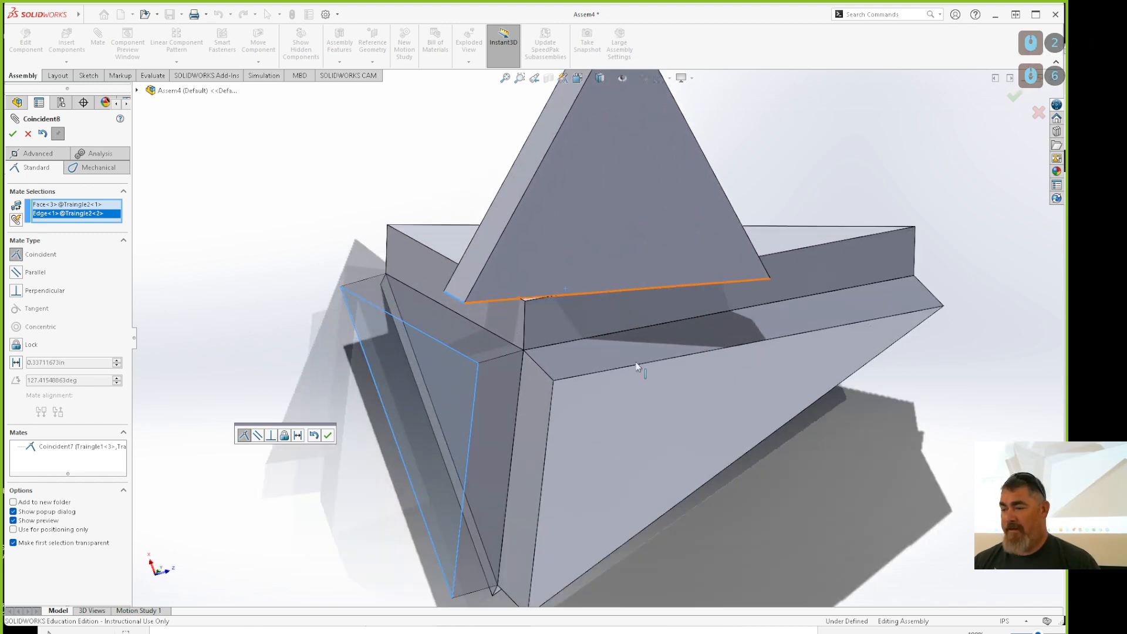
click(51, 206)
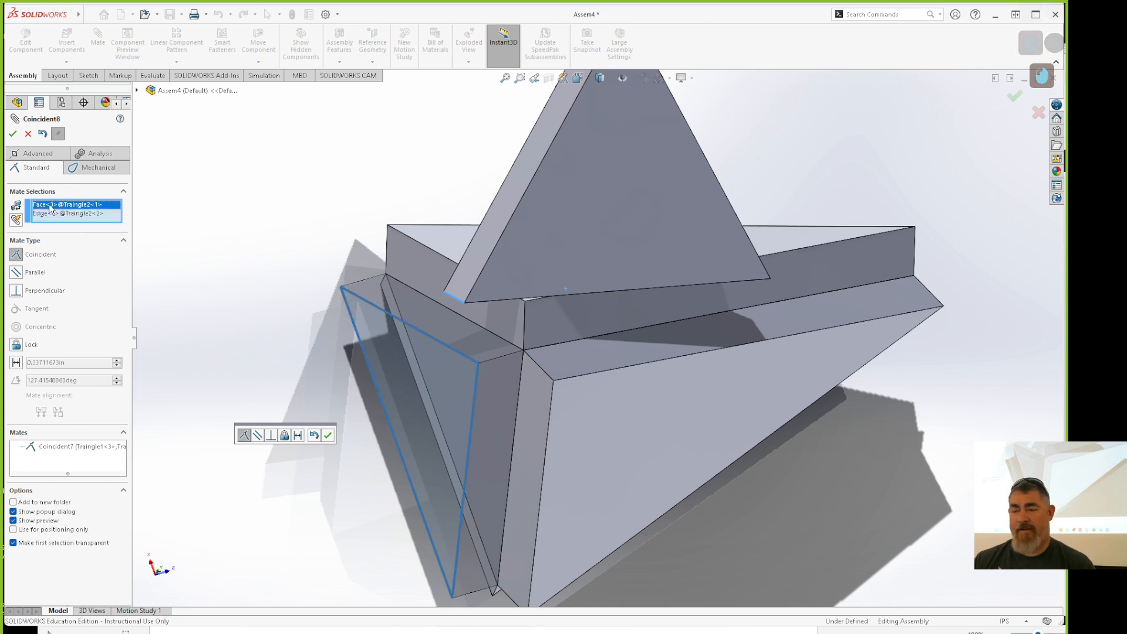
scroll(432, 294, up, 3)
mouse_move(314, 284)
middle_down()
mouse_move(289, 282)
mouse_move(292, 259)
mouse_move(317, 267)
middle_up()
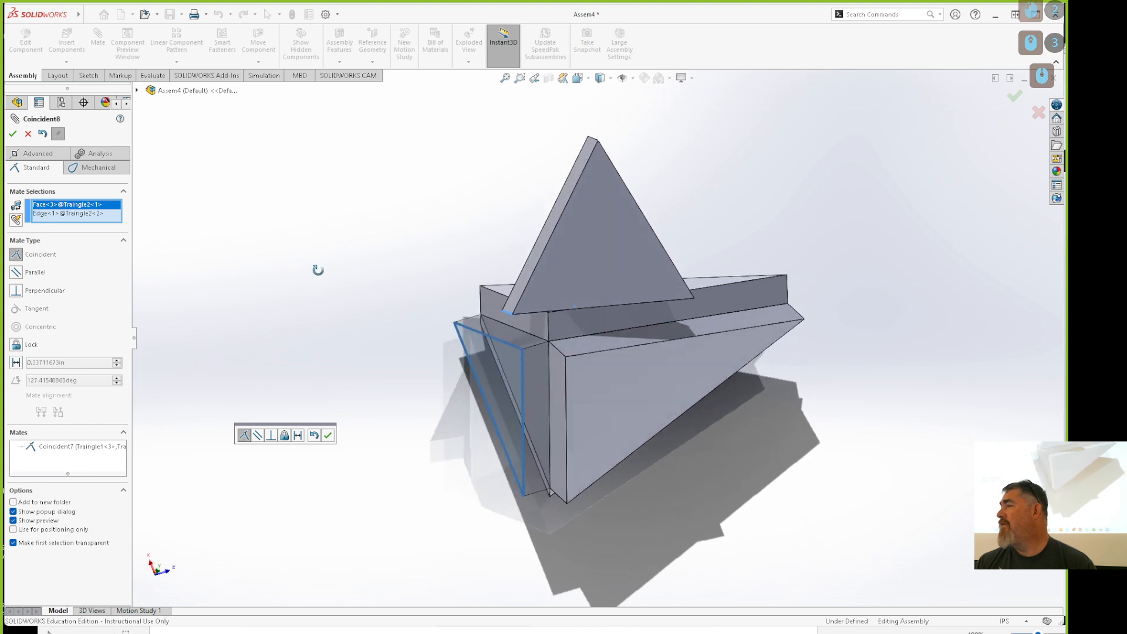
click(13, 134)
drag(530, 255, 546, 284)
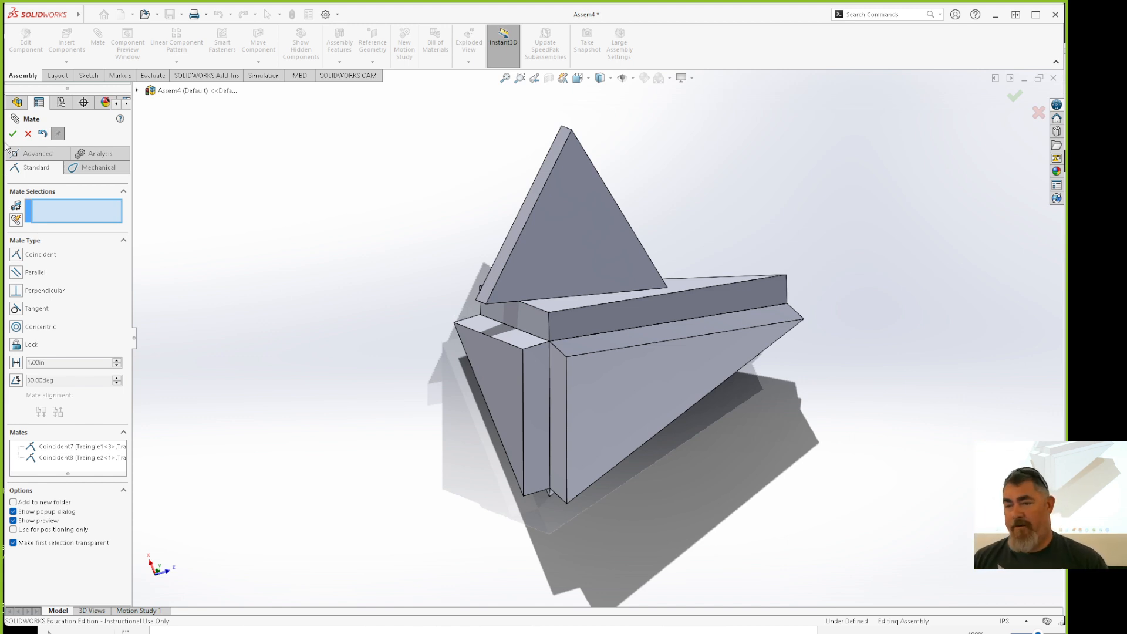
- Edit the Coincident8 mate, replacing the second Traingle2's edge with its bottom corner vertex
key(Escape)
click(68, 278)
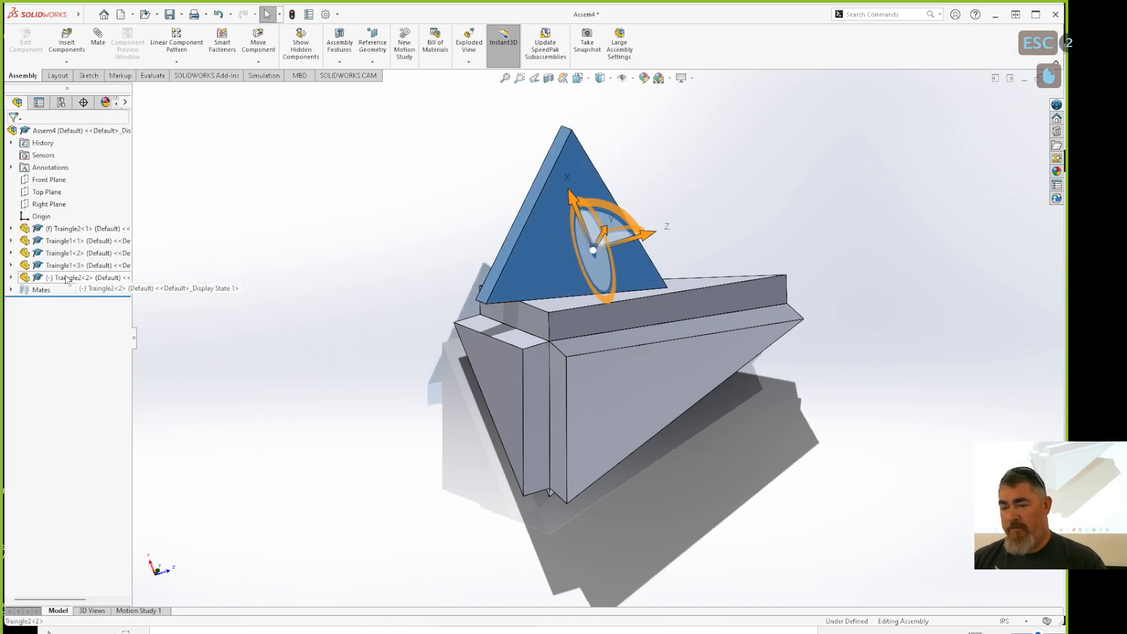
right_click(80, 277)
key(Escape)
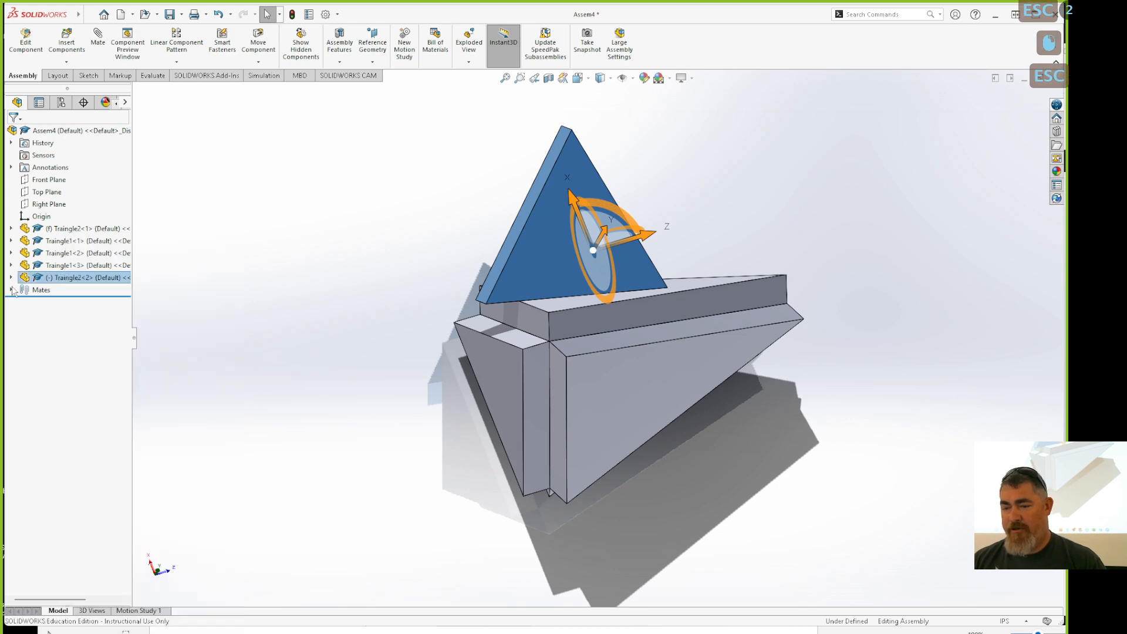
click(11, 290)
right_click(63, 376)
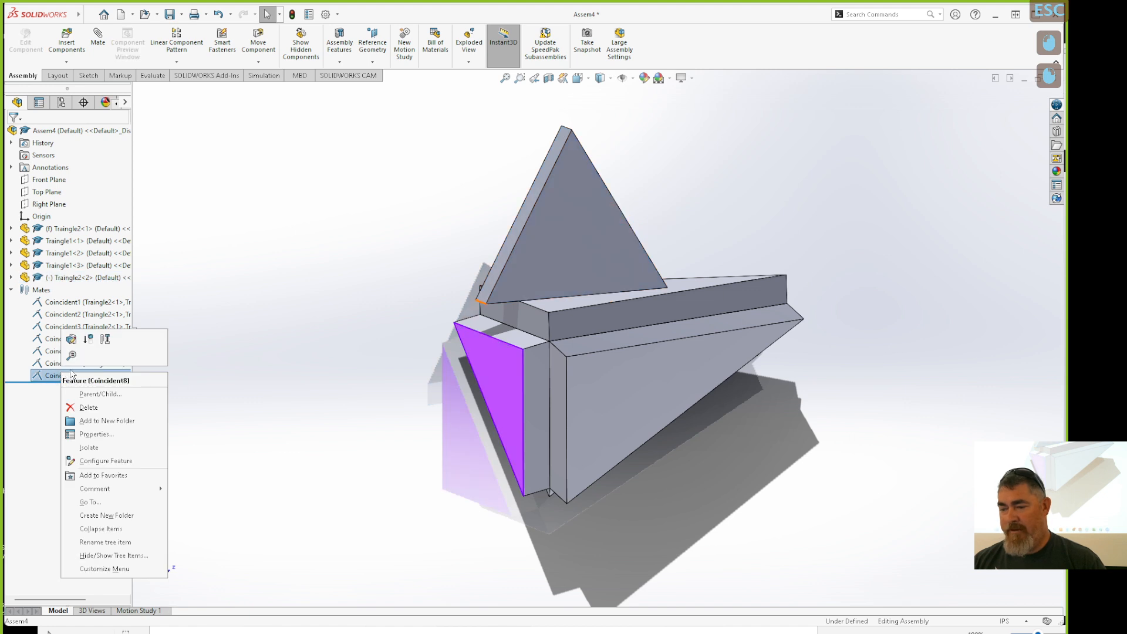
click(72, 343)
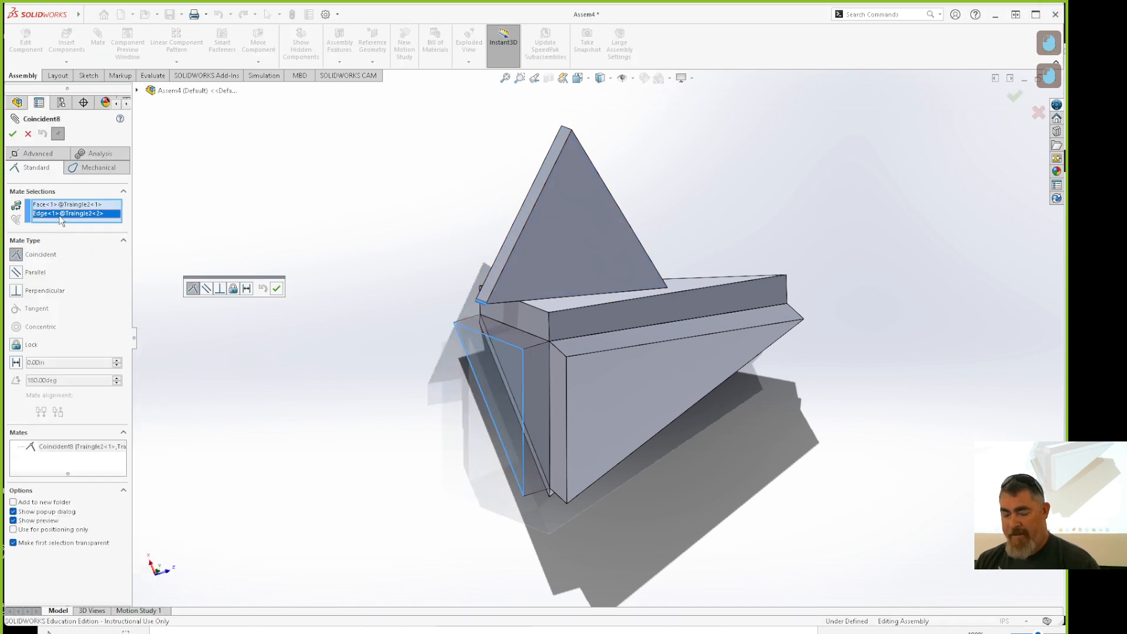
key(Delete)
click(482, 302)
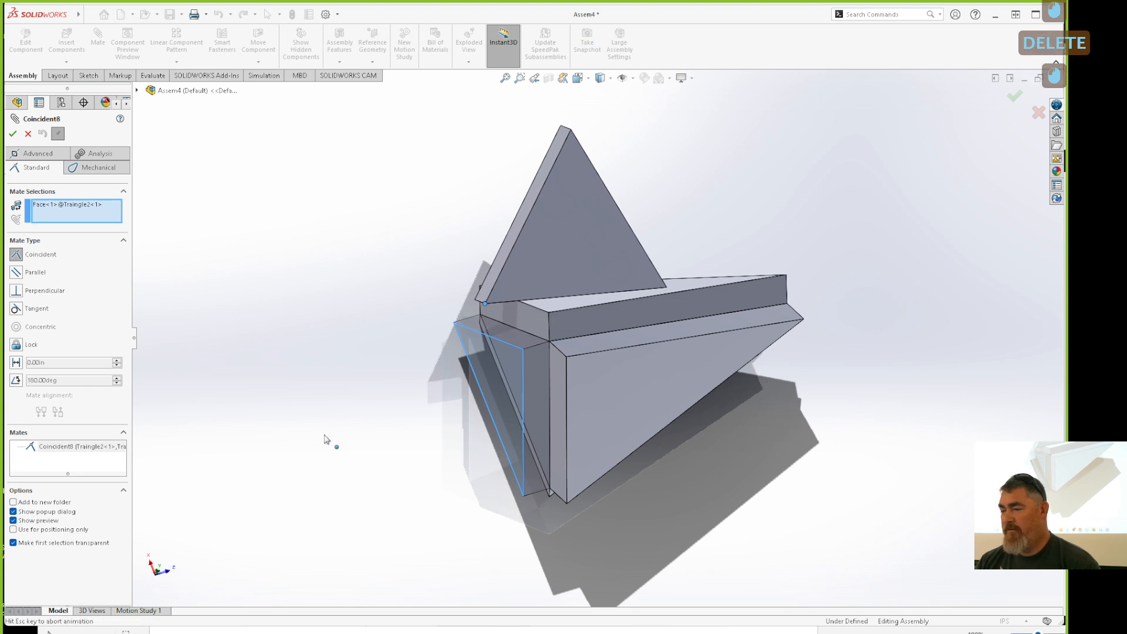
click(12, 134)
- Test how the second Traingle2 moves and rotates on the pyramid with the vertex-to-face mate
drag(611, 227, 512, 241)
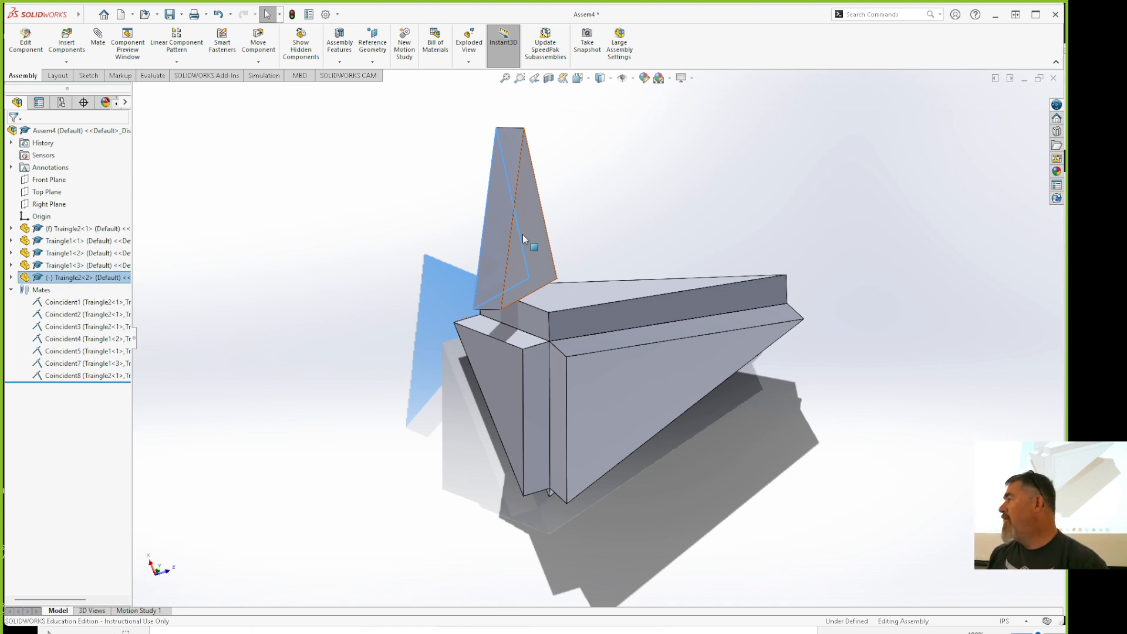
drag(528, 233, 553, 394)
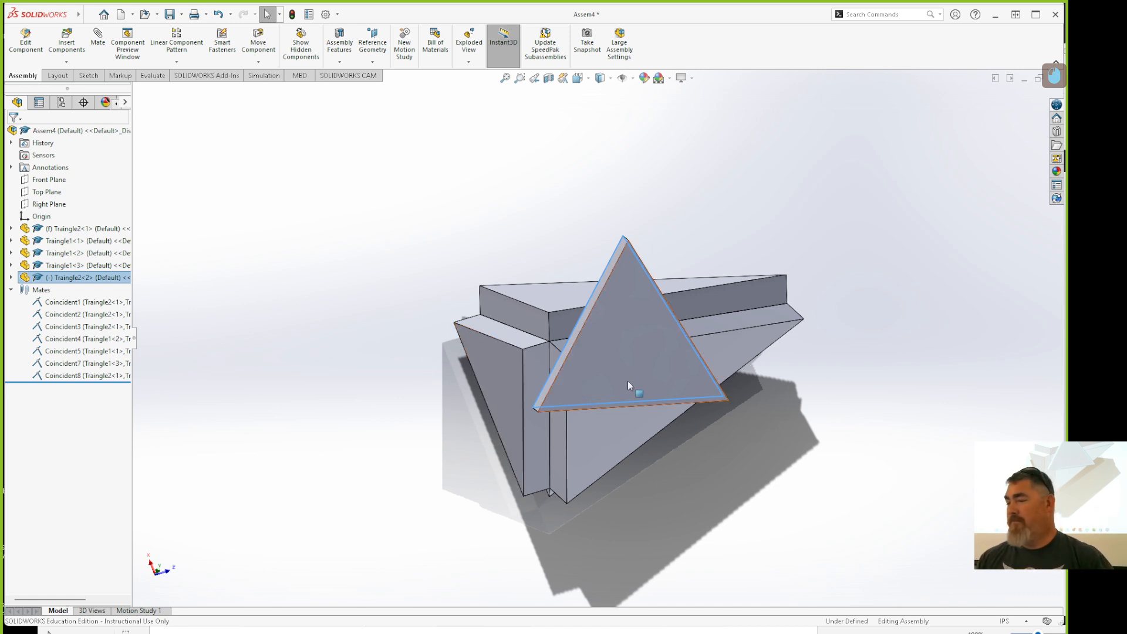
drag(628, 380, 494, 252)
click(372, 357)
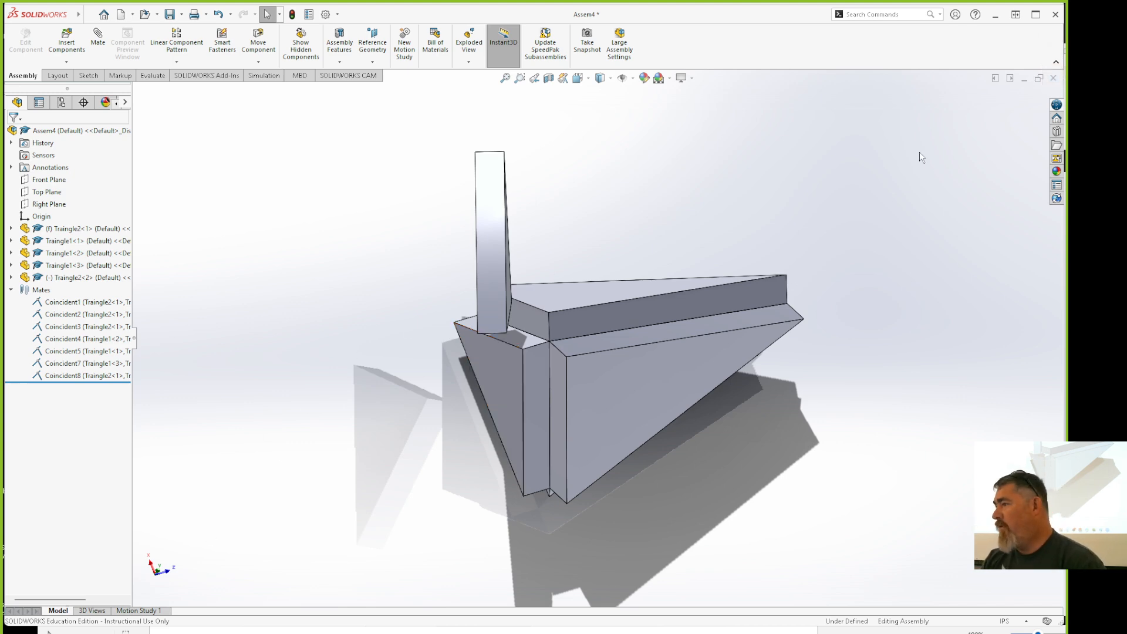
- Switch to the Assem3 assembly and insert a second tab component into the open space beside the existing tab
click(1017, 80)
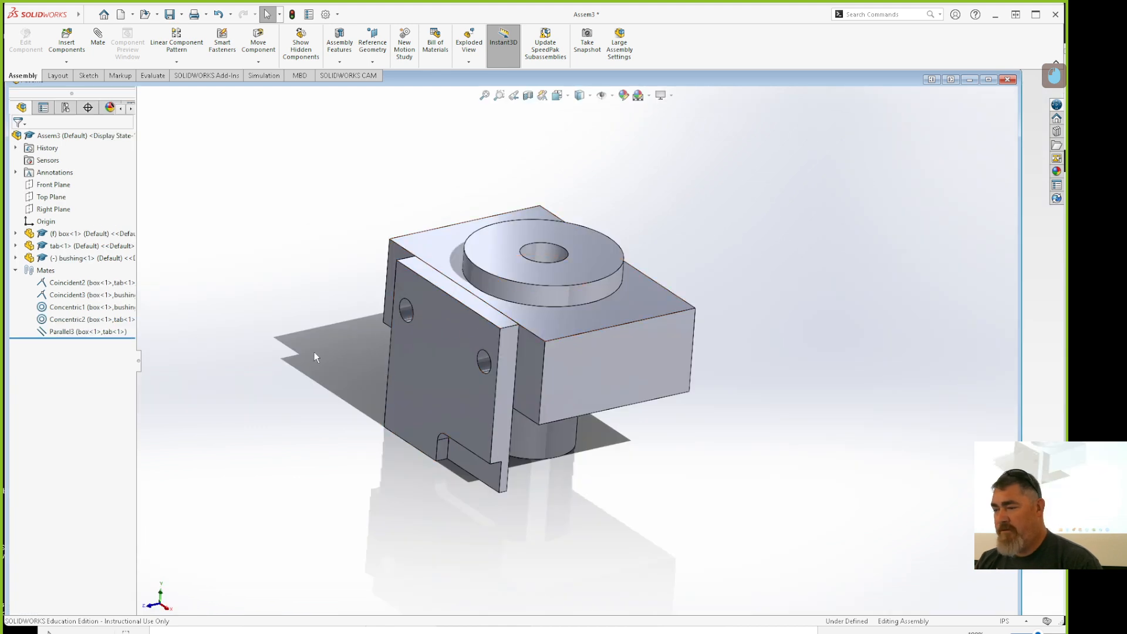
click(66, 41)
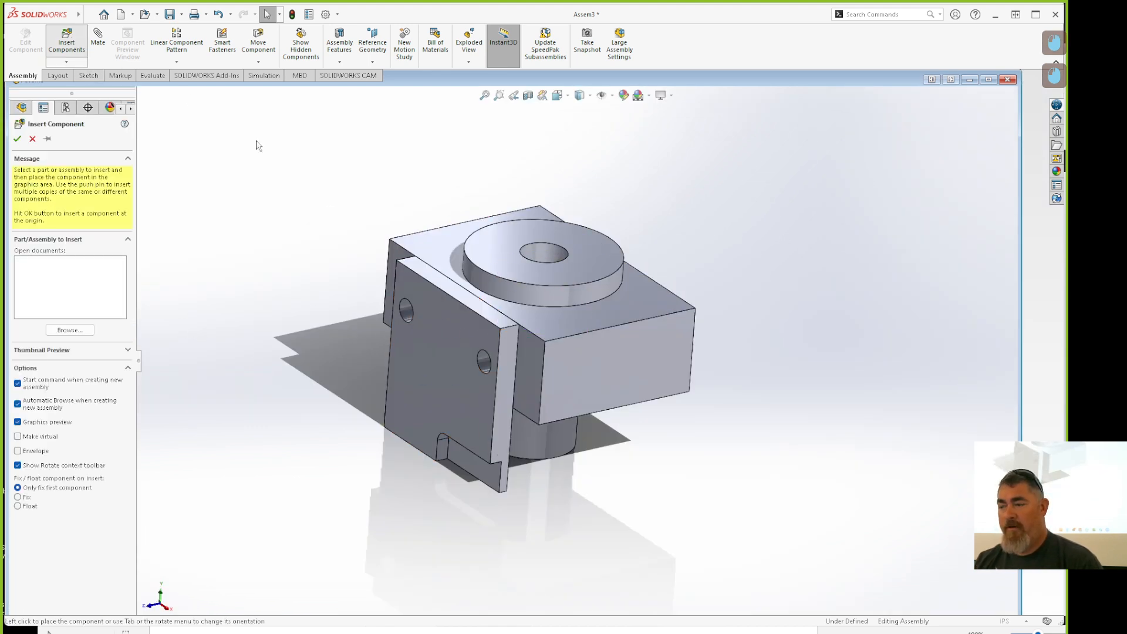
click(286, 287)
double_click(286, 287)
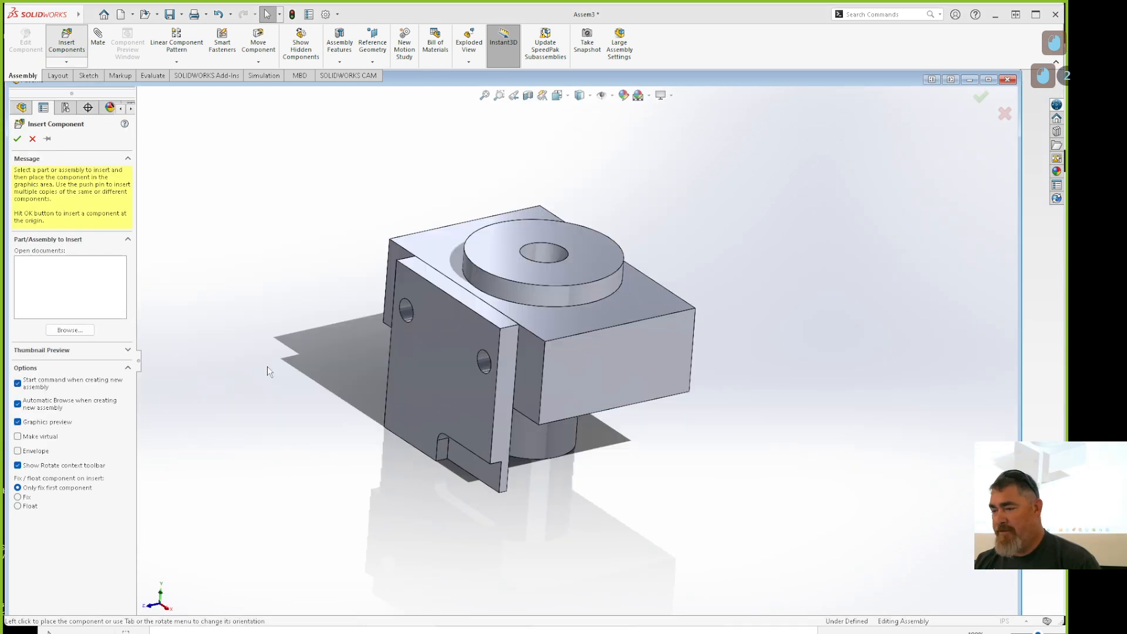
click(262, 355)
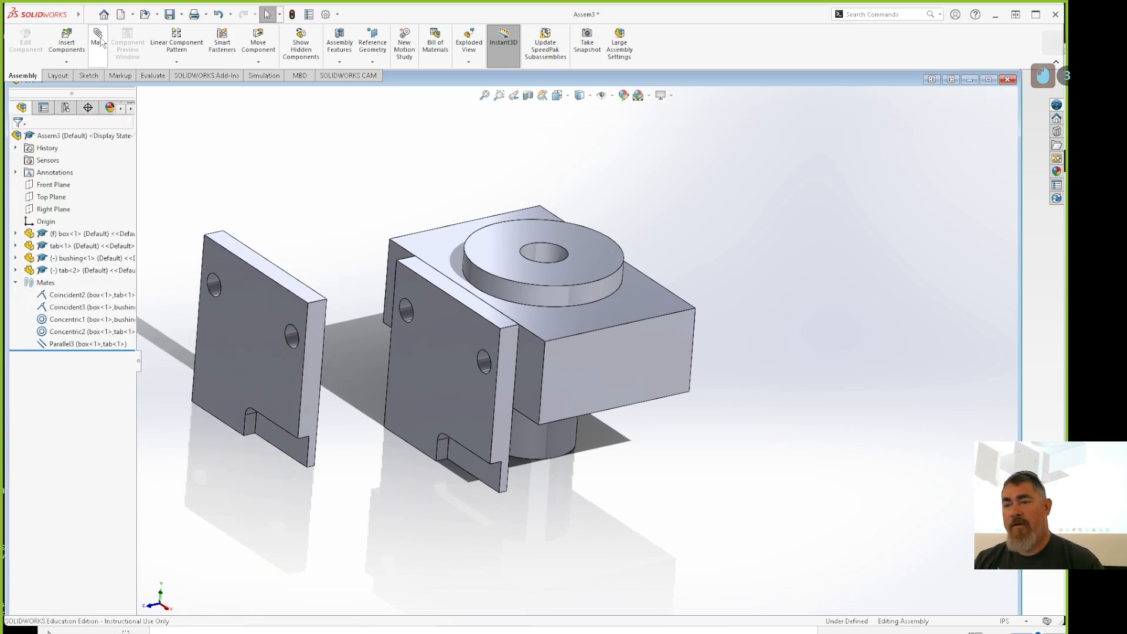
- Try a concentric mate between matching holes of the two tabs, test the second tab's rotation, and undo the mate
click(406, 311)
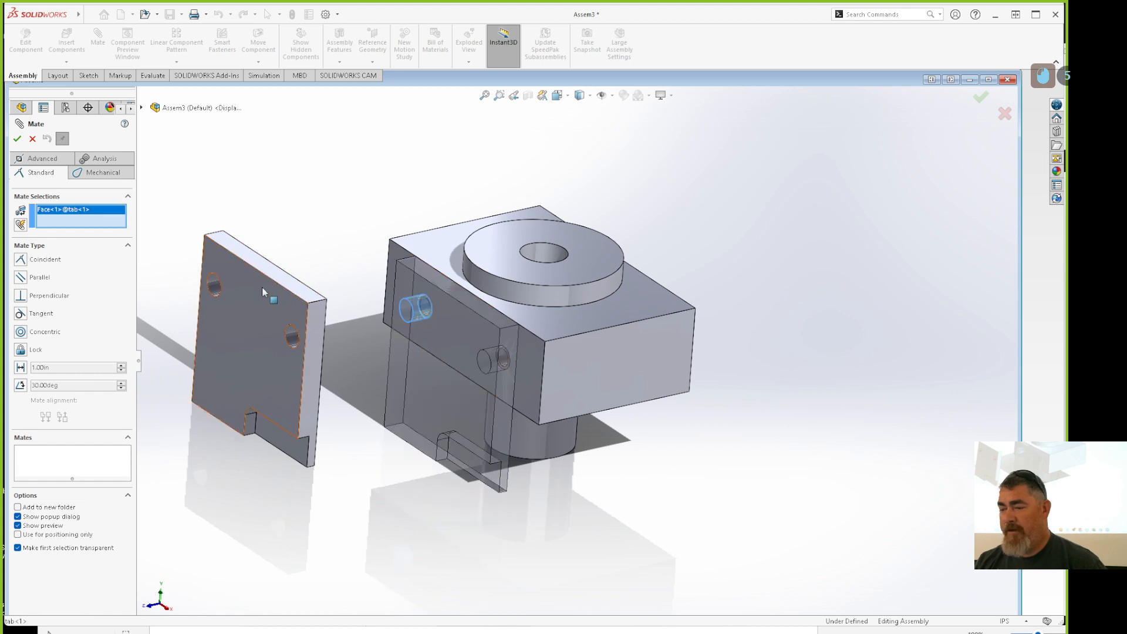
click(212, 288)
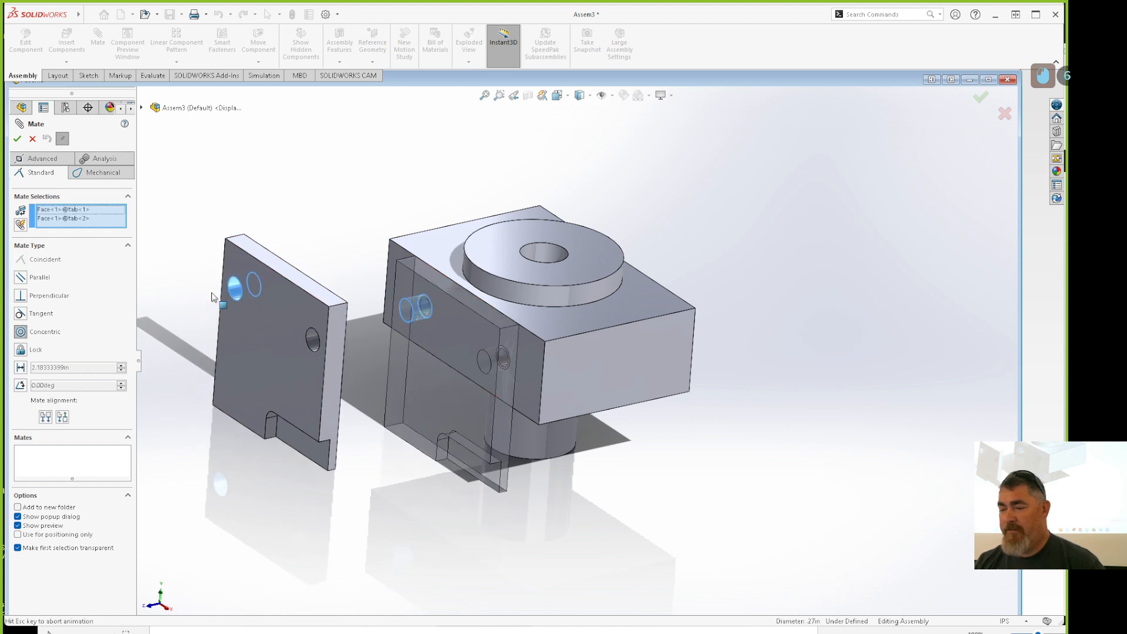
click(18, 139)
drag(420, 414, 323, 220)
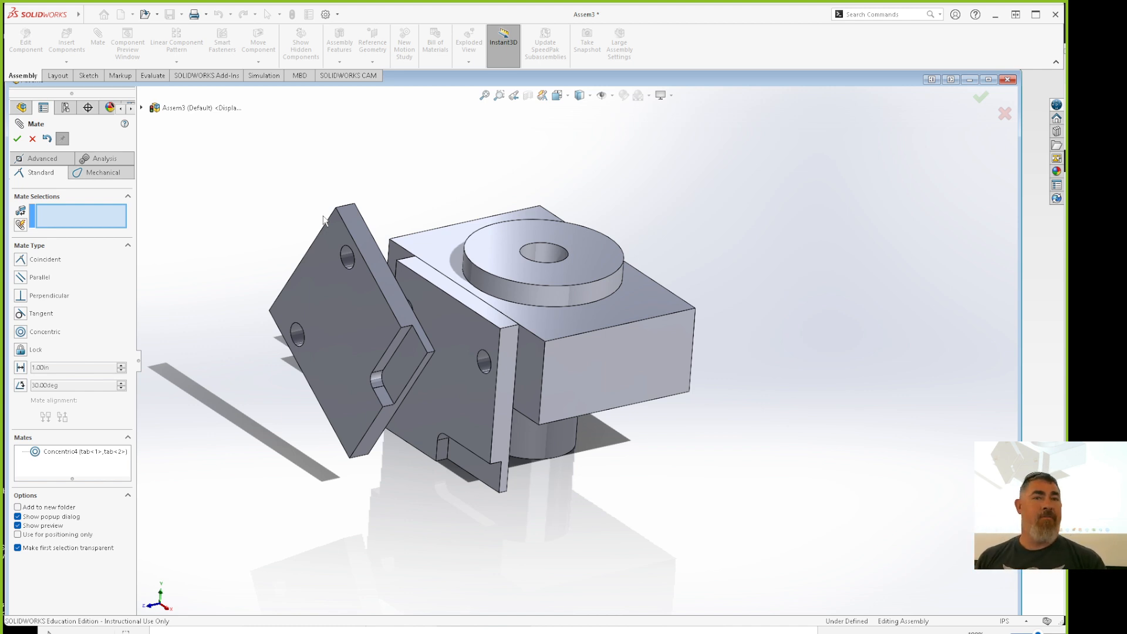
key(ctrl+z)
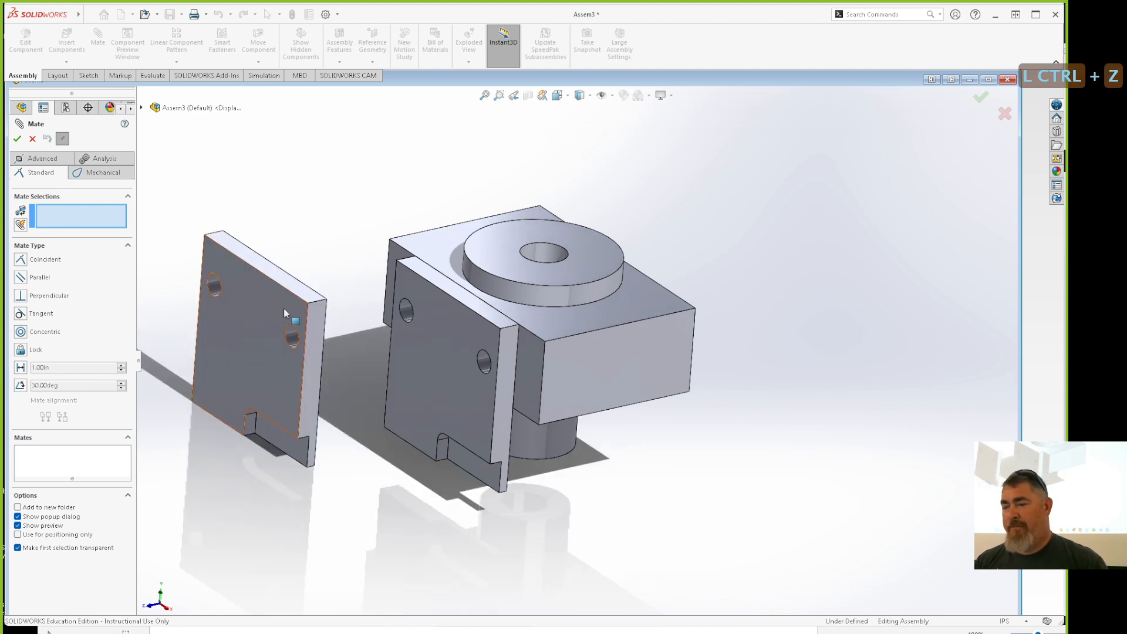
- Mate the top narrow faces of the two tabs coincident
click(297, 287)
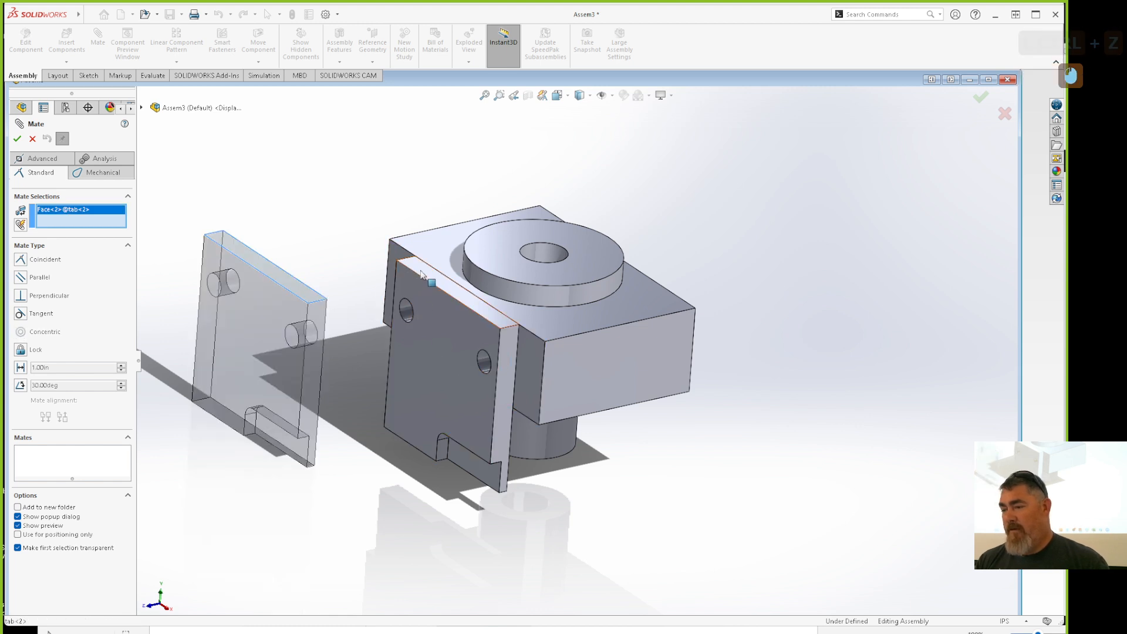
click(411, 264)
click(17, 140)
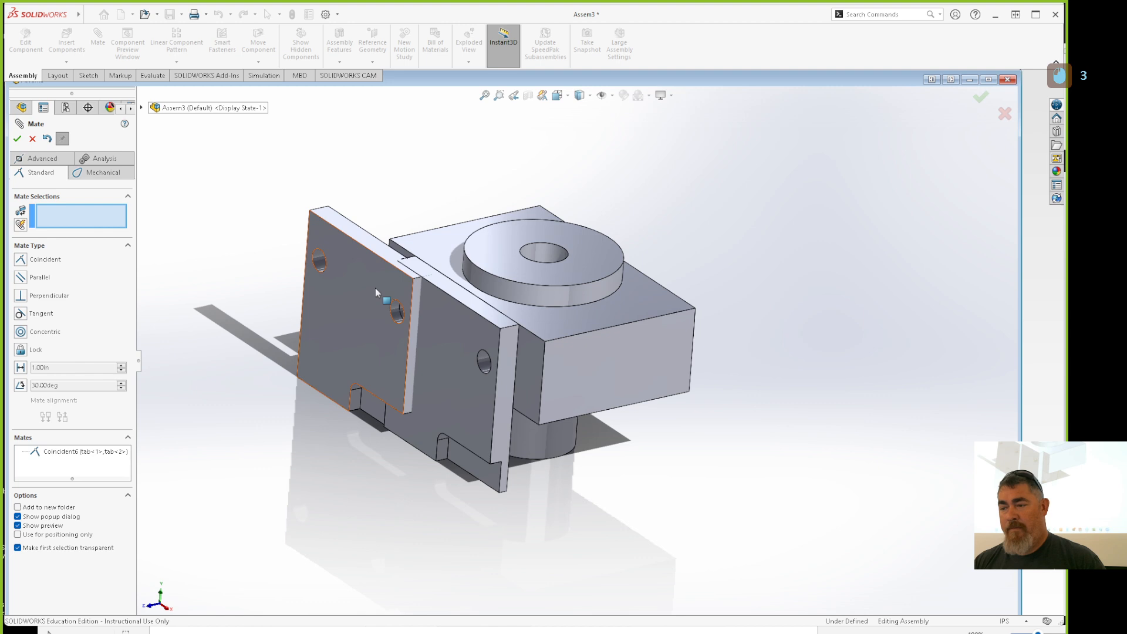
- Mate the narrow side faces of the two tabs coincident, and slide the second tab out to test its remaining movement
click(416, 323)
click(506, 361)
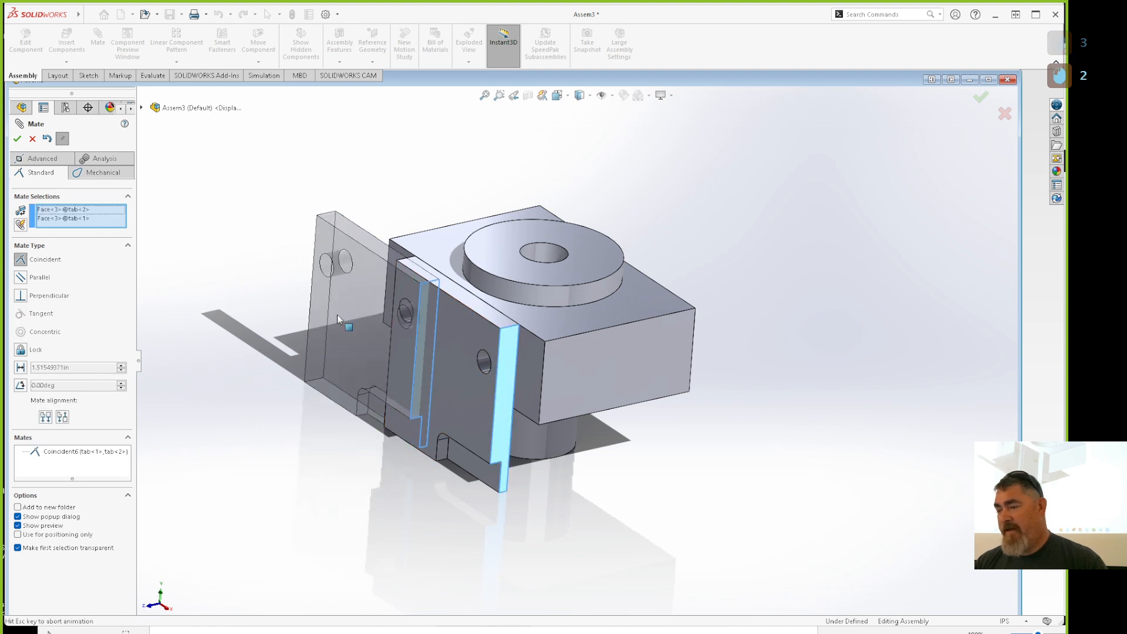
click(17, 140)
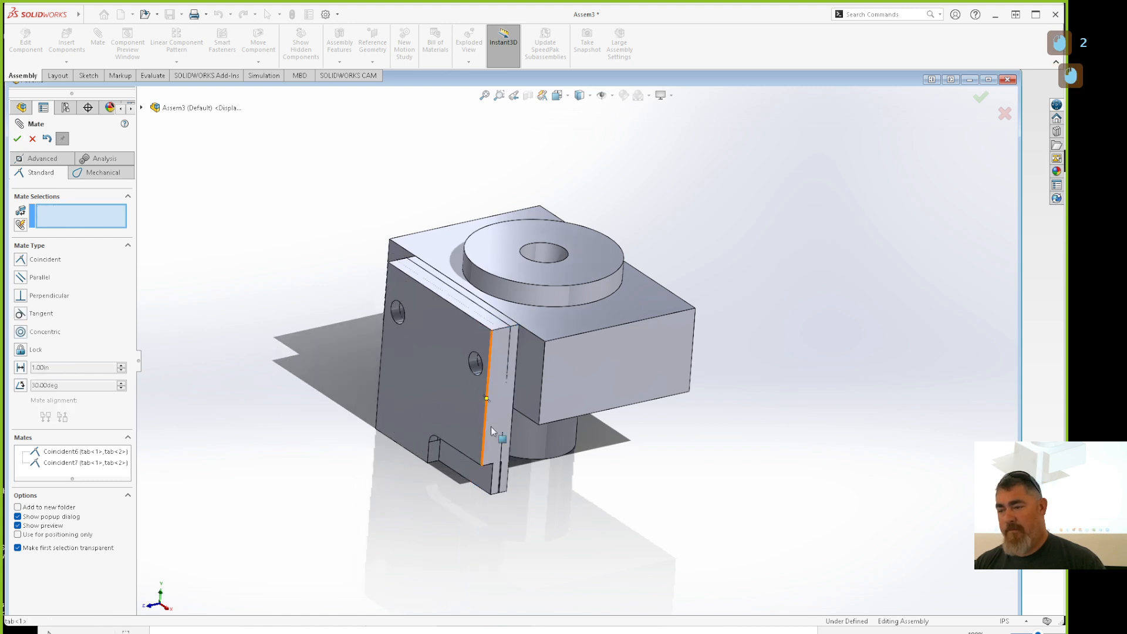
drag(434, 399, 233, 468)
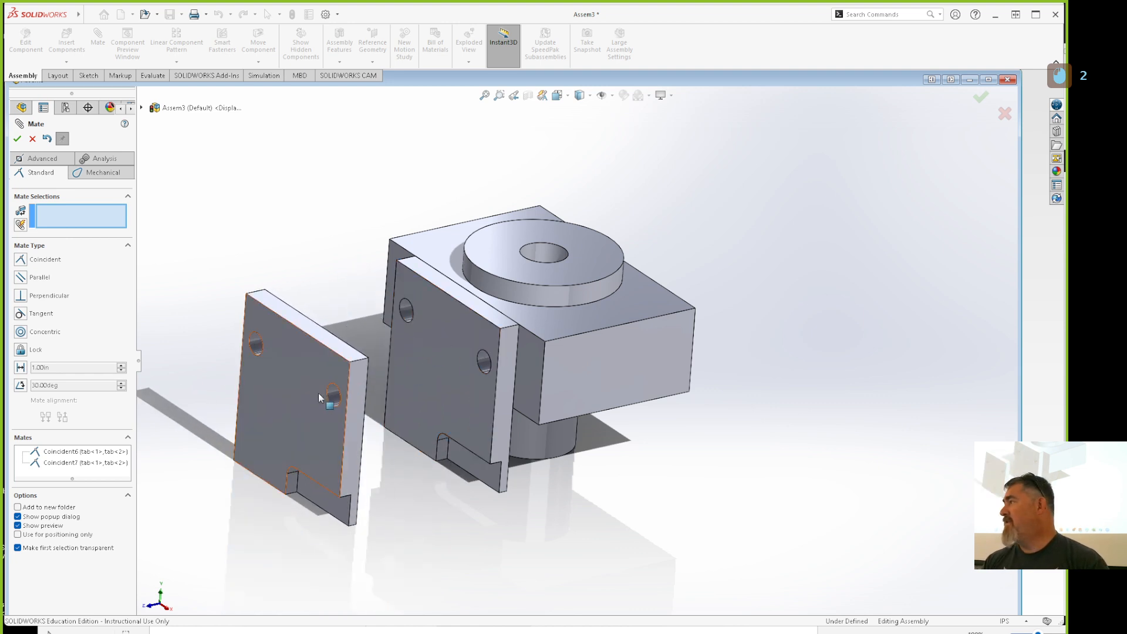
mouse_move(332, 421)
mouse_down()
mouse_move(229, 444)
mouse_move(325, 424)
mouse_up()
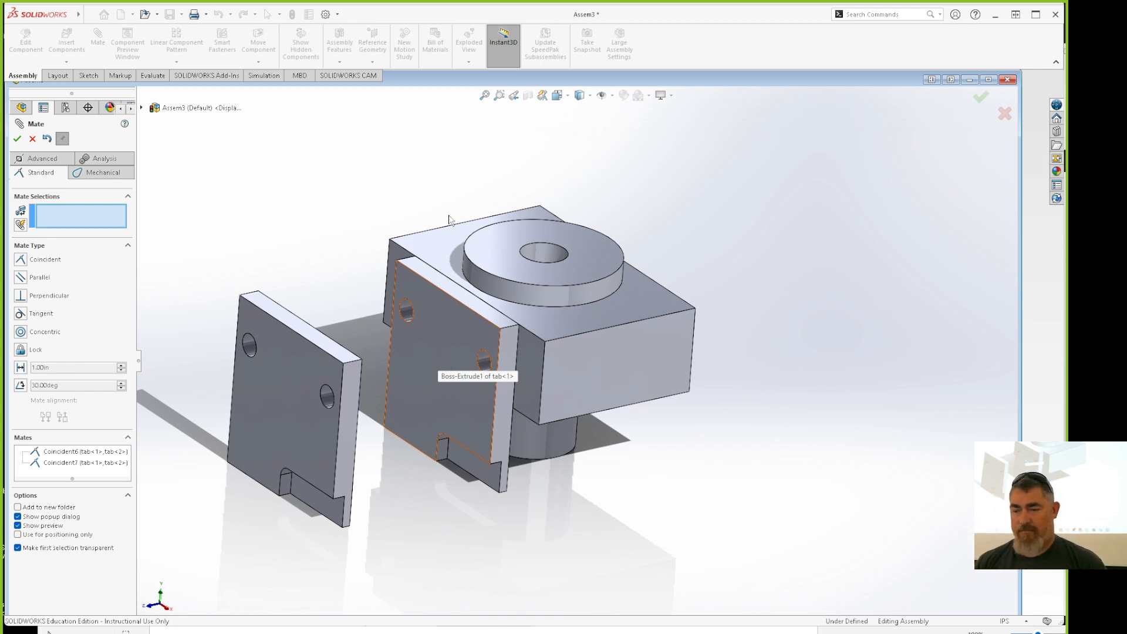
- Delete the second tab component and its mates from Assem3
key(Escape)
click(56, 272)
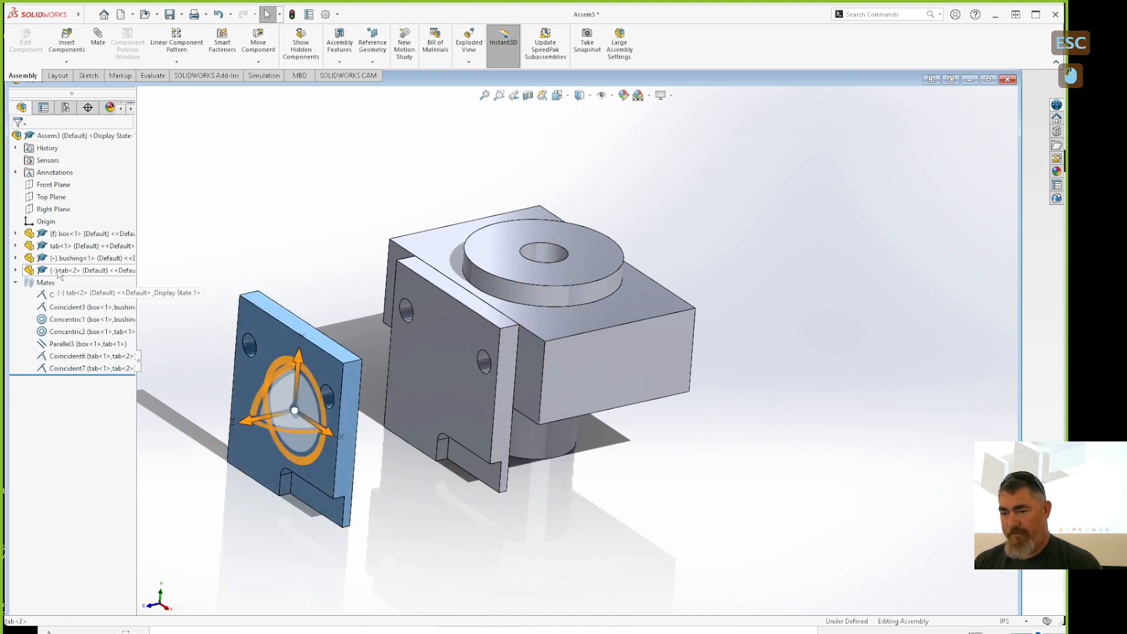
key(Delete)
click(608, 253)
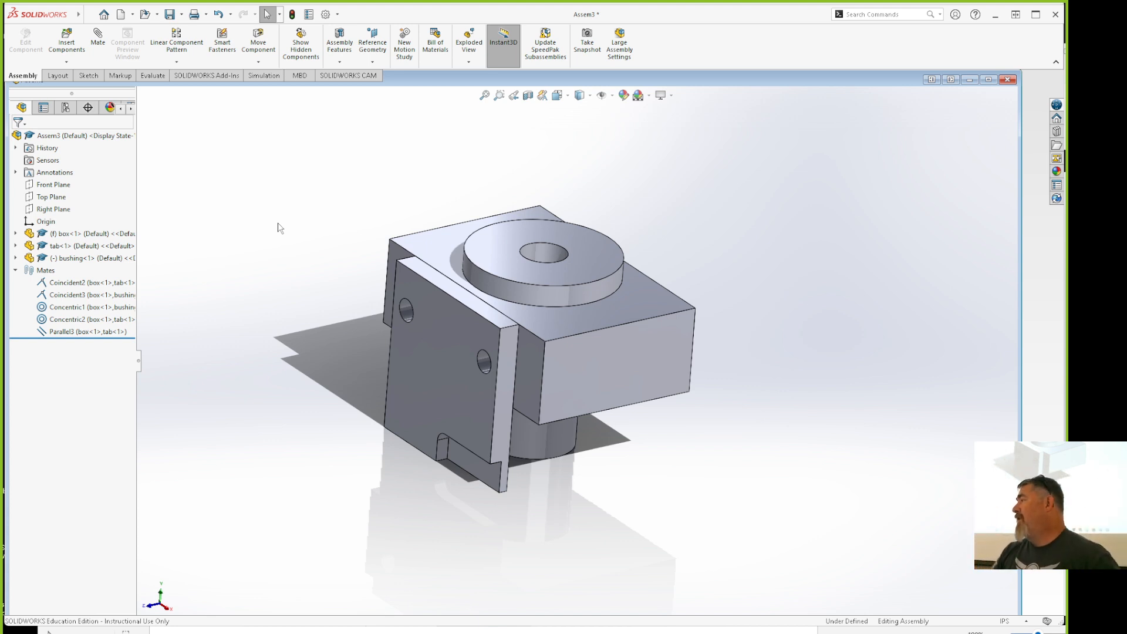
- Return to the Assem4 pyramid assembly and examine how the second Traingle2 meets the pyramid from another angle
click(969, 79)
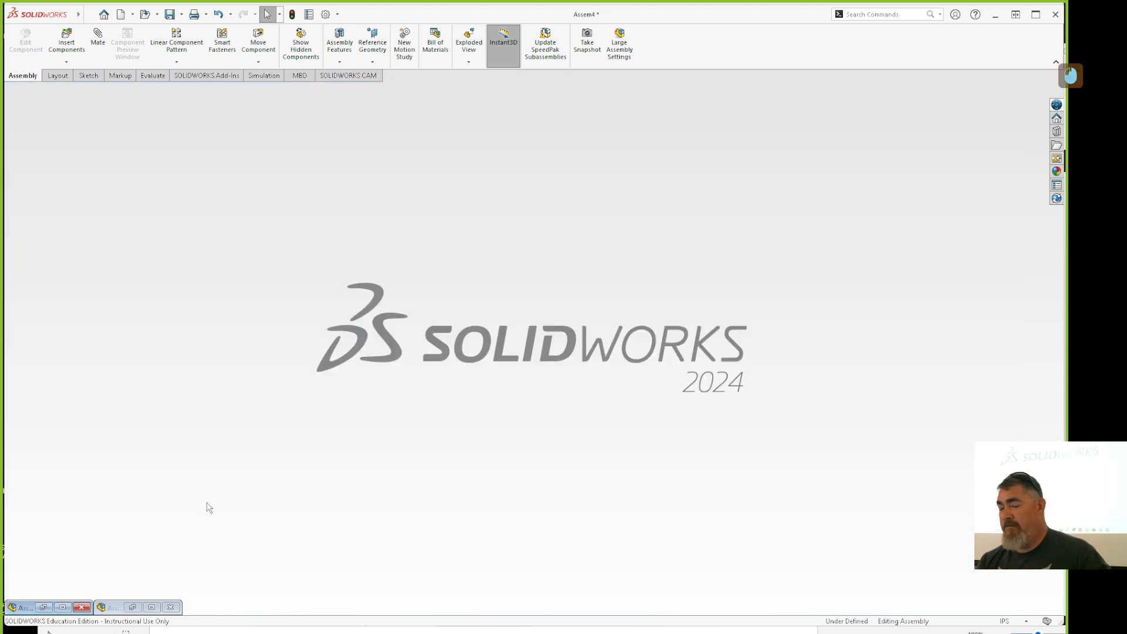
click(133, 608)
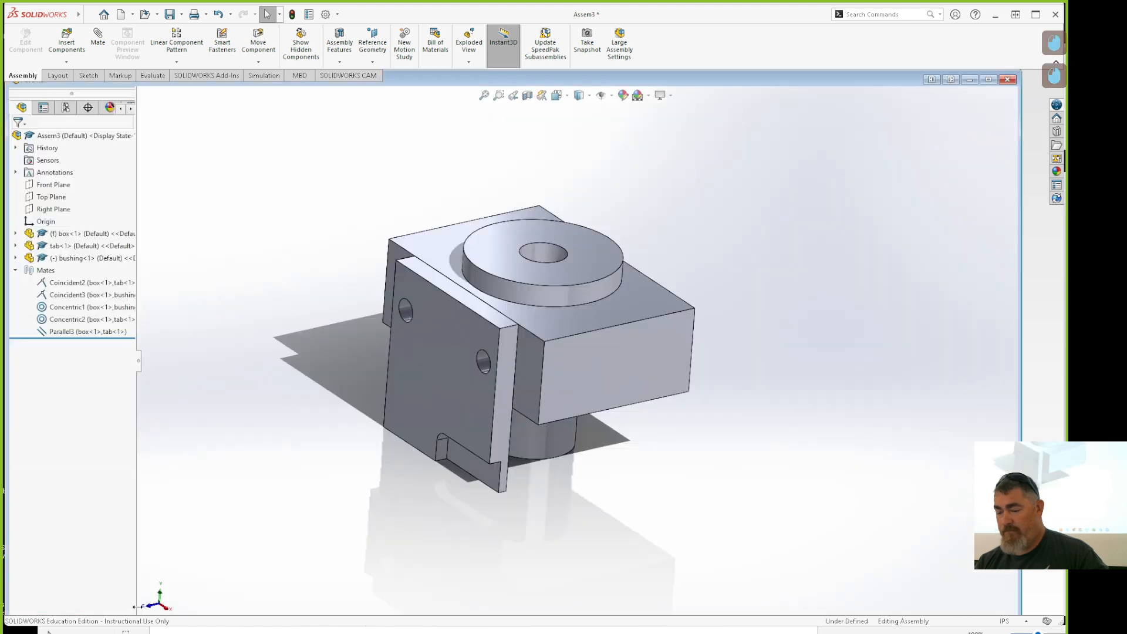
click(969, 80)
click(35, 610)
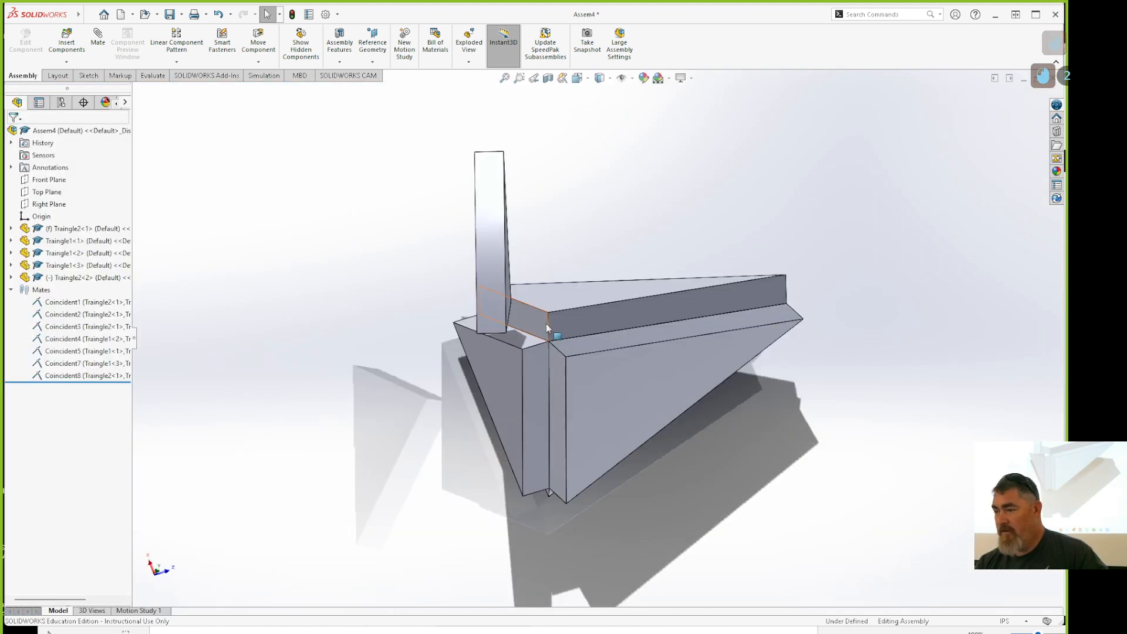
middle_drag(644, 315, 514, 234)
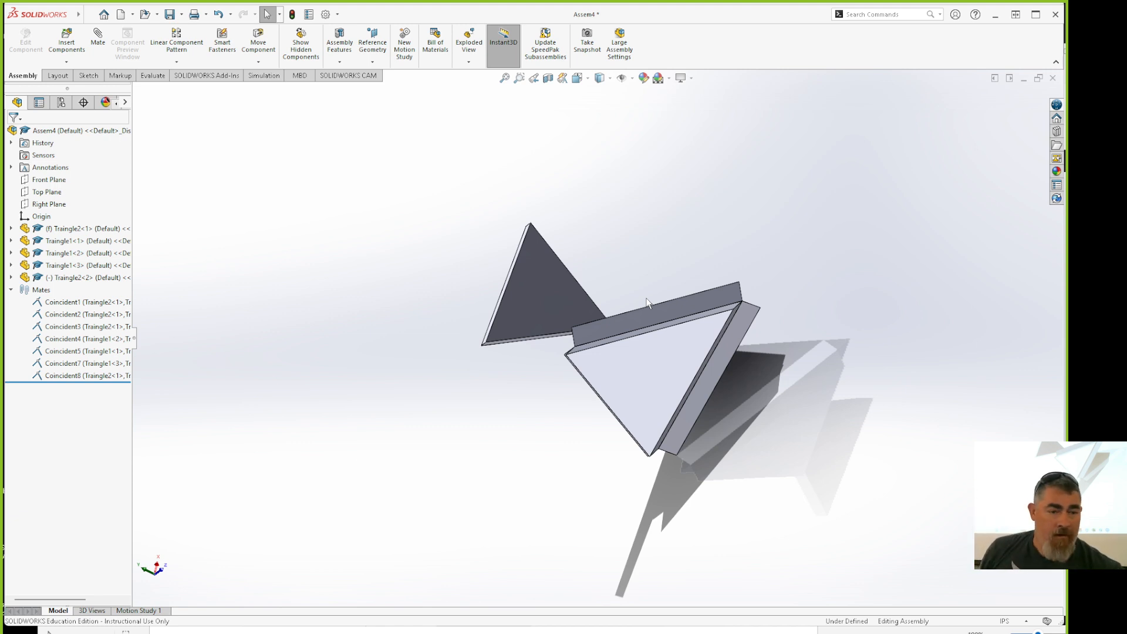
click(649, 251)
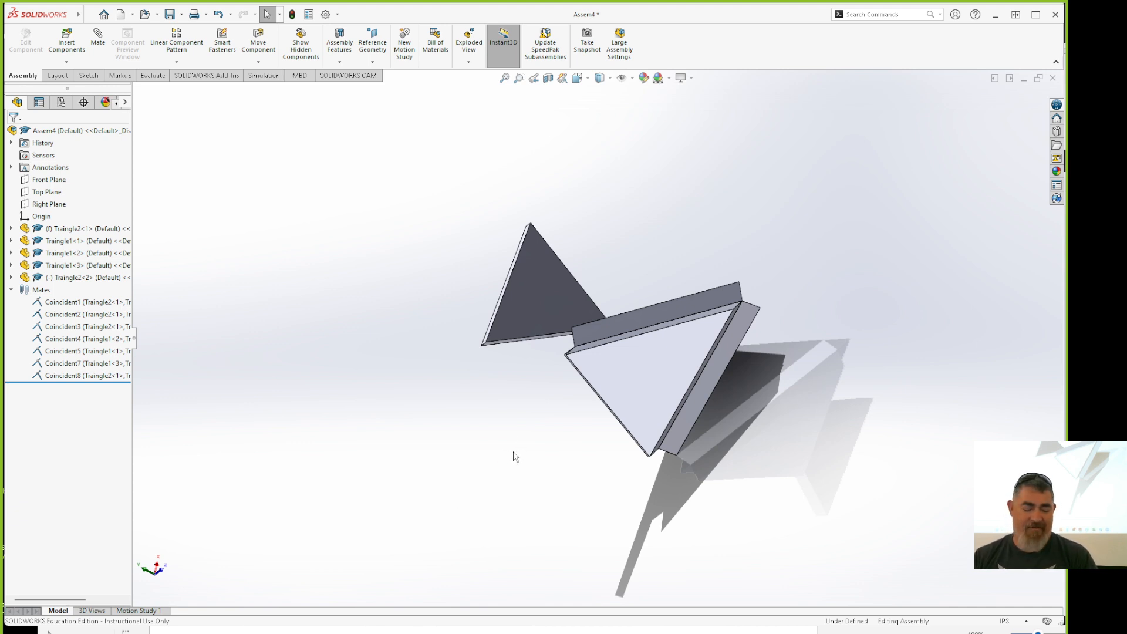
shift+middle_drag(512, 452, 563, 448)
shift+scroll(562, 449, up, 5)
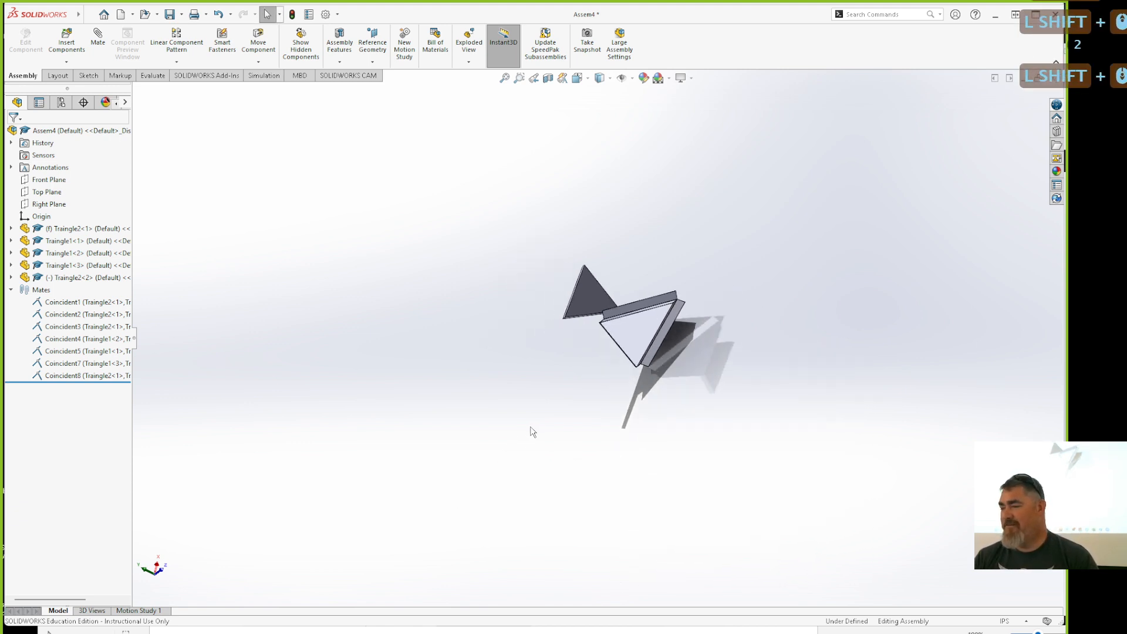
shift+scroll(528, 432, down, 5)
shift+scroll(637, 332, up, 1)
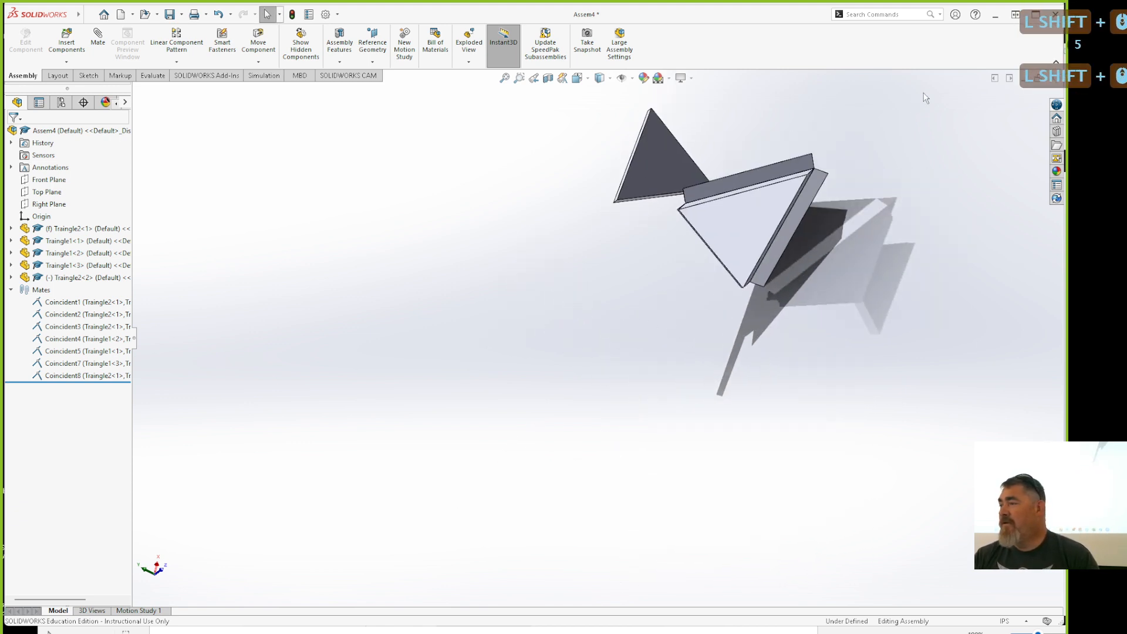
- Minimize the Assem4 document window to get back to the Assem3 assembly
click(1024, 82)
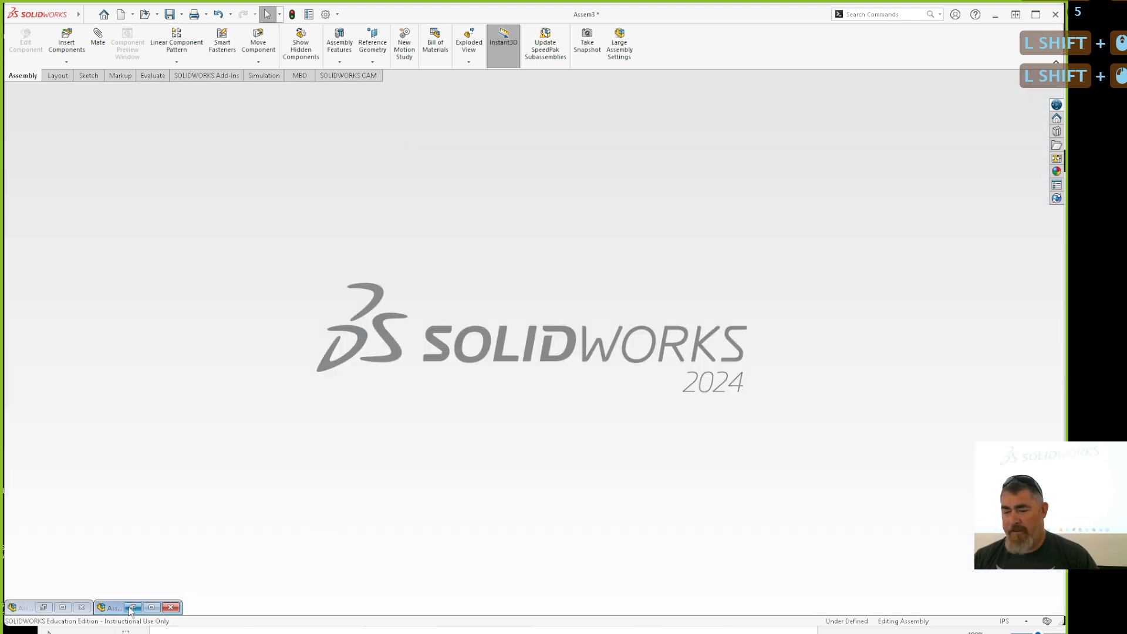